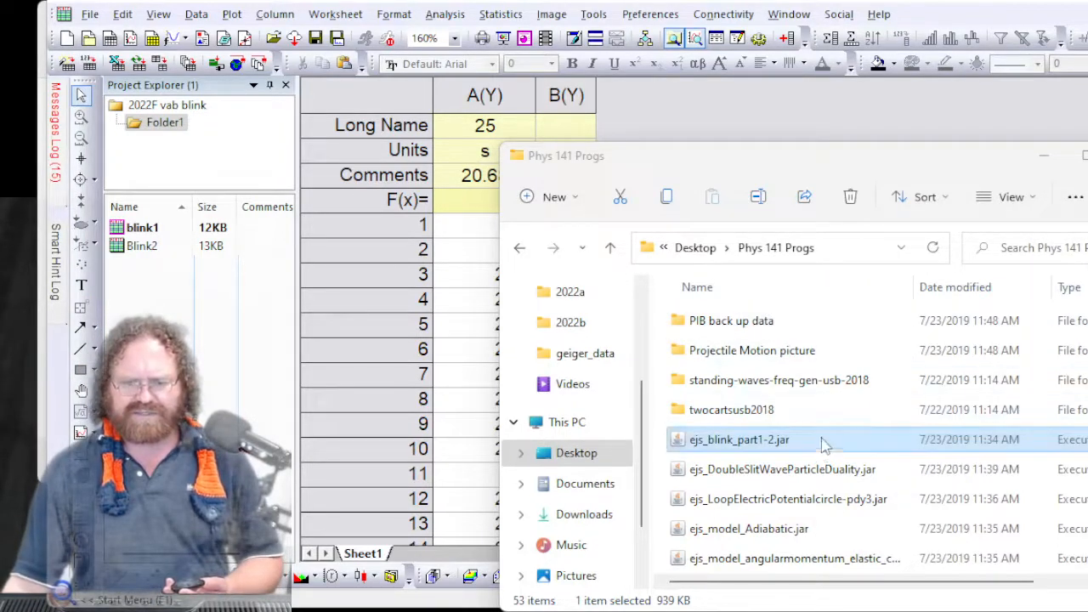
Open ejs_blink_part1-2.jar from the Phys 141 Progs folder and start the blinking-light simulation
click(707, 247)
double_click(712, 331)
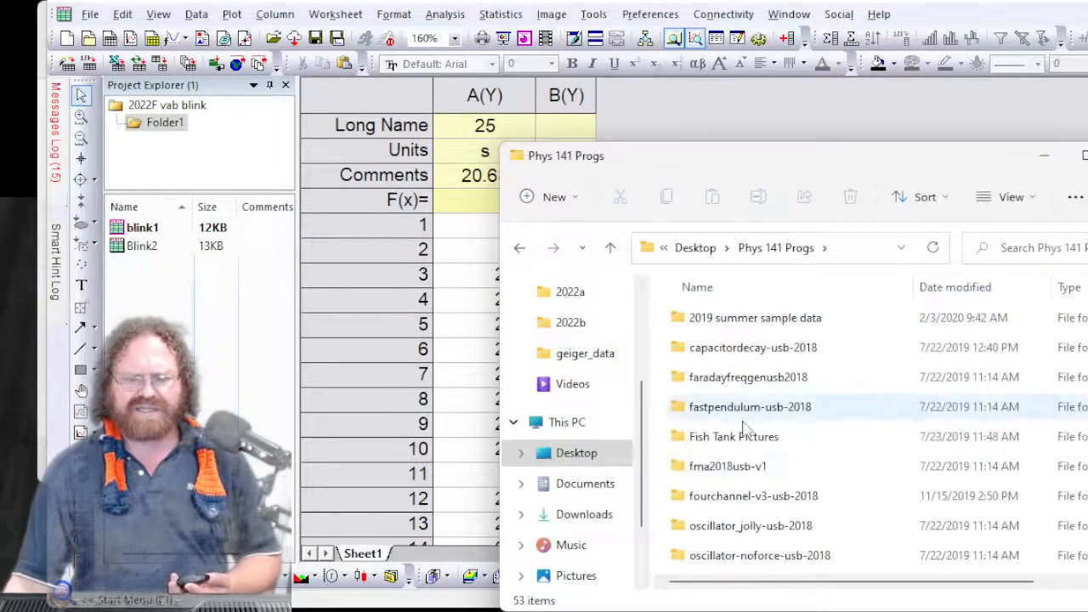
scroll(750, 465, down, 5)
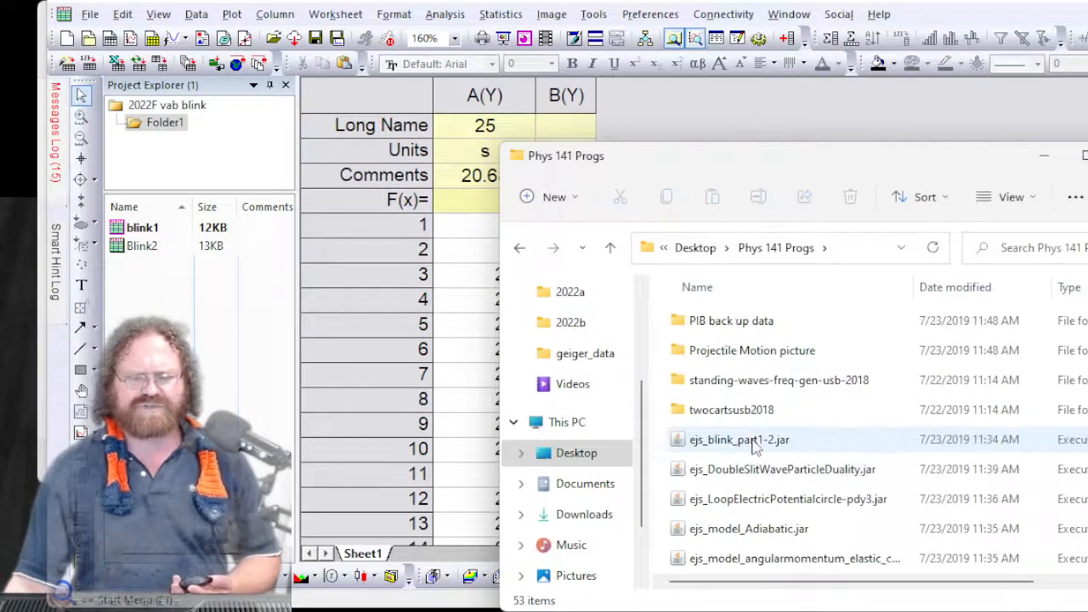
double_click(758, 444)
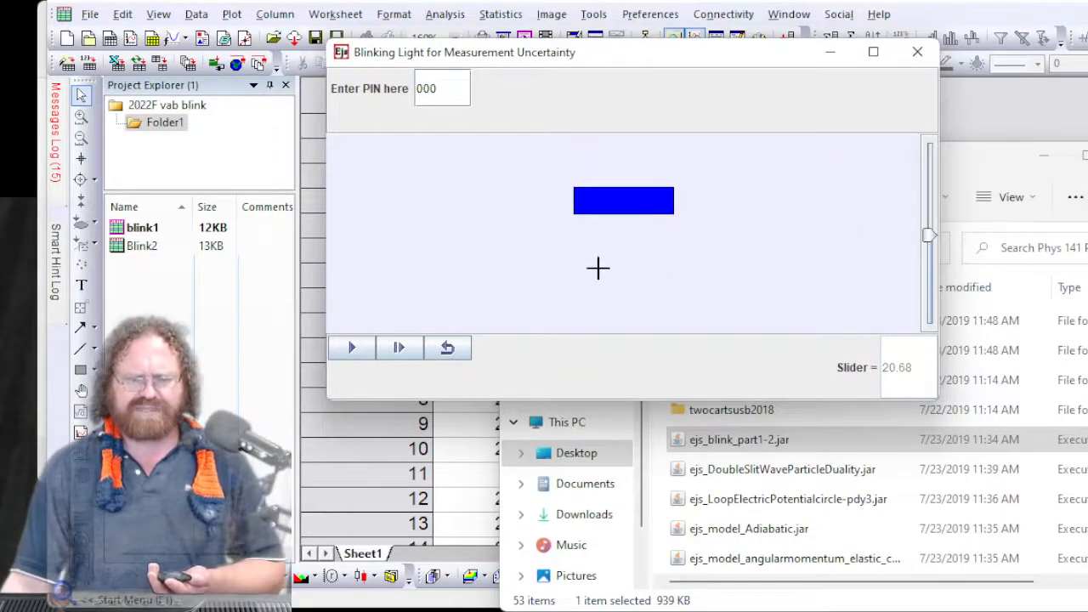
click(352, 350)
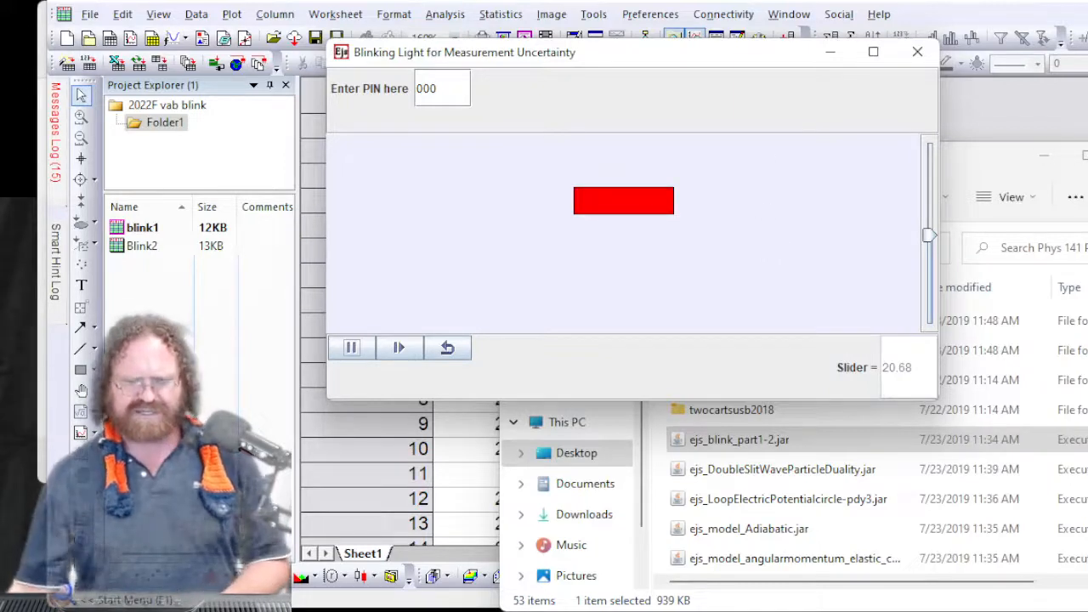
Return to the Origin worksheet blink1 and enter 2.87 in row 1 of column A
click(724, 3)
click(513, 235)
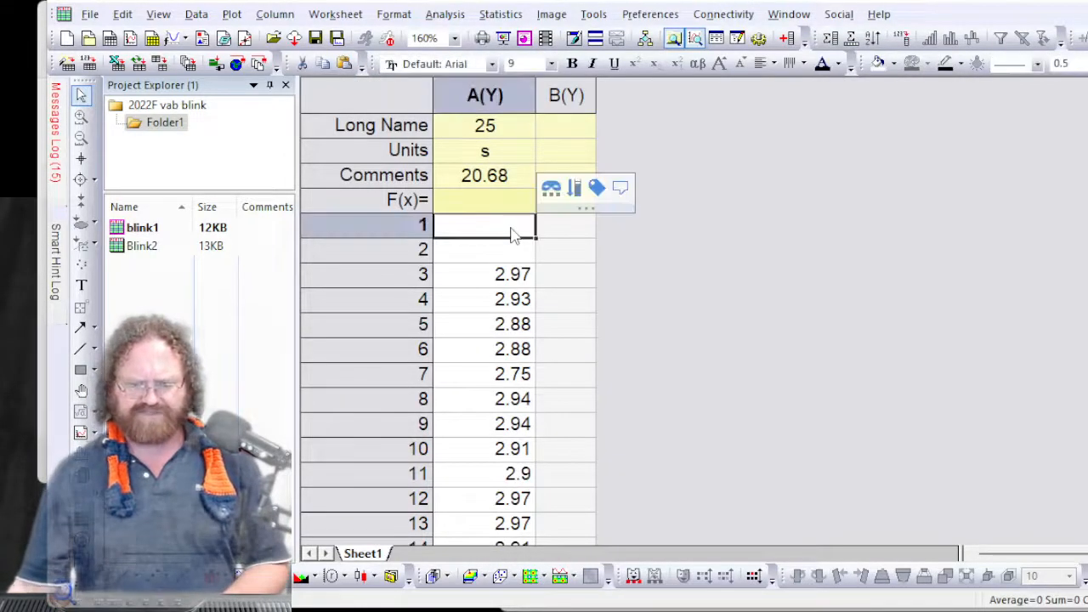
text(2.87)
key(Return)
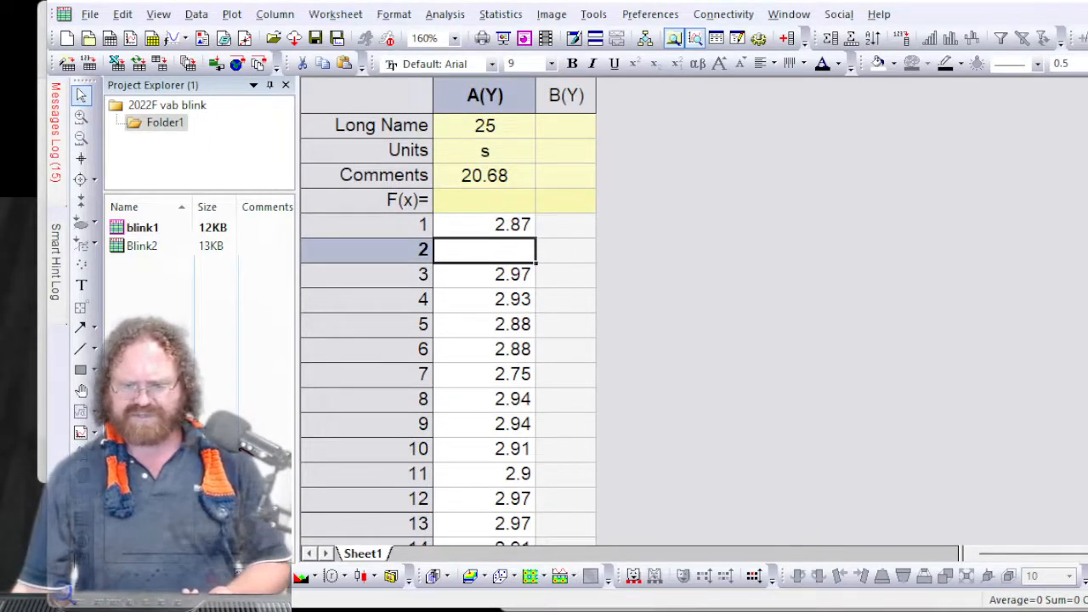
Time another blink in the Blinking Light simulation and enter 2.97 in row 2 of column A in Origin
mouse_move(1067, 609)
click(1079, 544)
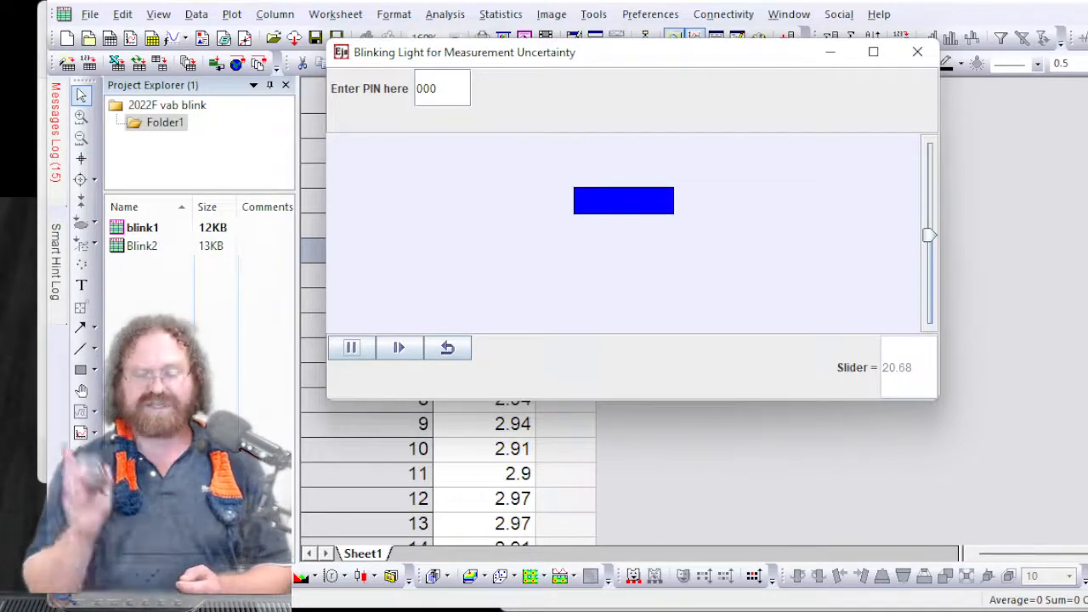
click(1003, 238)
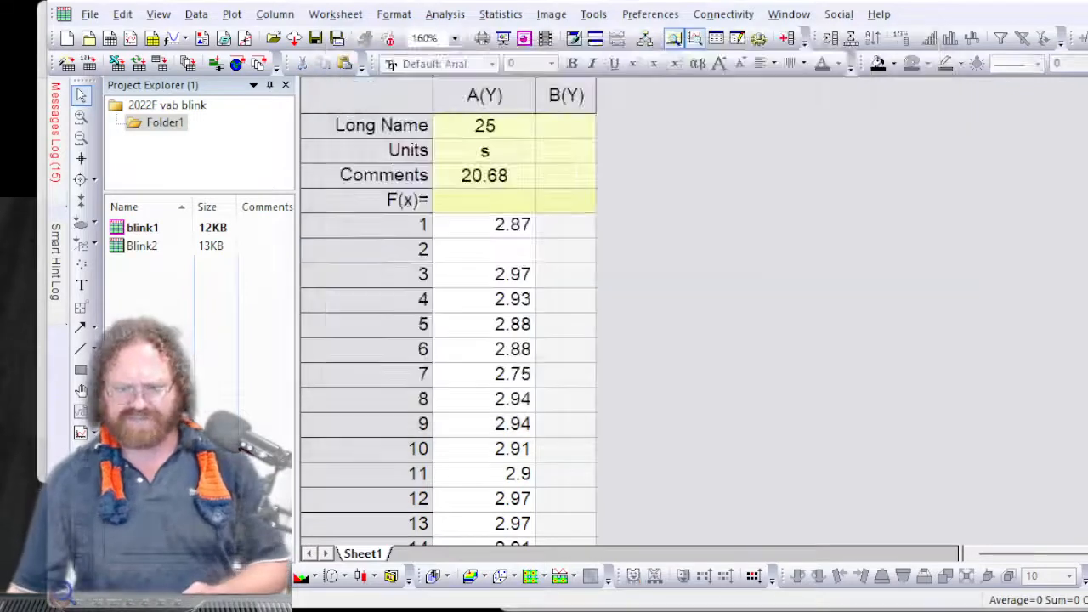
click(515, 254)
text(2)
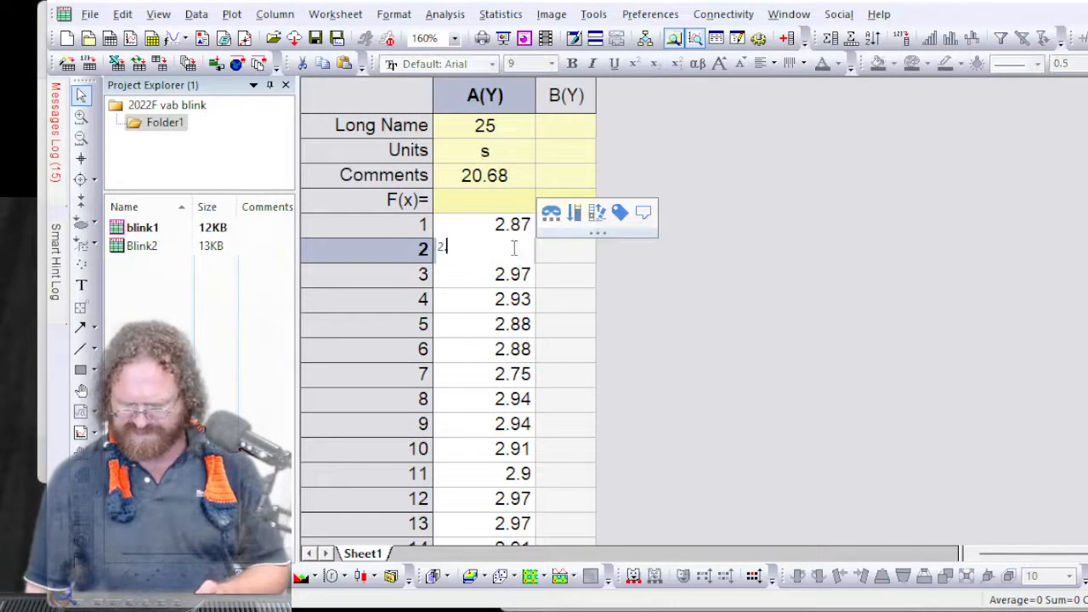
text(.97)
key(Return)
Time the last blink in the Blinking Light simulation and enter 2.9 in row 25 of column A in Origin
scroll(565, 398, down, 6)
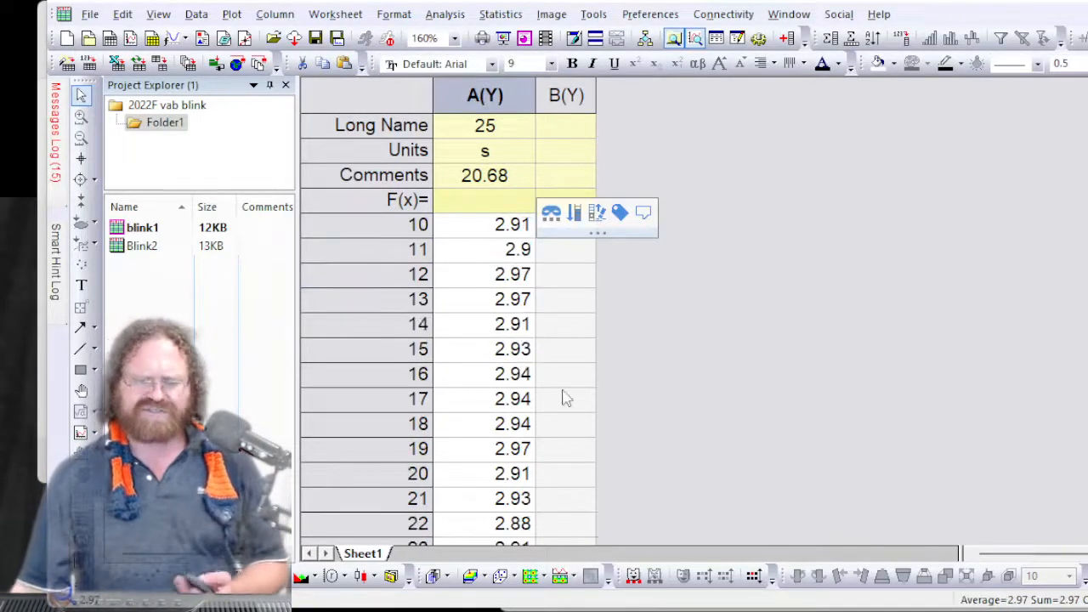
click(499, 381)
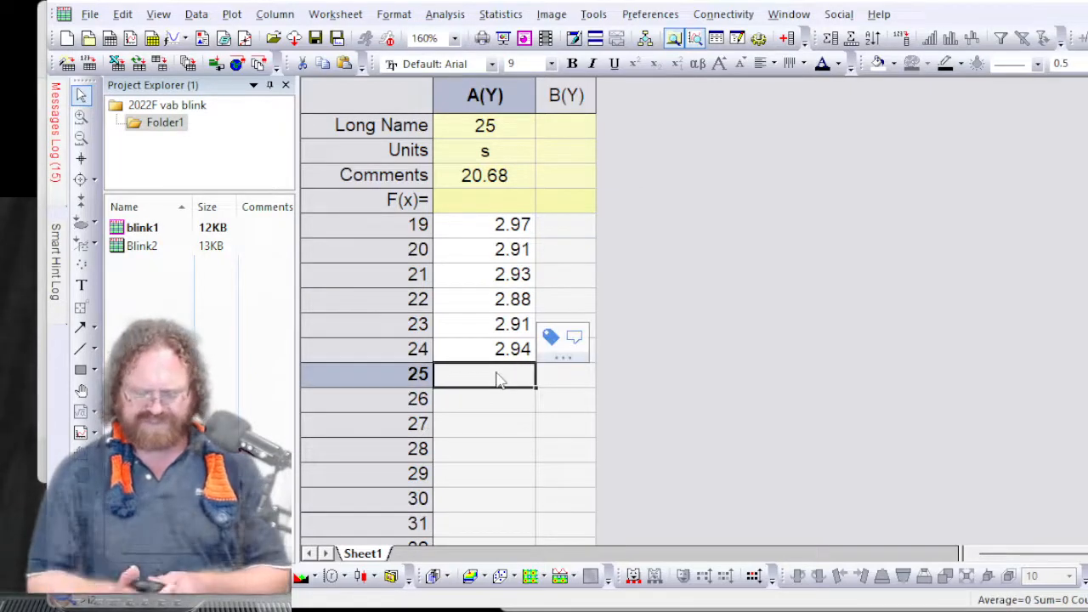
mouse_move(1020, 610)
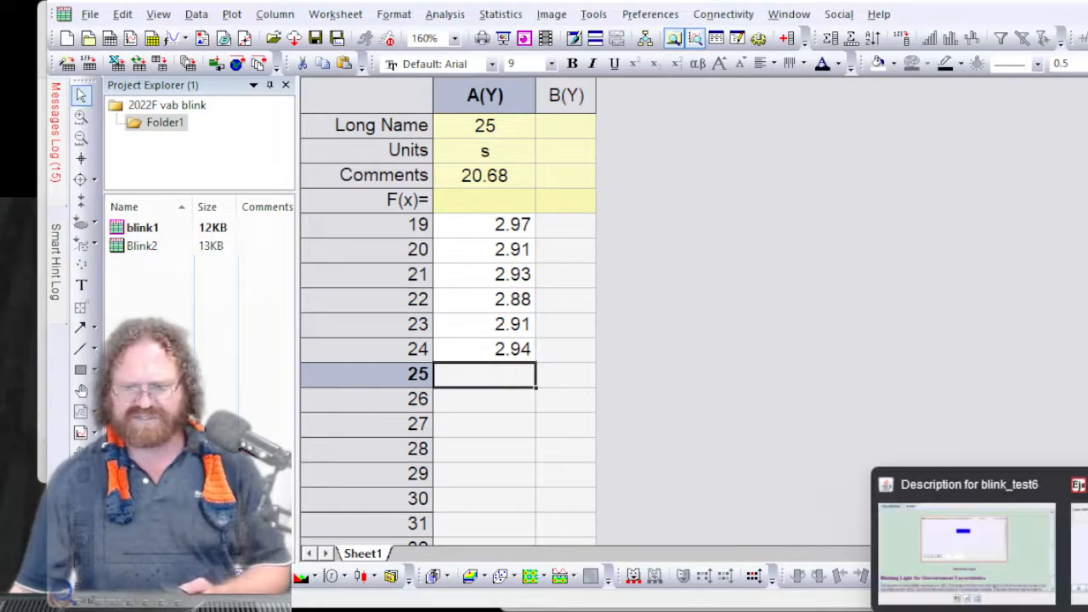
click(1079, 544)
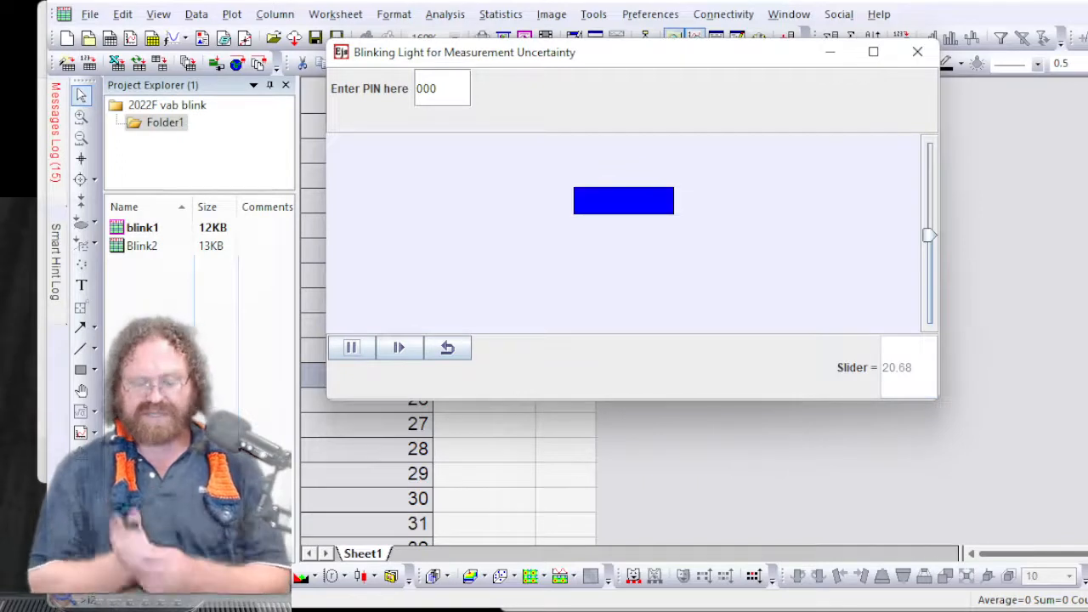
key(alt+Tab)
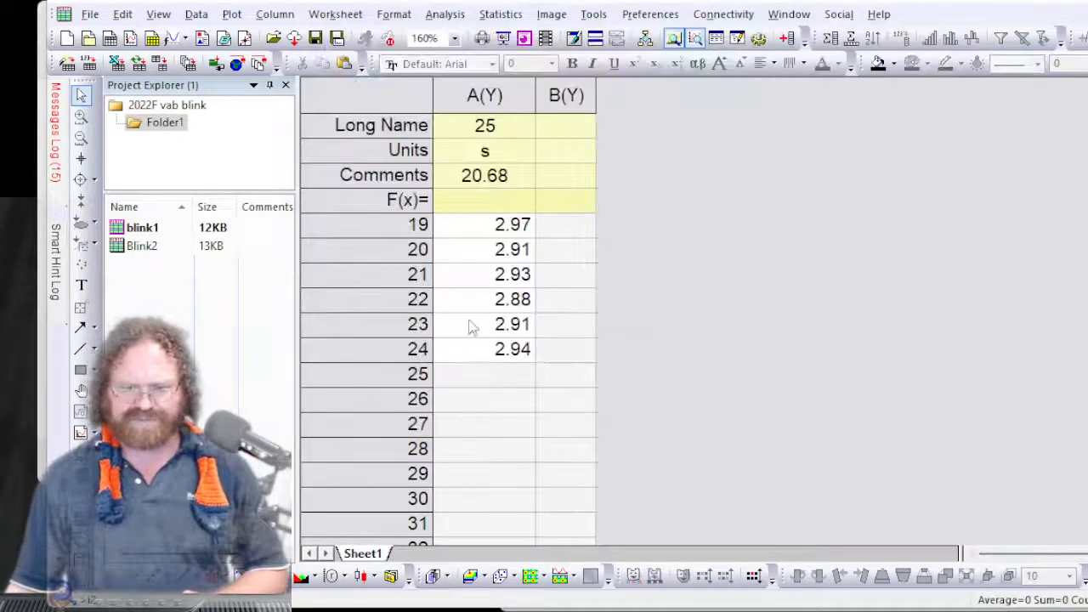
click(517, 380)
text(2)
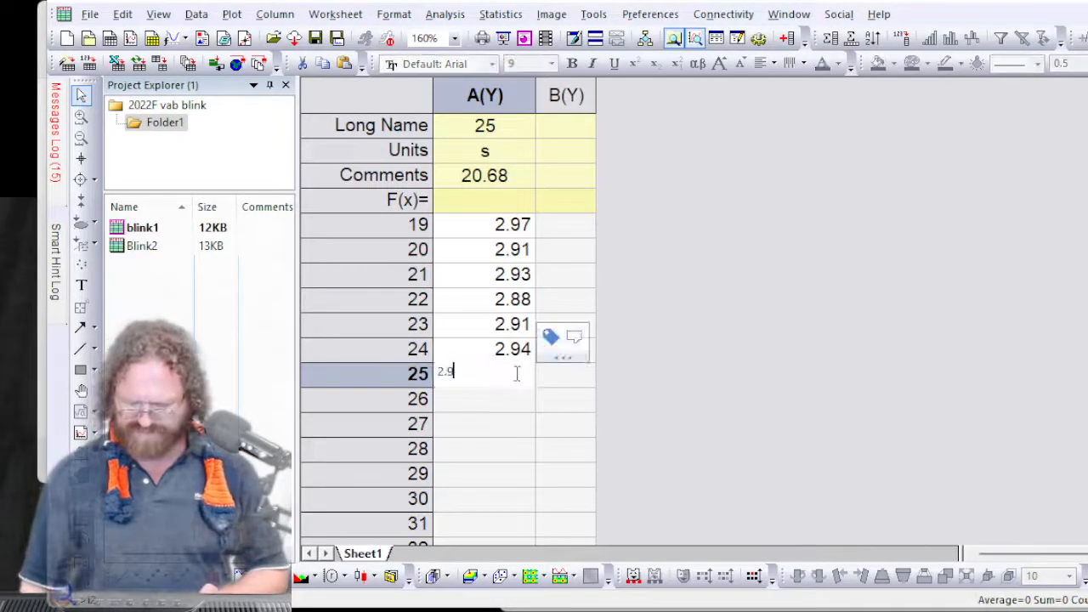
text(.9)
key(Return)
Set the long name of column B to 3
scroll(658, 417, up, 6)
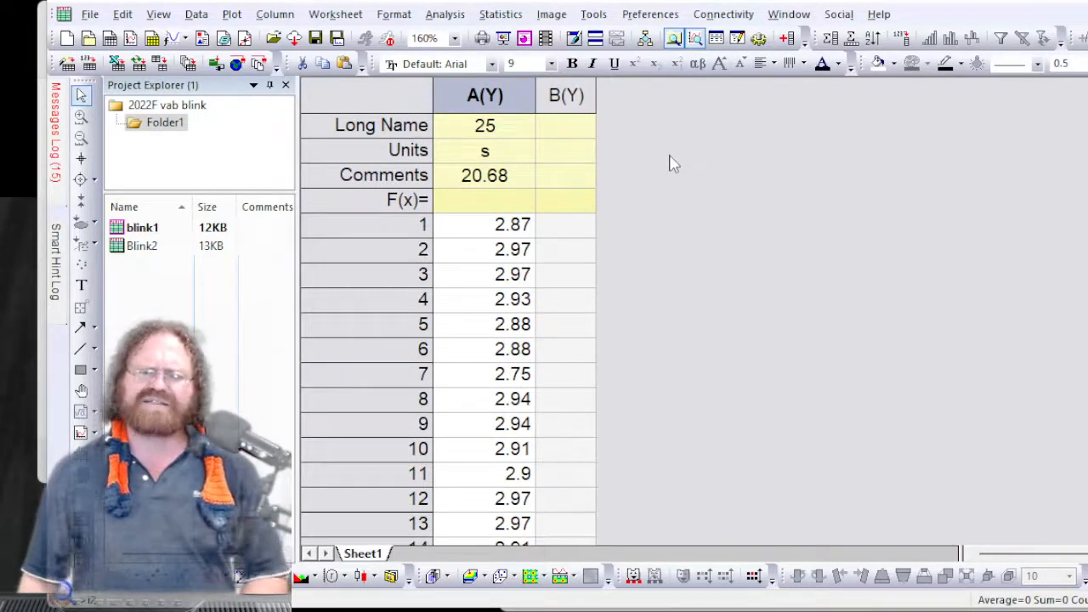
click(570, 128)
text(3)
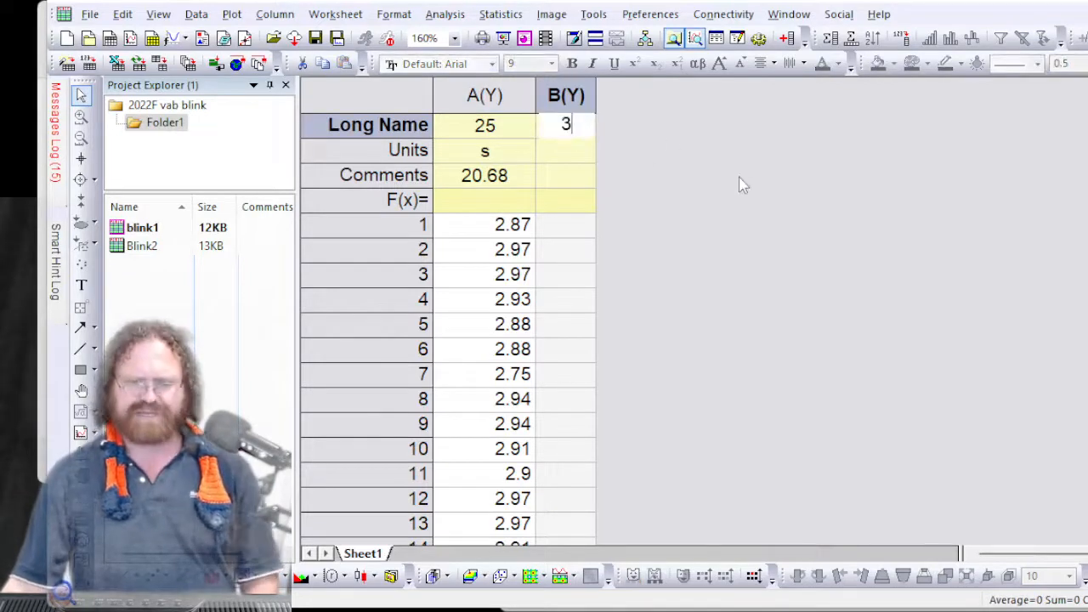
click(739, 177)
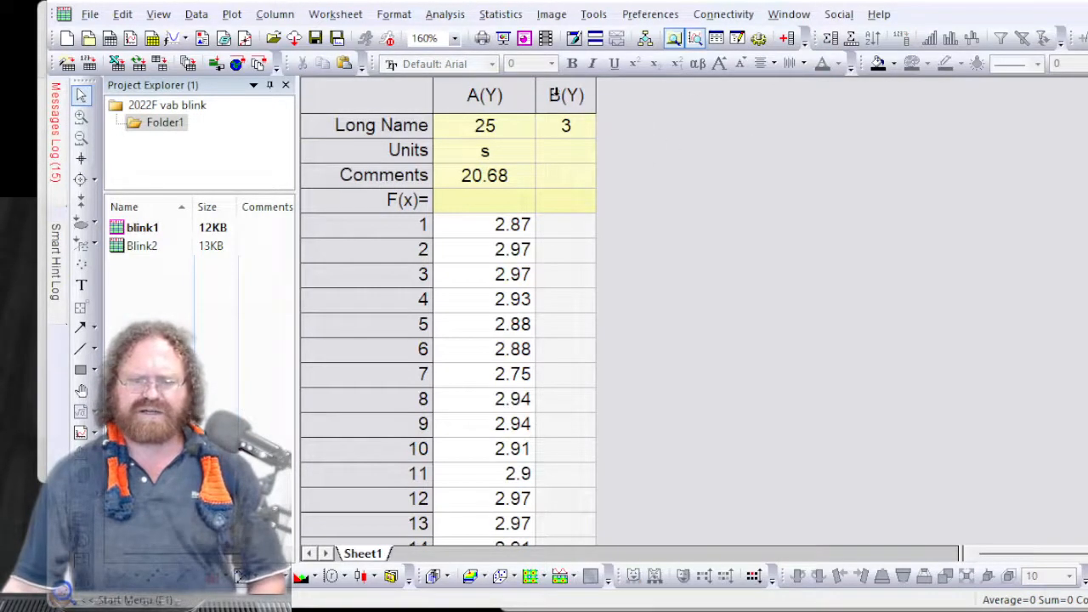
click(557, 94)
right_click(557, 94)
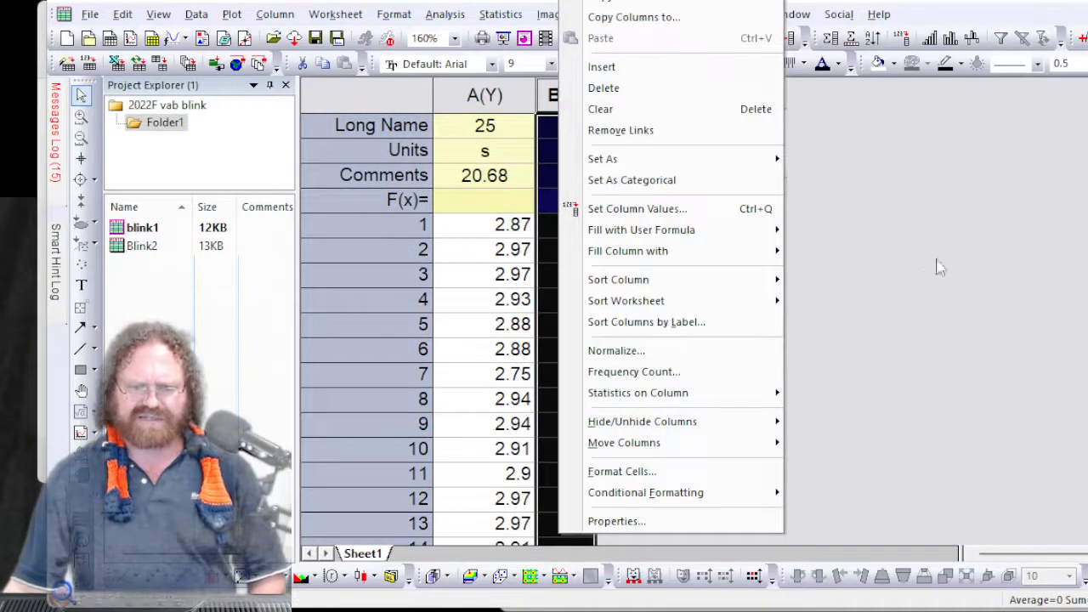
click(934, 254)
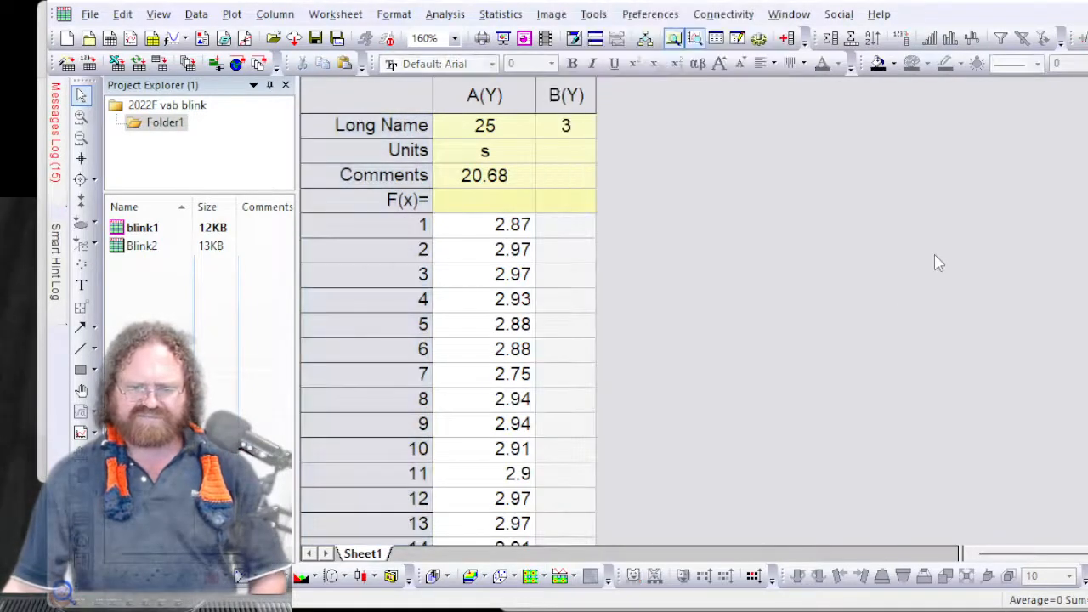
Add a new column C to the worksheet and set its long name to 10
click(784, 44)
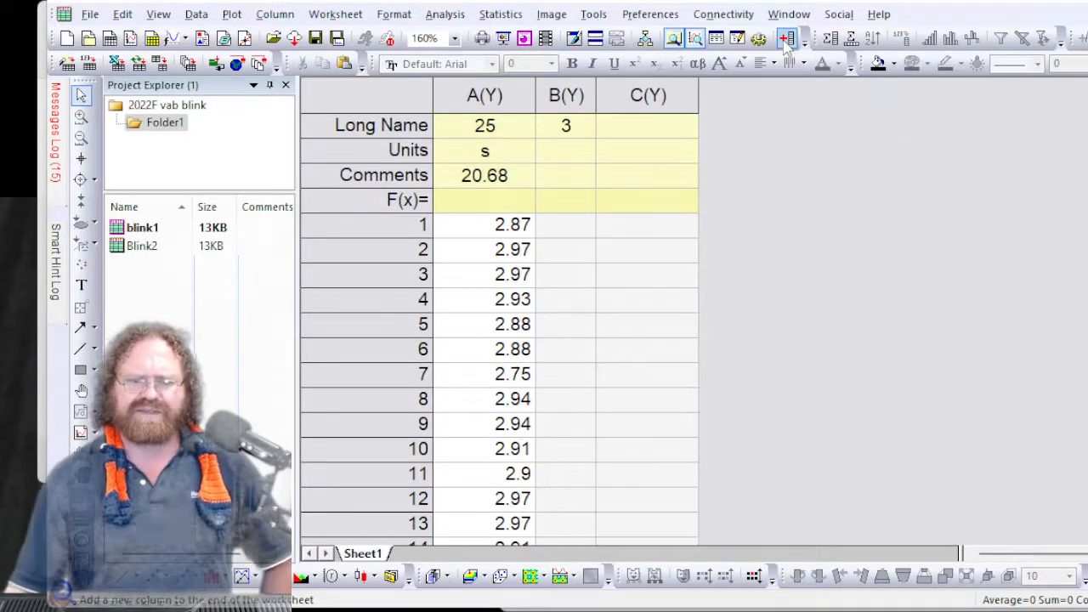
click(651, 136)
text(10)
key(Return)
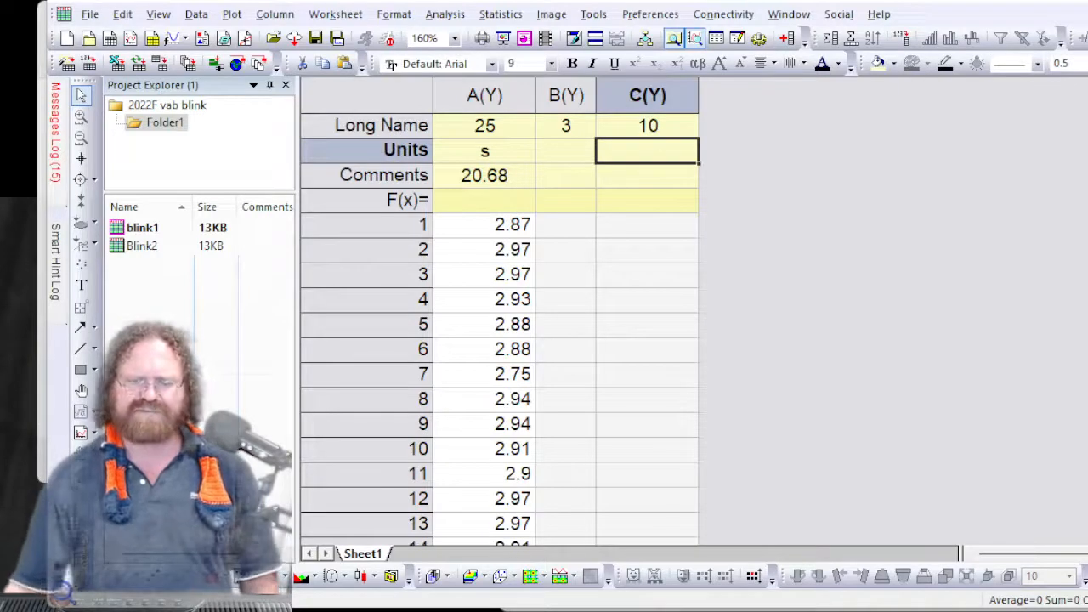
Set the units of columns B and C to lowercase s
click(568, 151)
text(S)
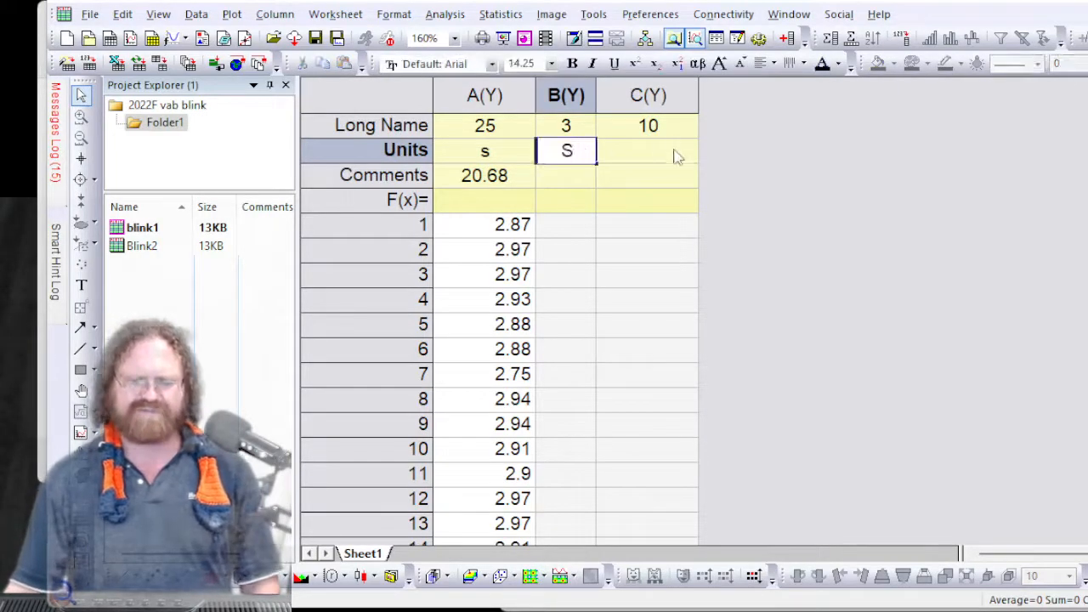
click(677, 155)
text(S)
key(BackSpace)
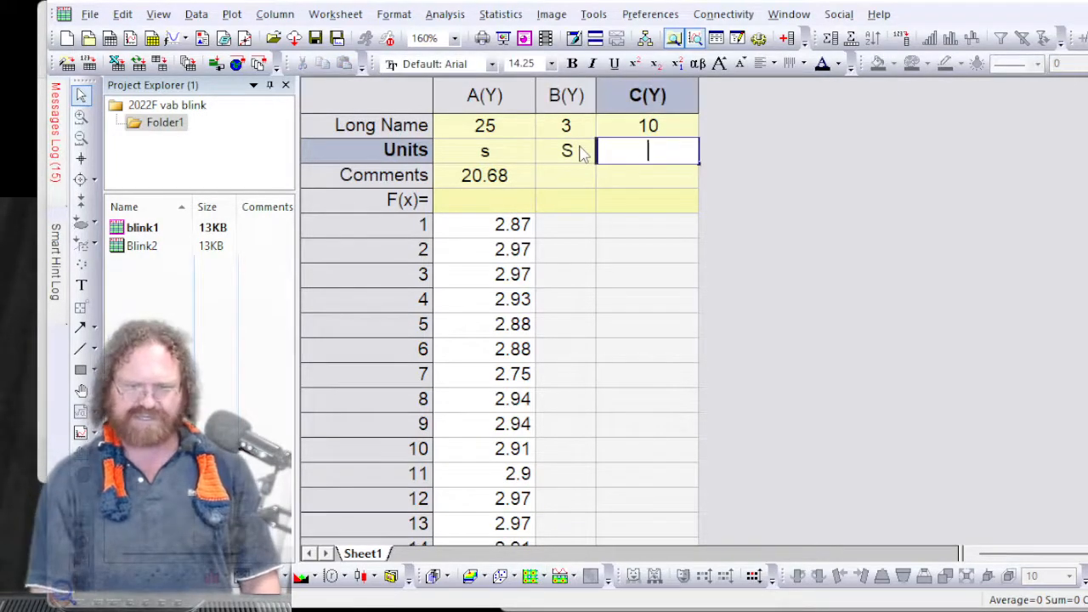
click(581, 151)
text(s)
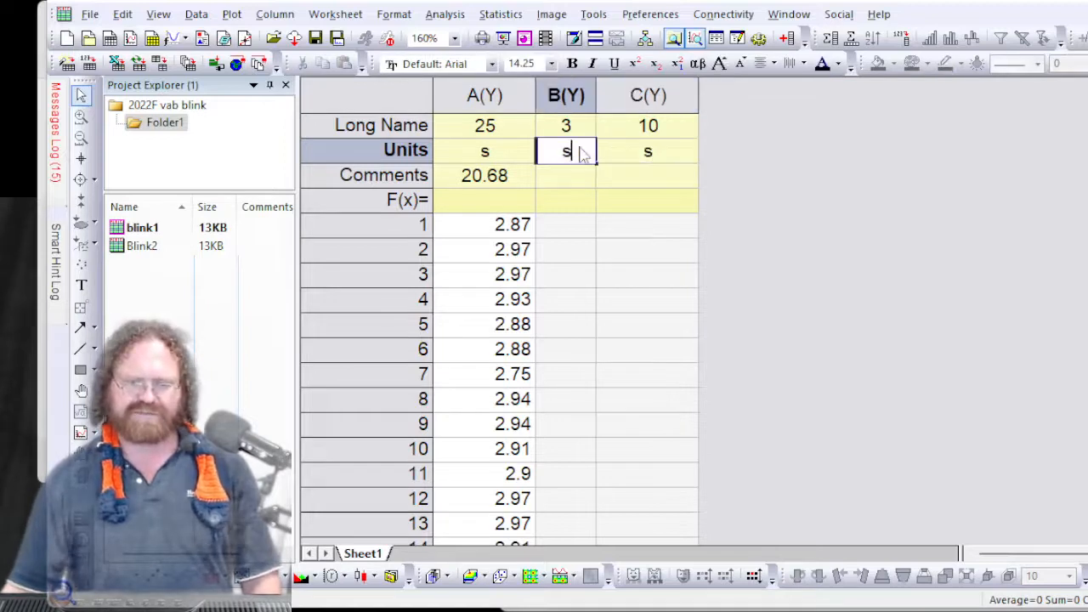
Enter the cell formula =a5 in row 1 of column B
click(577, 227)
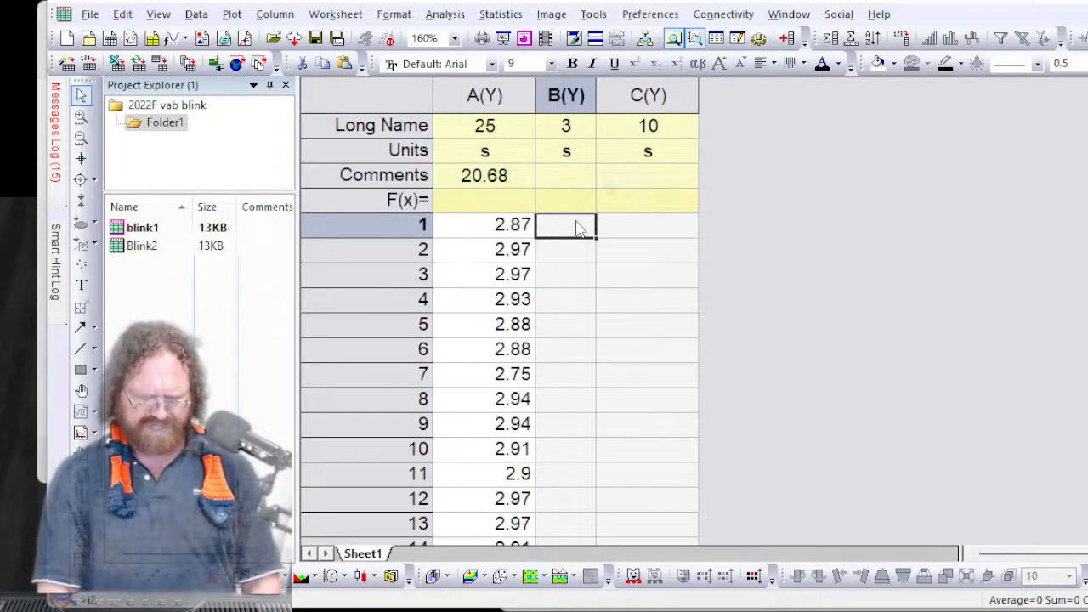
text(=)
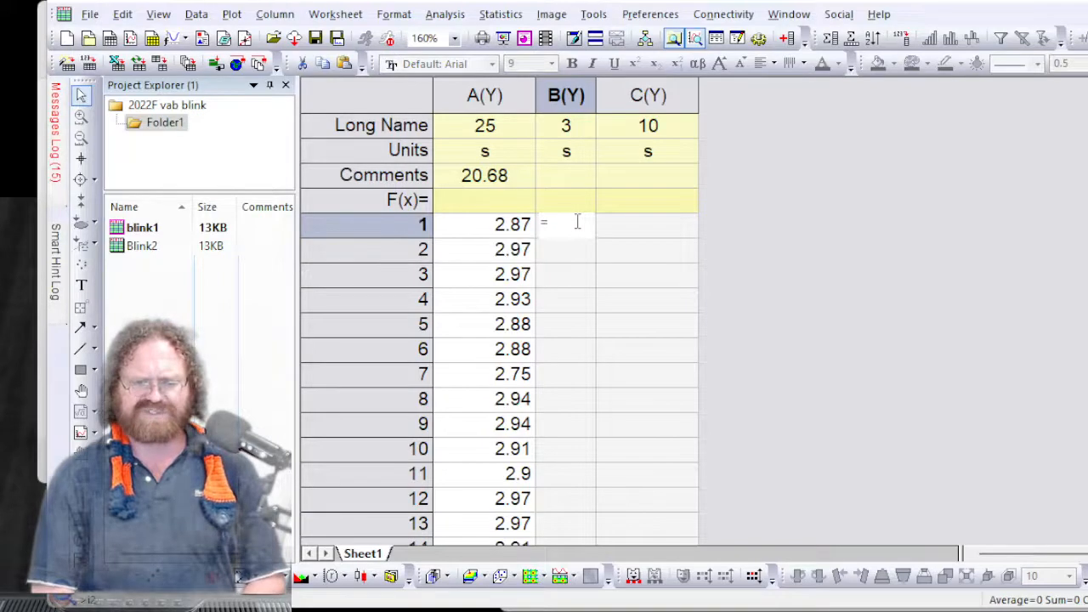
text(a4)
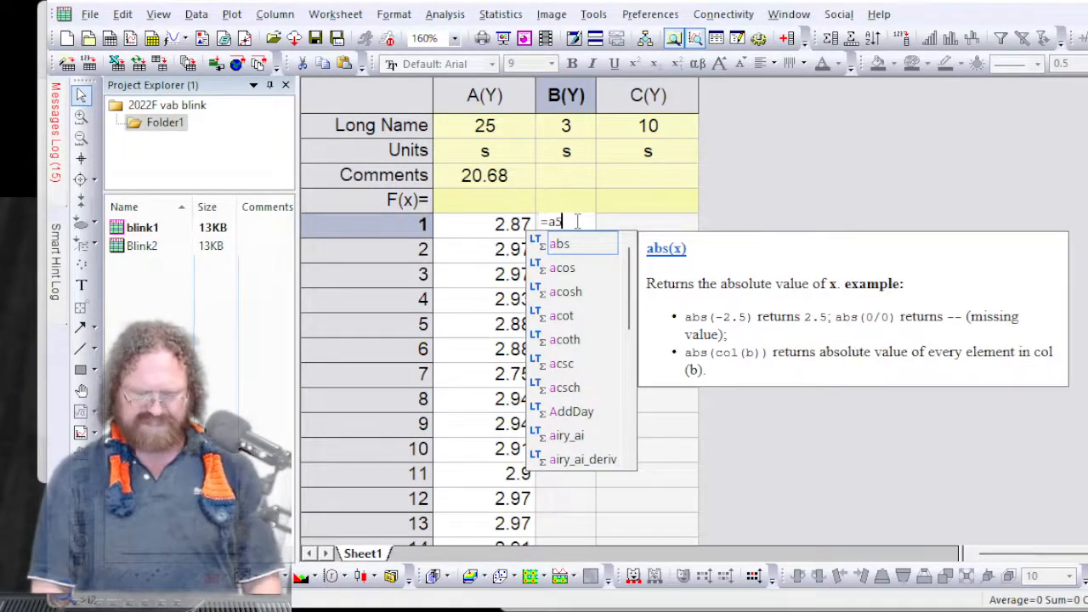
key(Return)
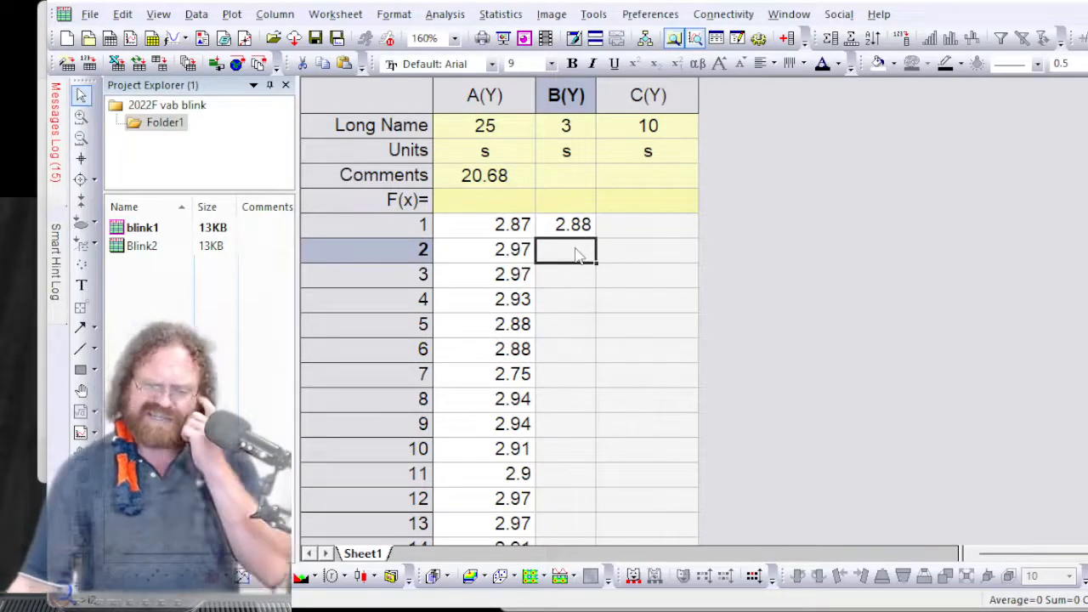
Fill rows 2 and 3 of column B with references to column A cells, using =a20 in row 3
text(2.91)
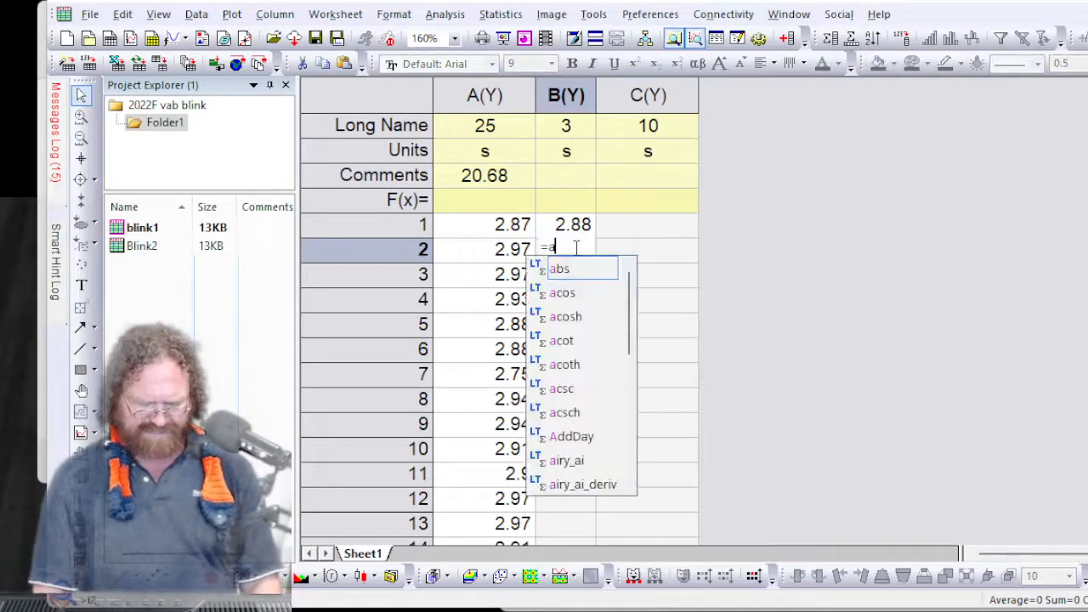
key(Return)
text(=)
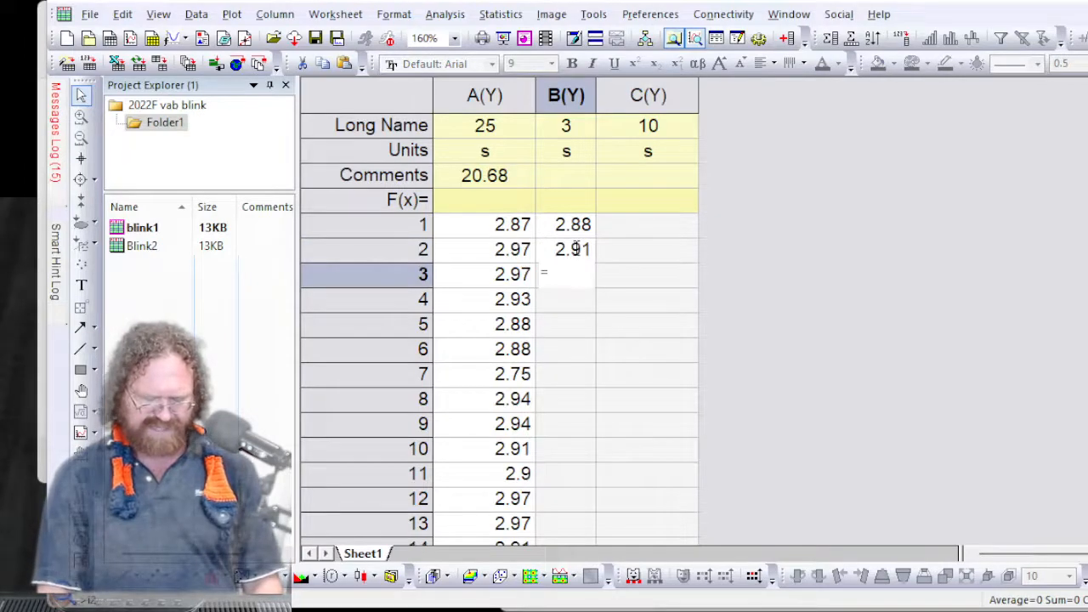
text(a20)
key(Return)
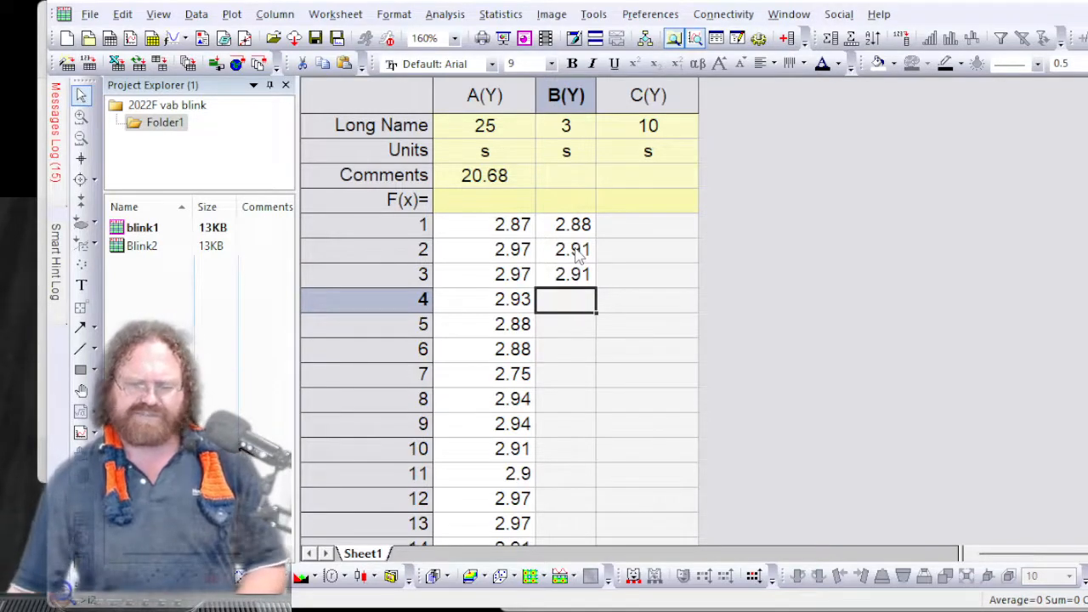
Enter the cell formula =a11 in row 1 of column C and select that cell
click(659, 206)
click(671, 227)
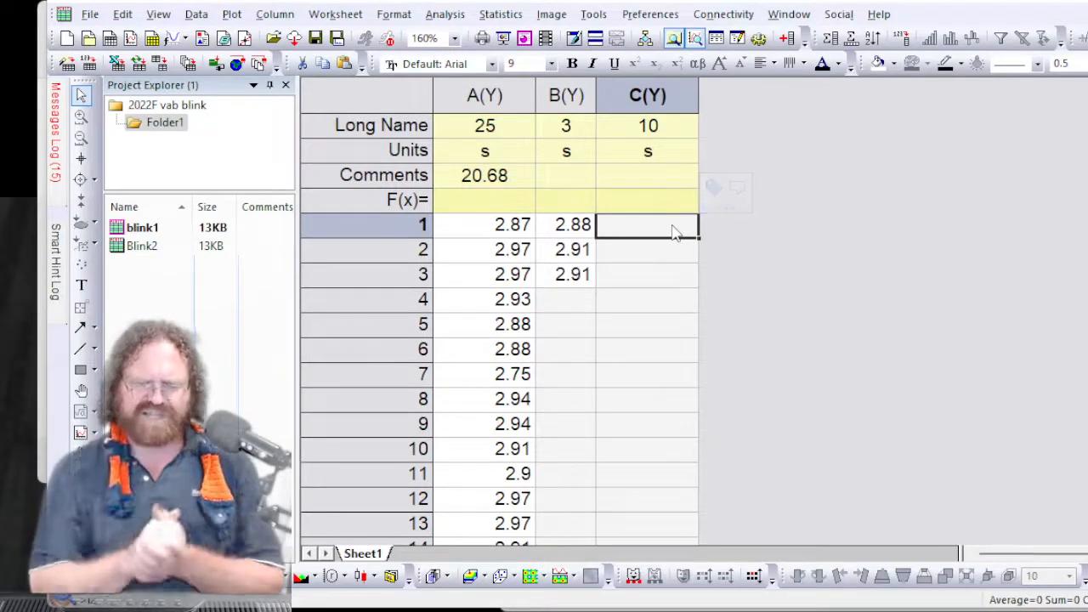
text(=a1)
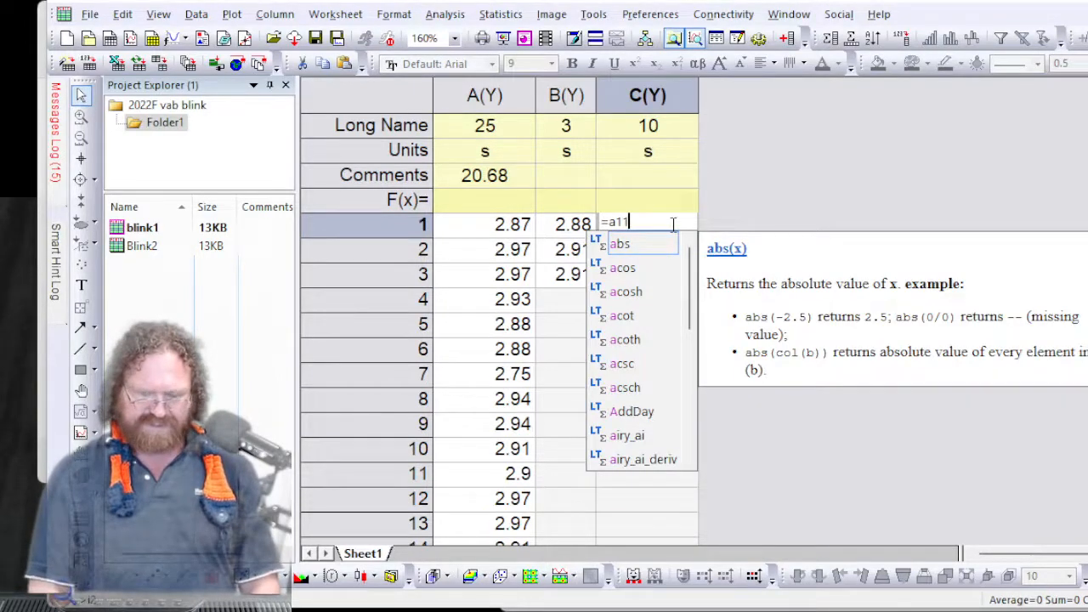
text(1)
key(Return)
click(672, 225)
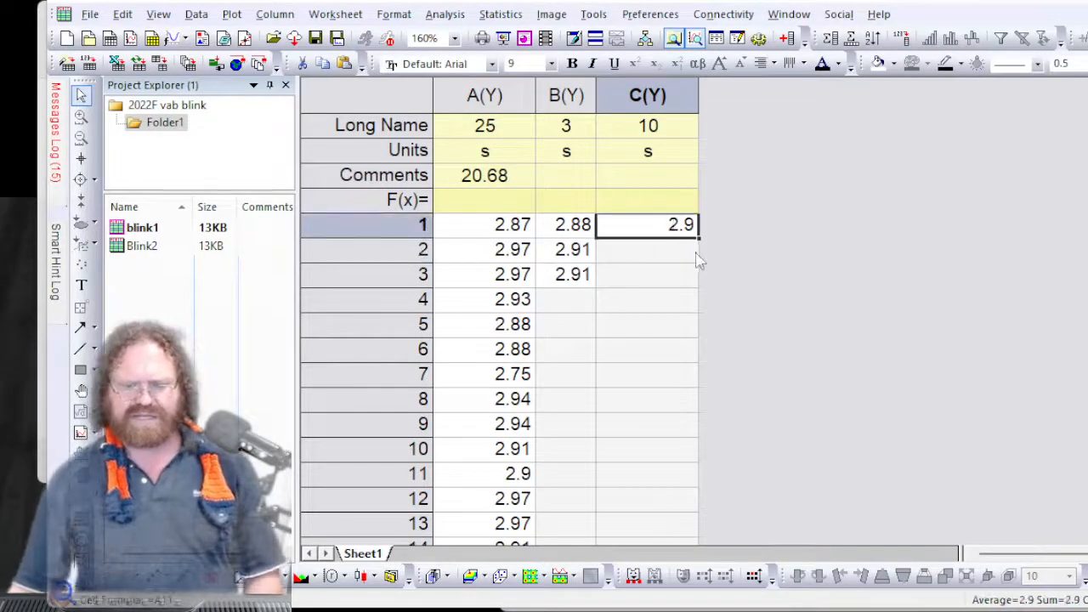
Fill the column C formula down to row 10, and move columns B and C ahead of column A
drag(698, 238, 680, 457)
click(881, 291)
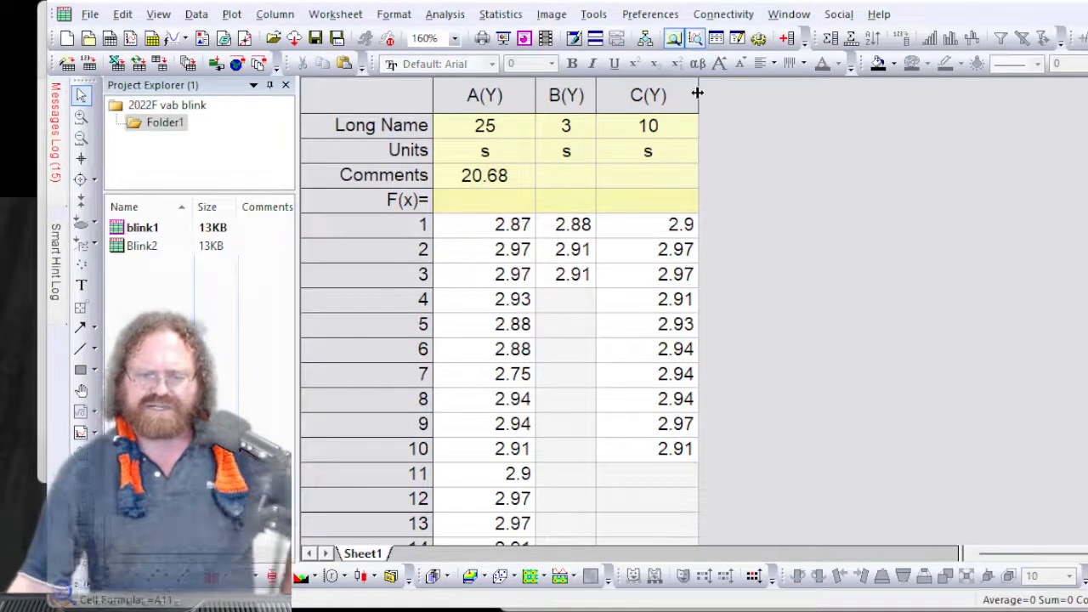
click(664, 89)
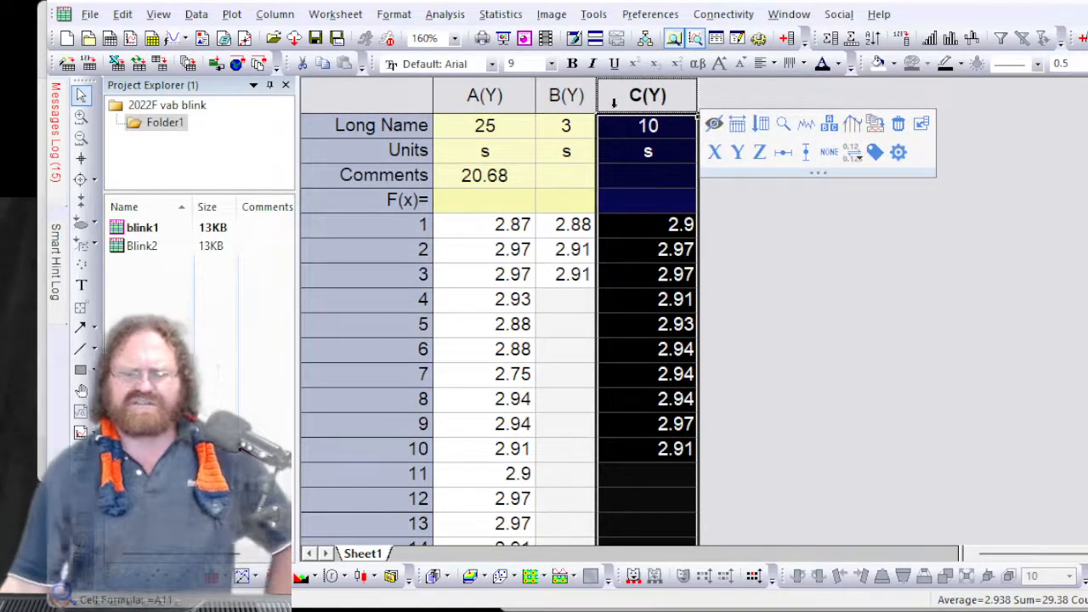
shift+click(566, 95)
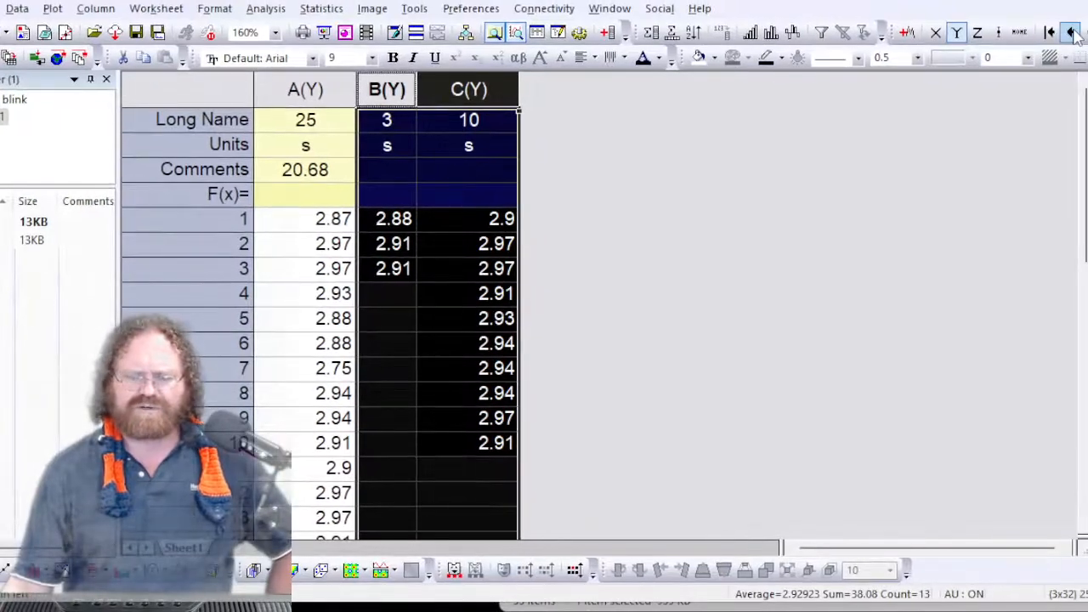
click(1070, 32)
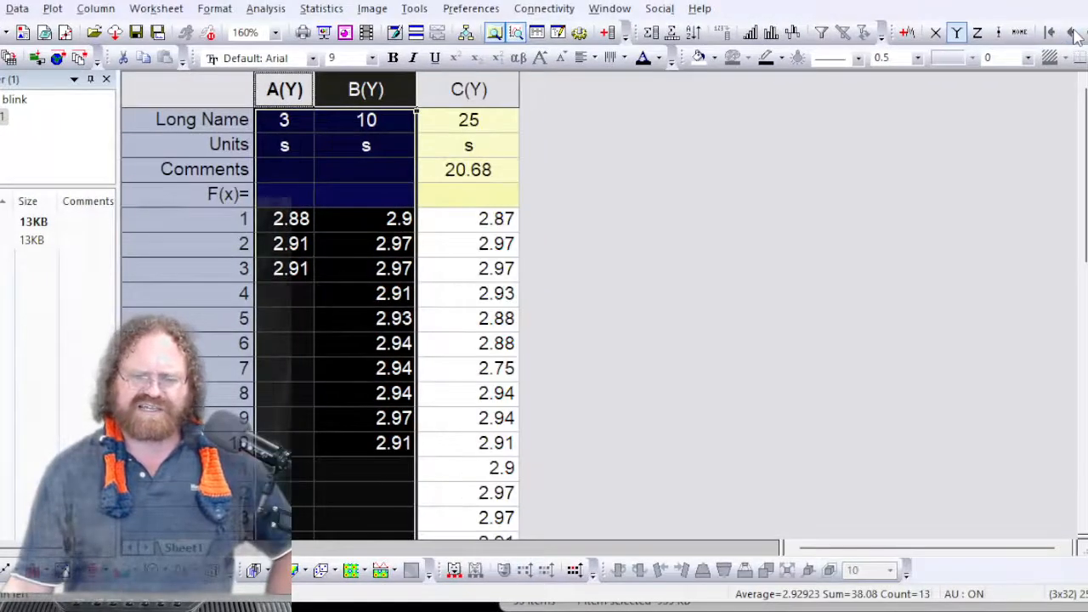
click(617, 173)
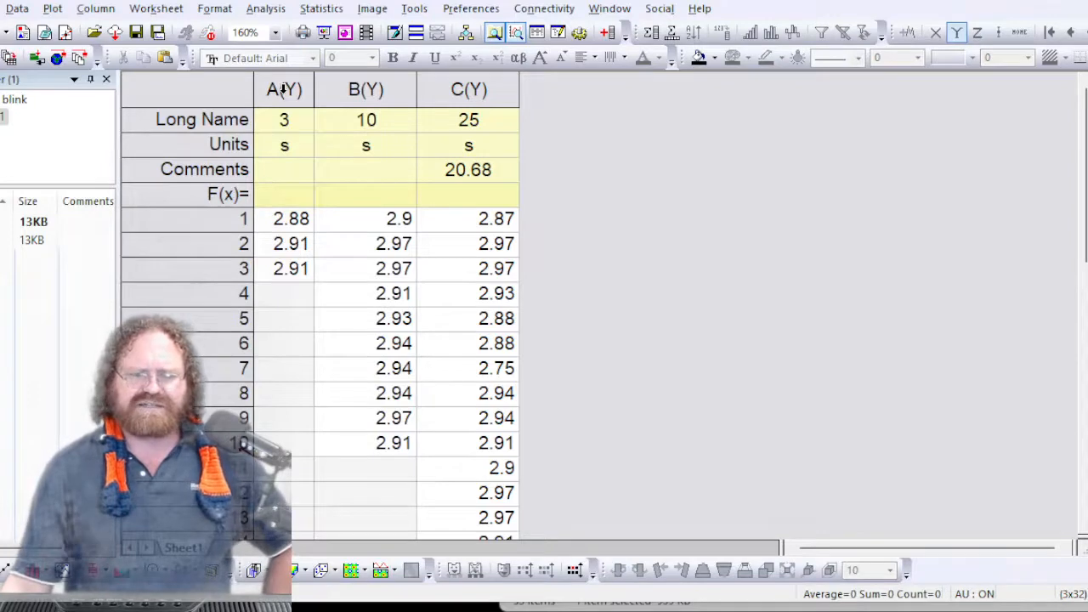
drag(284, 88, 470, 89)
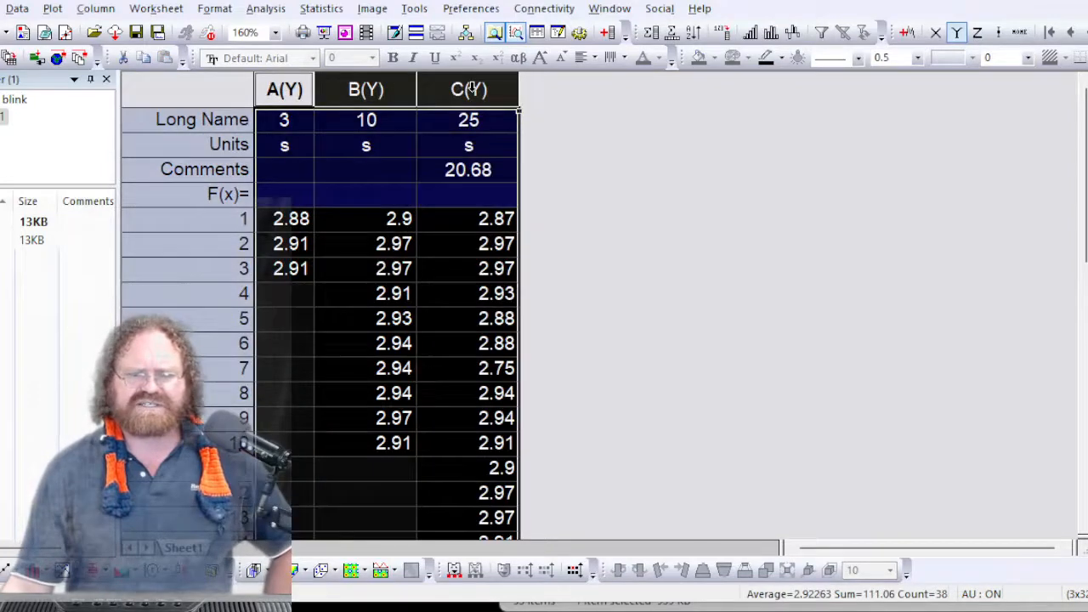
click(322, 12)
mouse_move(366, 58)
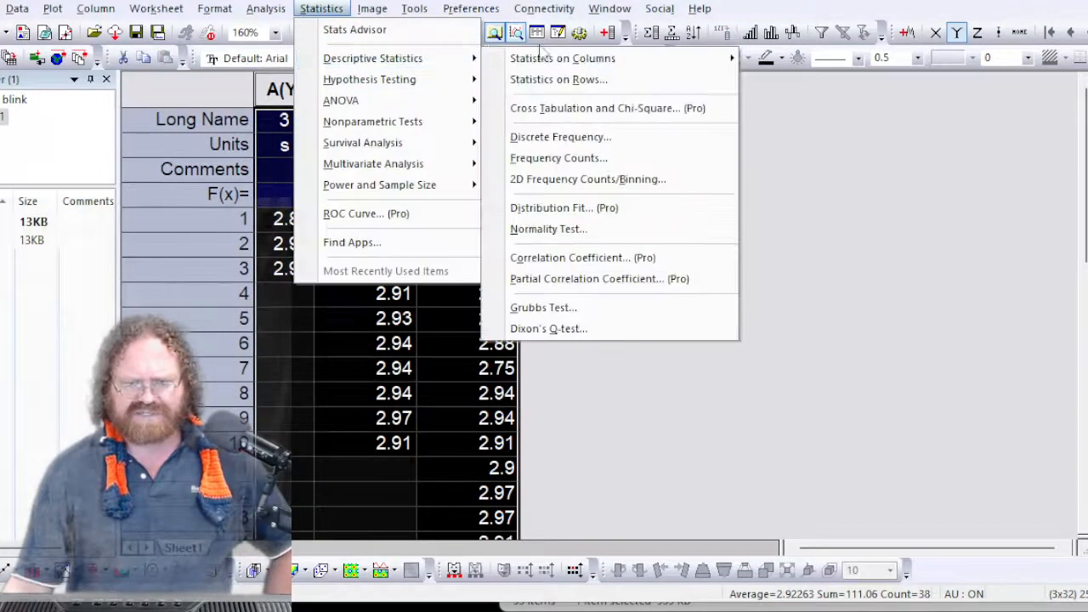
mouse_move(595, 57)
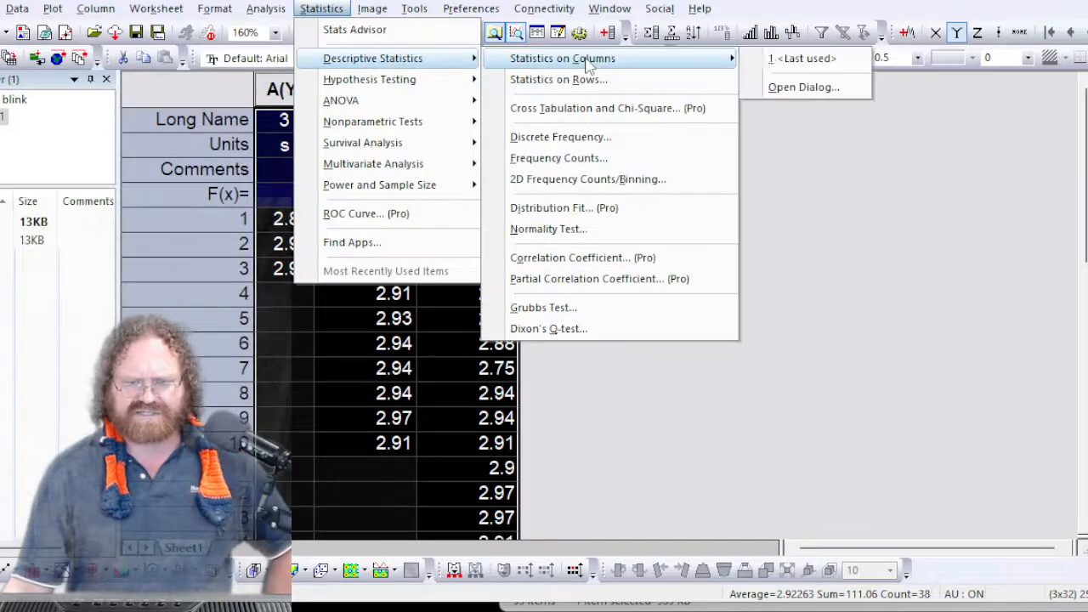
click(782, 287)
Start Statistics on Columns for the 3, 10 and 25 data columns with recalculation set to Auto
drag(298, 90, 463, 90)
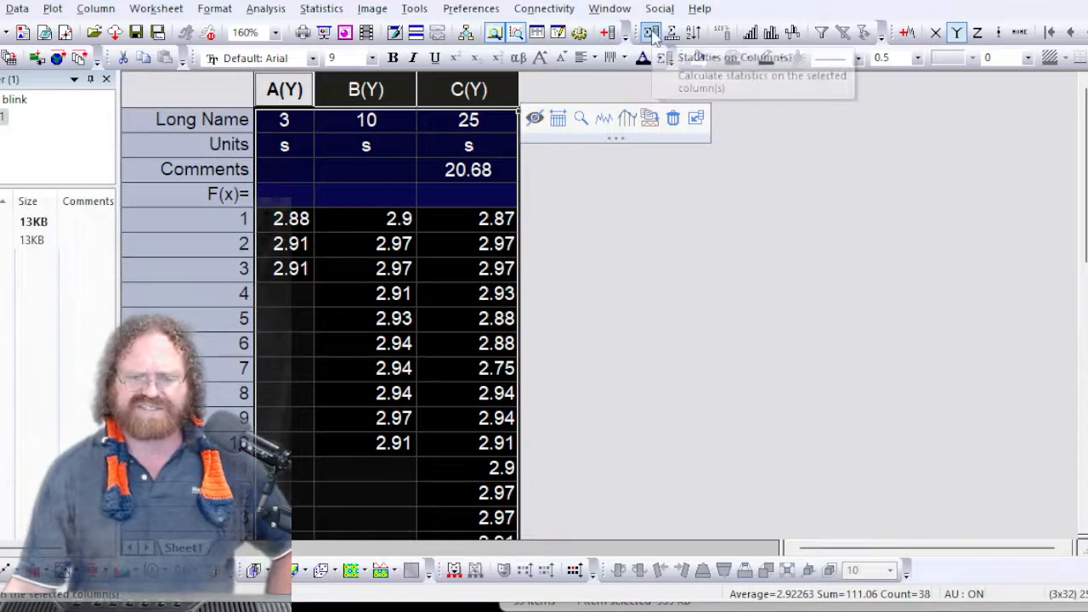
click(651, 33)
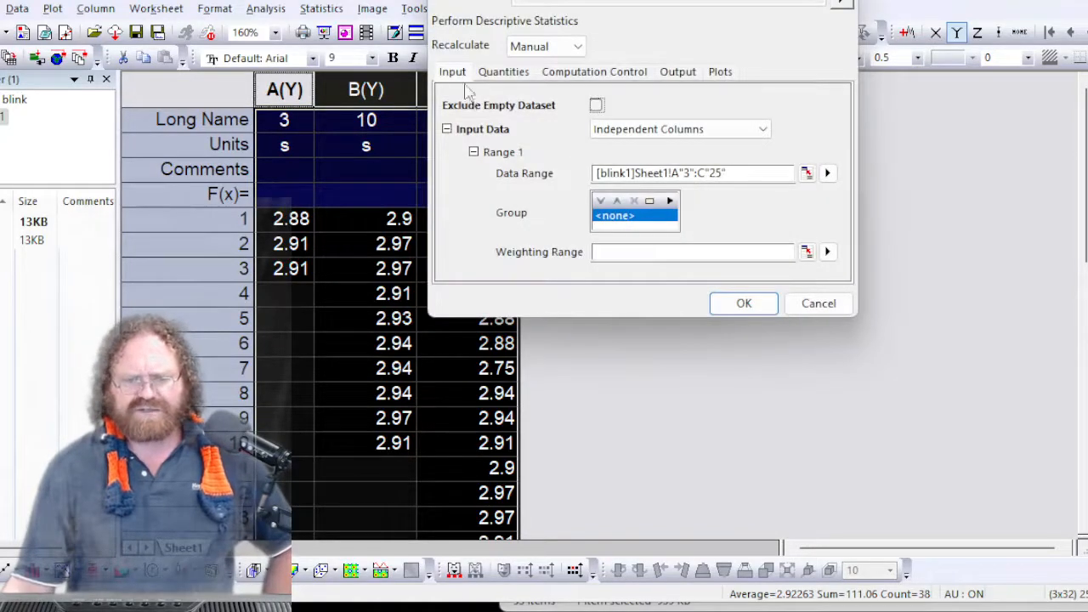
click(576, 47)
click(522, 80)
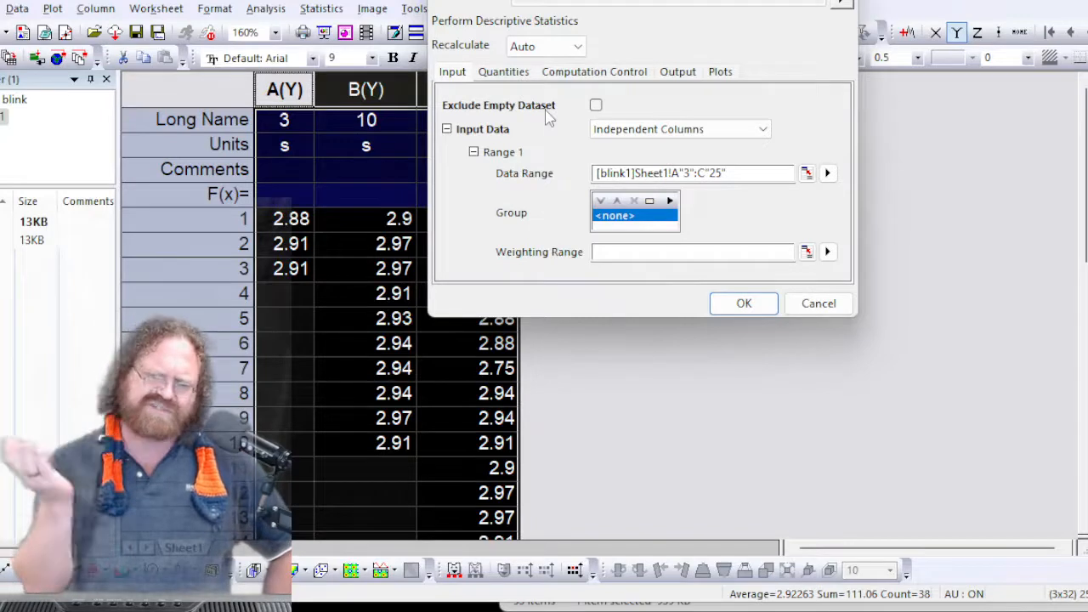
Include SE of mean and exclude Sum from the moments to compute
click(508, 73)
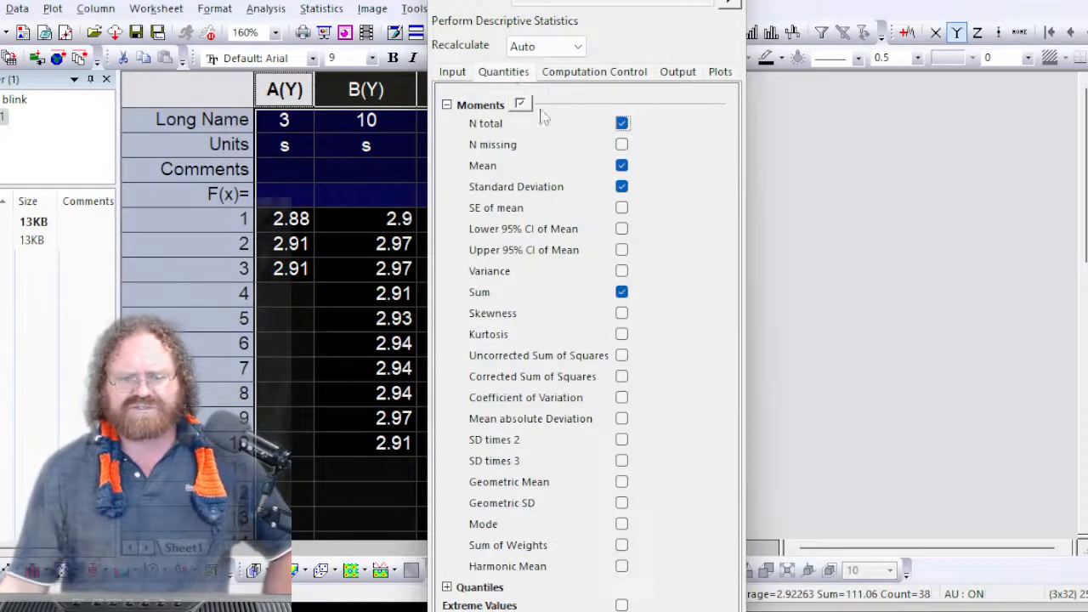
click(621, 209)
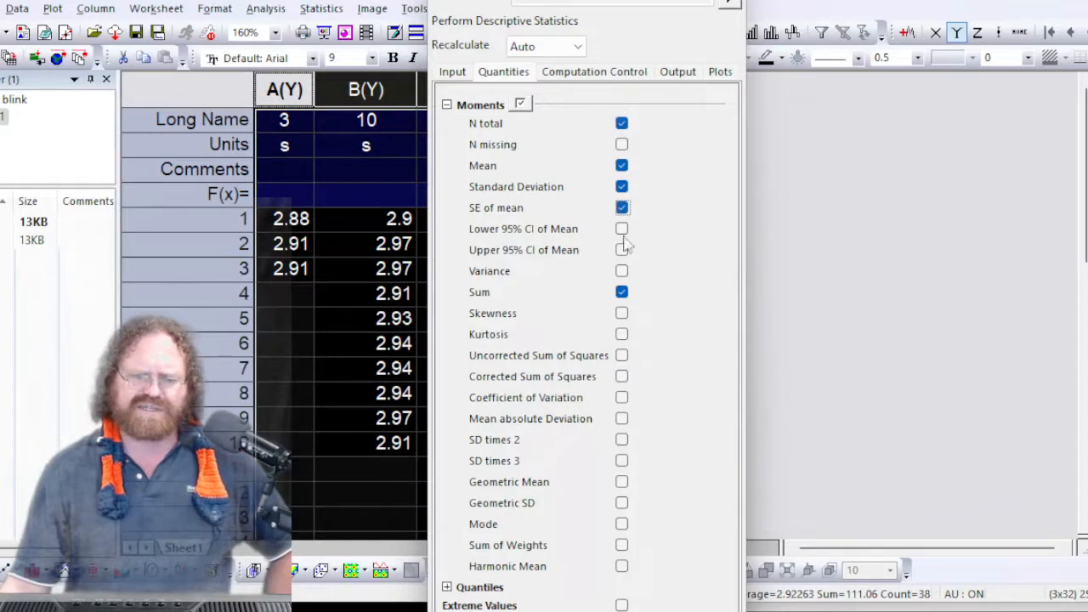
click(622, 293)
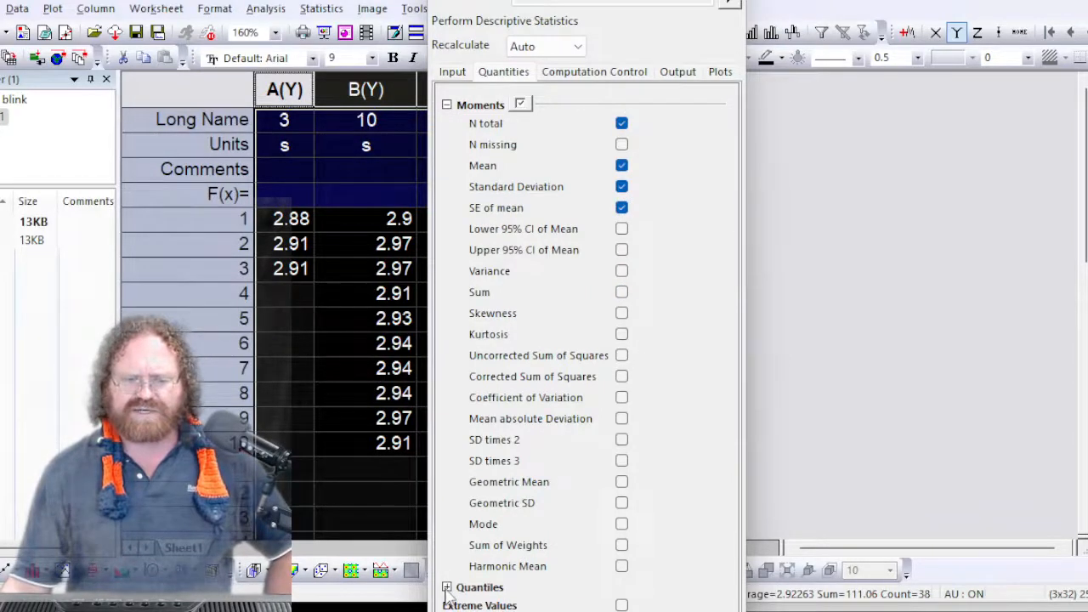
Exclude Minimum, Median and Maximum from the quantiles to compute
click(446, 587)
scroll(544, 467, down, 5)
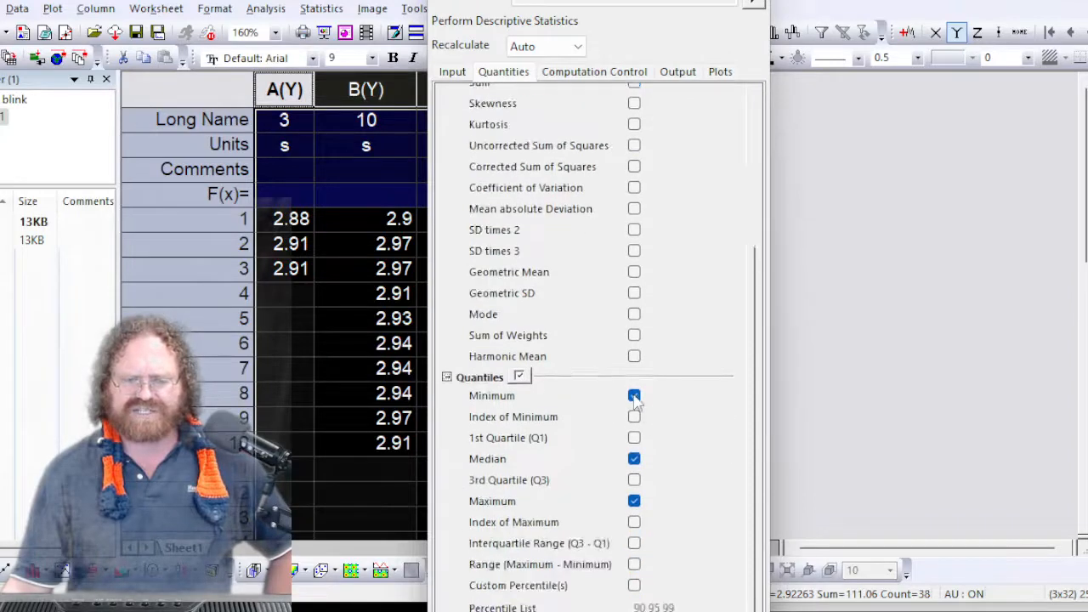
click(634, 396)
click(634, 459)
click(634, 500)
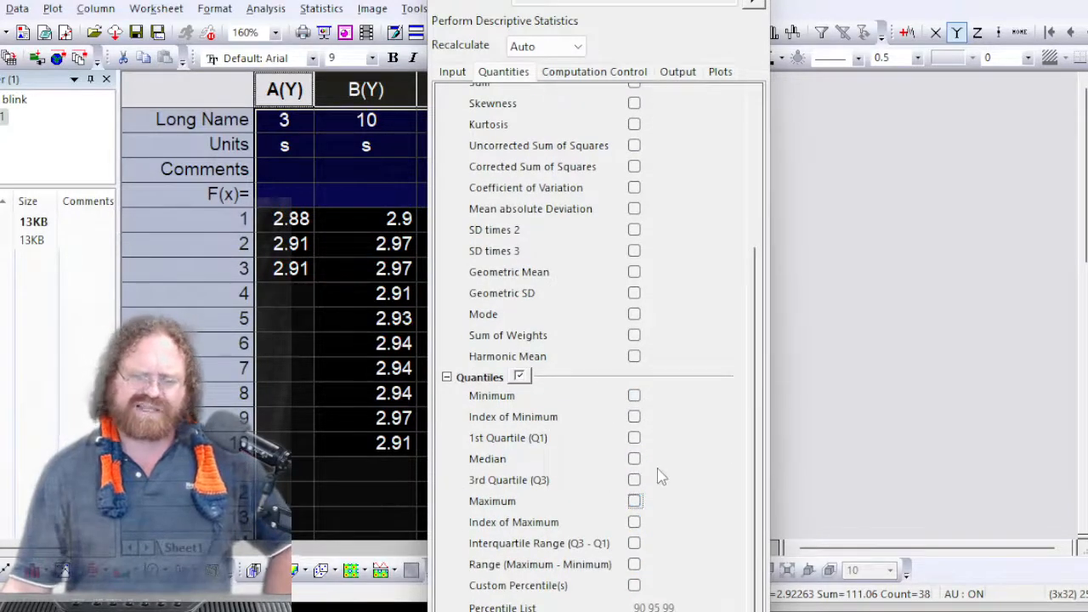
scroll(660, 476, up, 5)
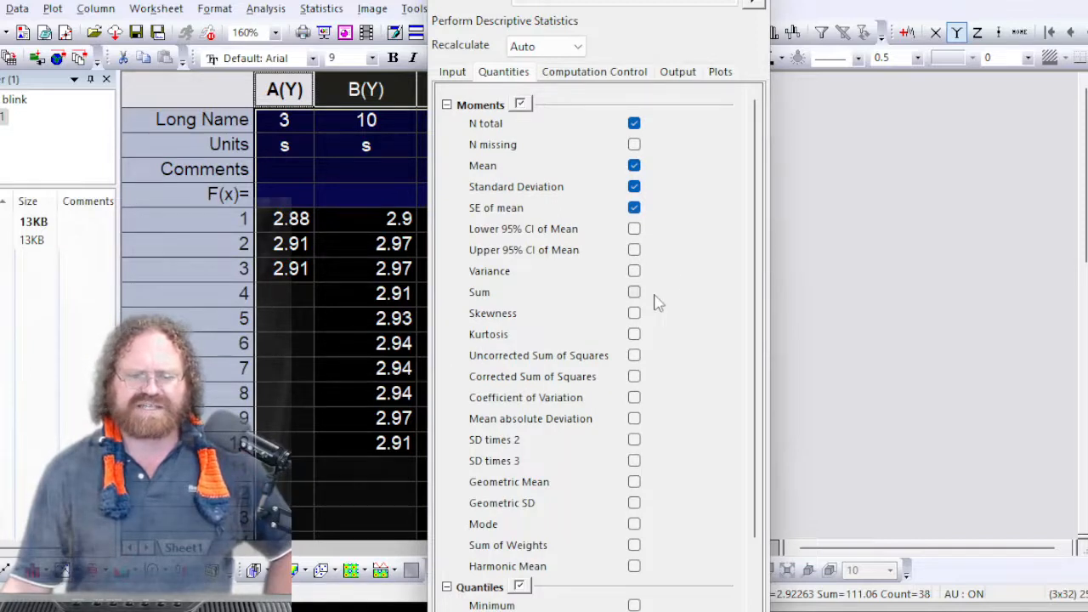
Check the input data range, run the descriptive statistics and switch to the report sheet
click(455, 73)
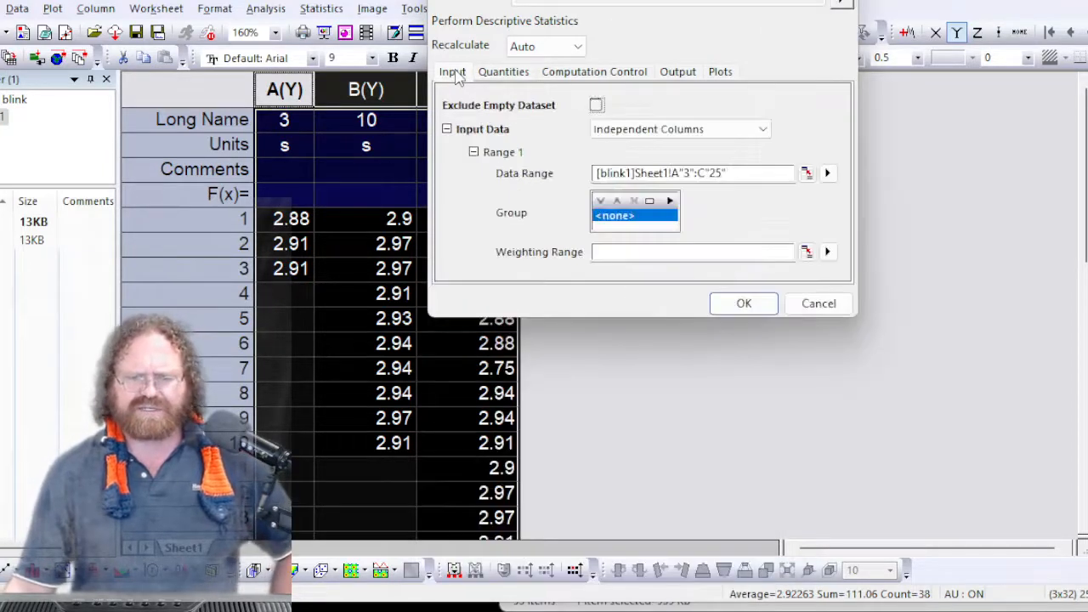
click(743, 303)
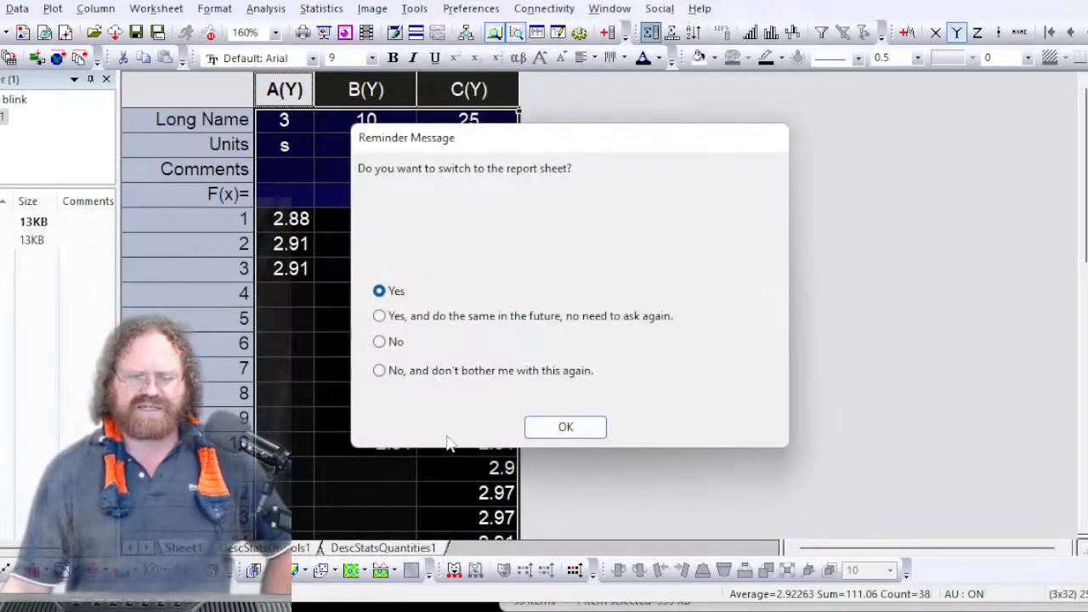
click(593, 427)
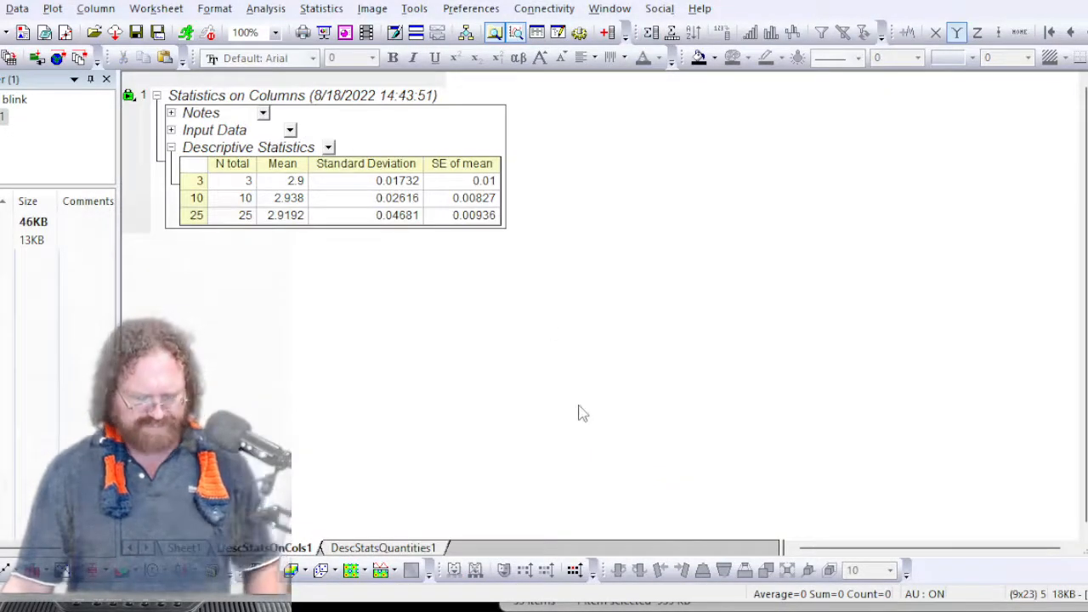
Examine the mean, standard deviation and SE of mean for the 3, 10 and 25 measurement samples in the report
scroll(583, 412, up, 3)
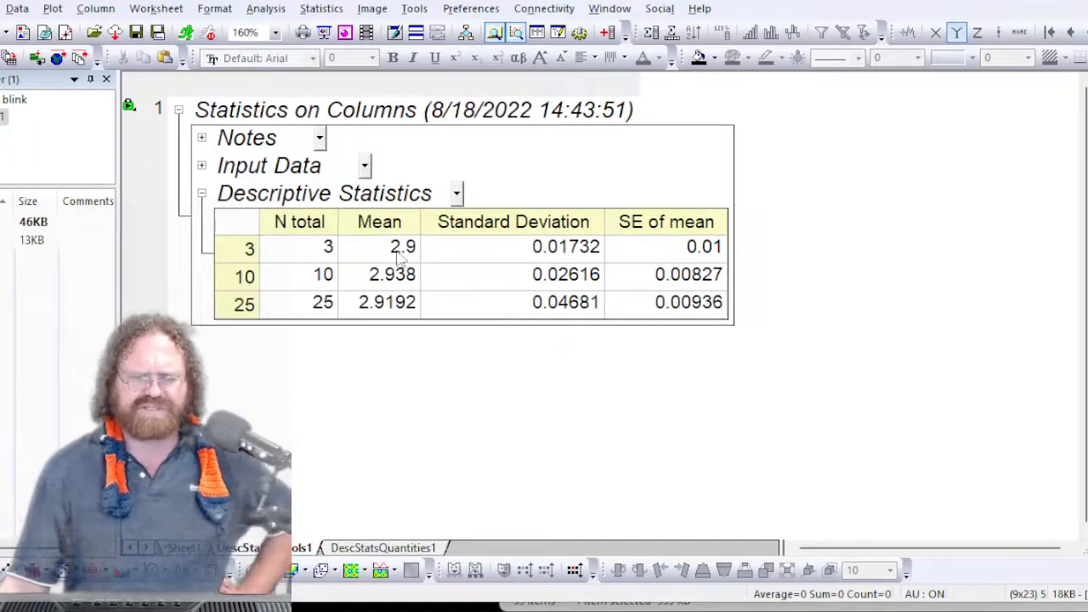
click(417, 274)
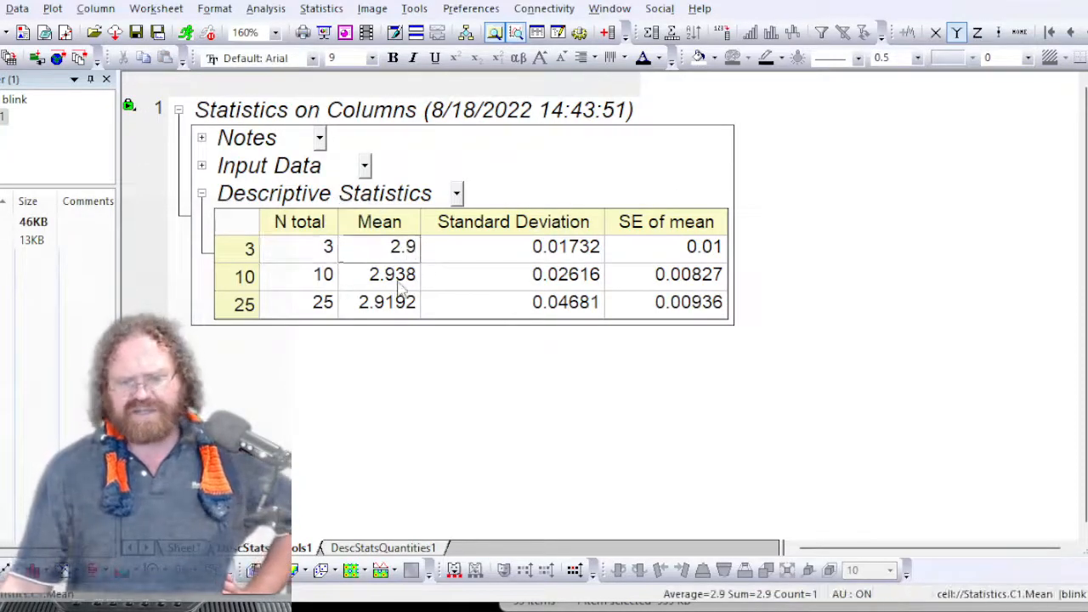
click(406, 311)
click(574, 248)
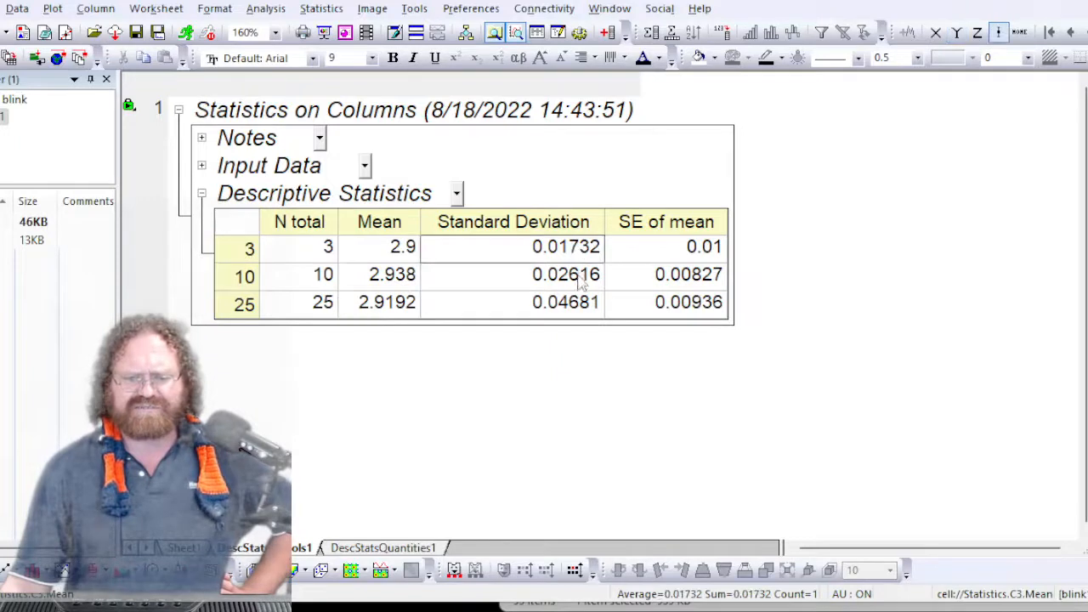
click(581, 274)
click(583, 304)
click(704, 245)
click(703, 274)
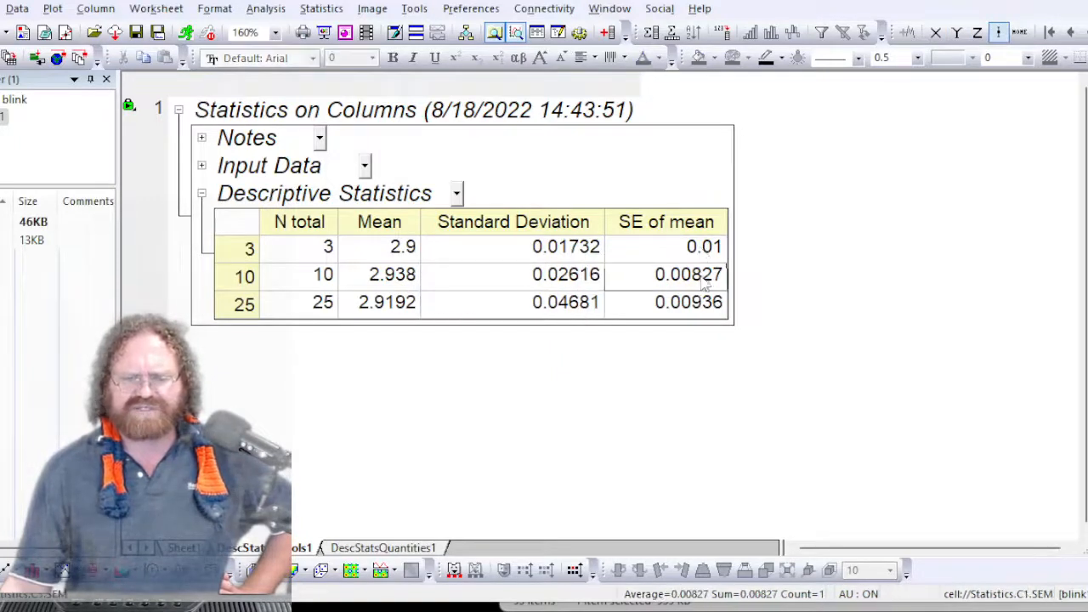
click(702, 304)
click(576, 247)
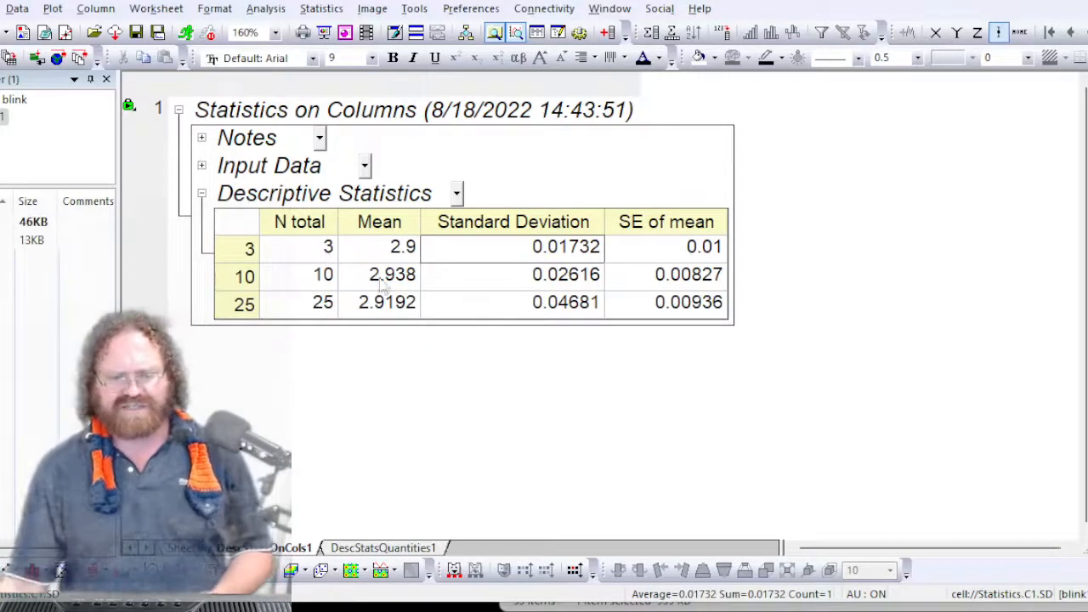
click(564, 281)
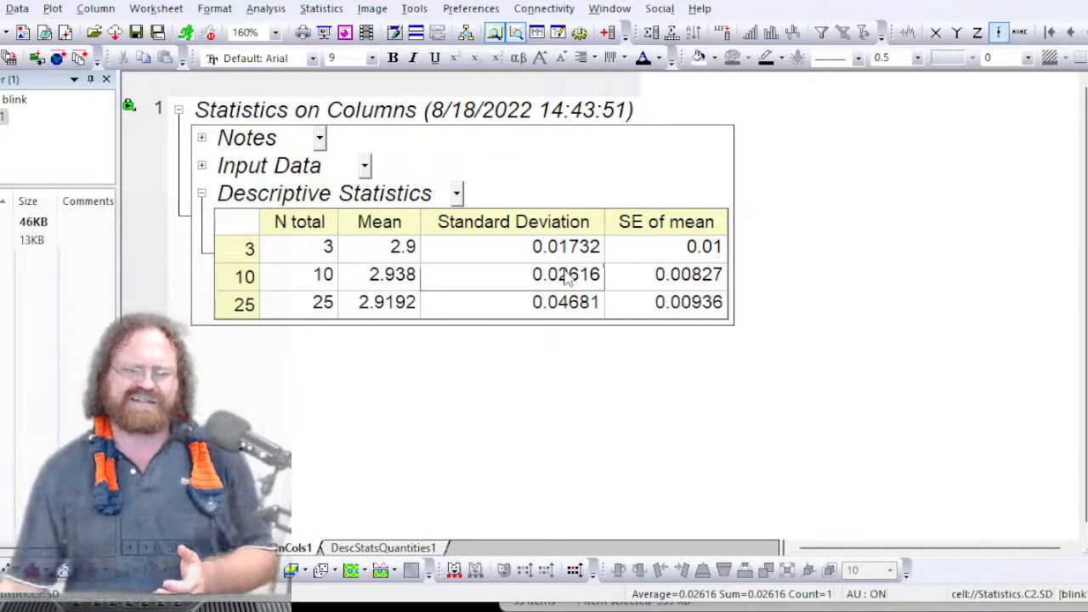
click(571, 309)
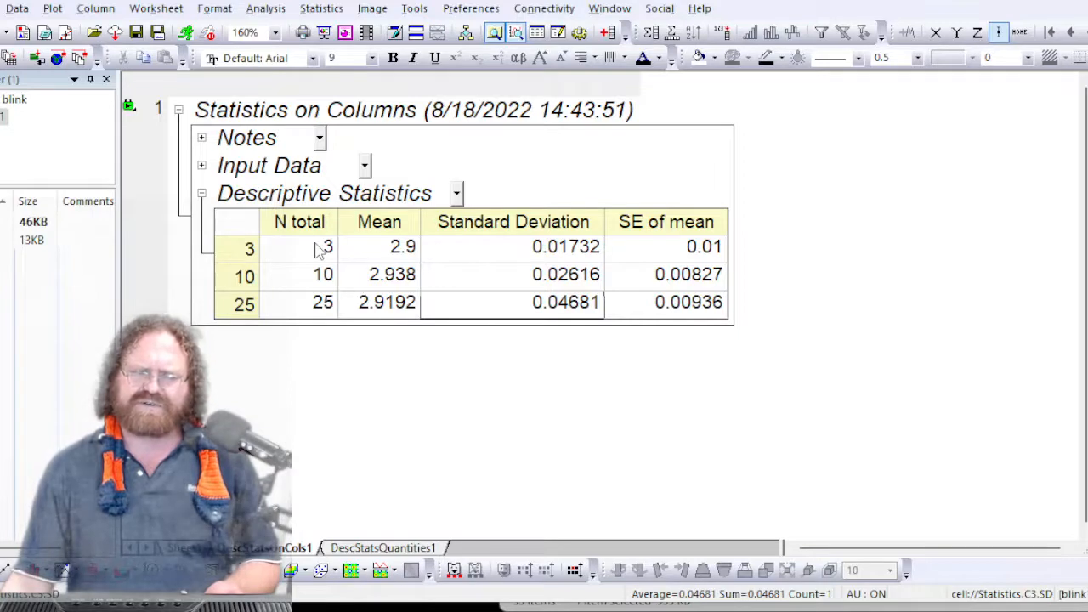
click(519, 248)
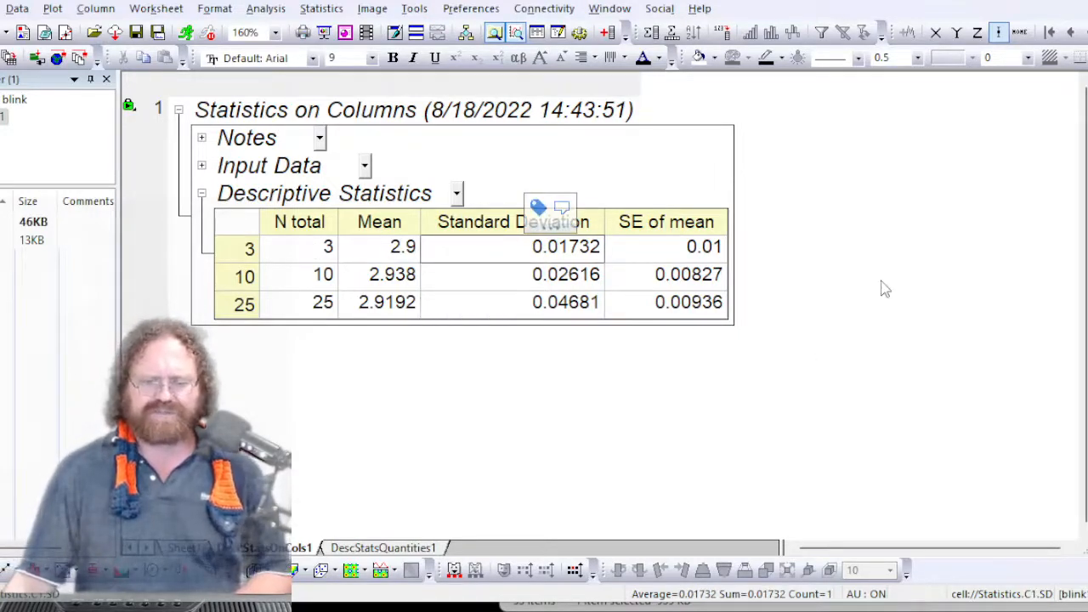
Copy the Descriptive Statistics column headings from the report into row 1 of Sheet1, starting in a newly added column D
drag(296, 223, 710, 221)
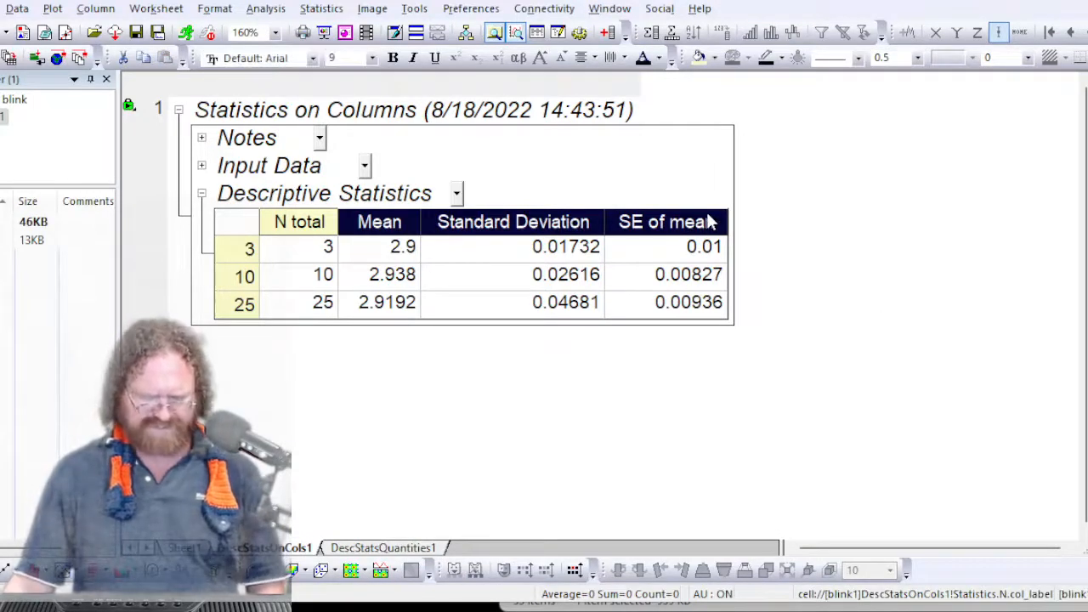
click(204, 259)
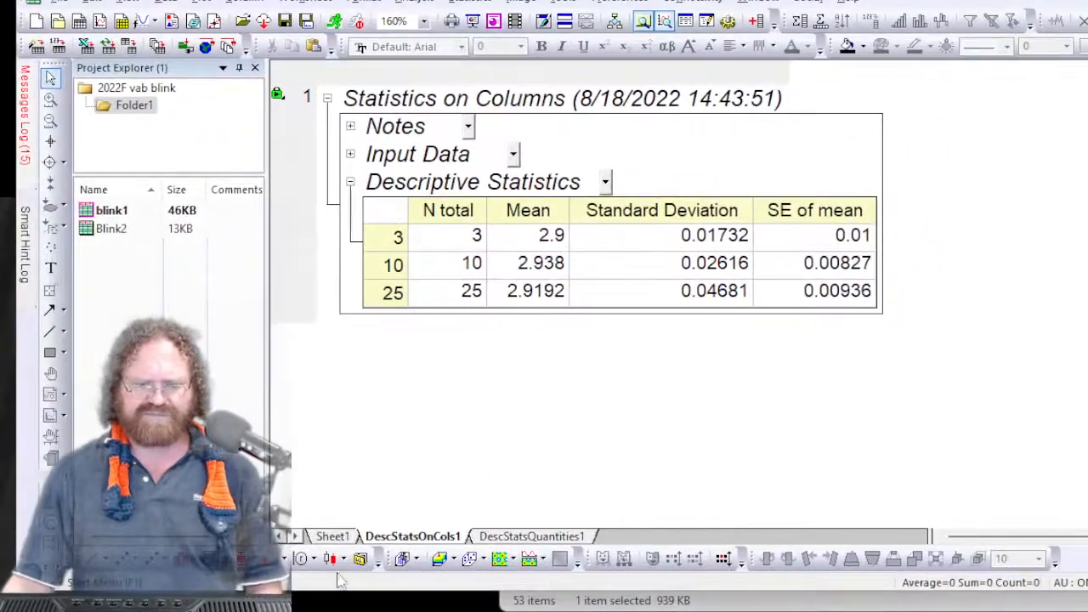
click(333, 536)
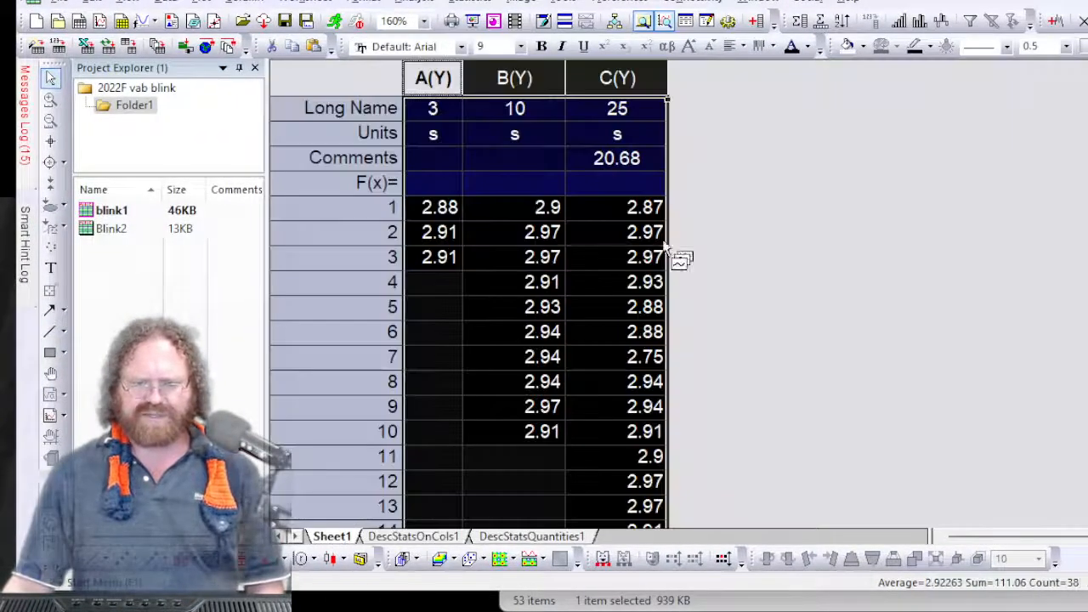
click(755, 21)
click(742, 218)
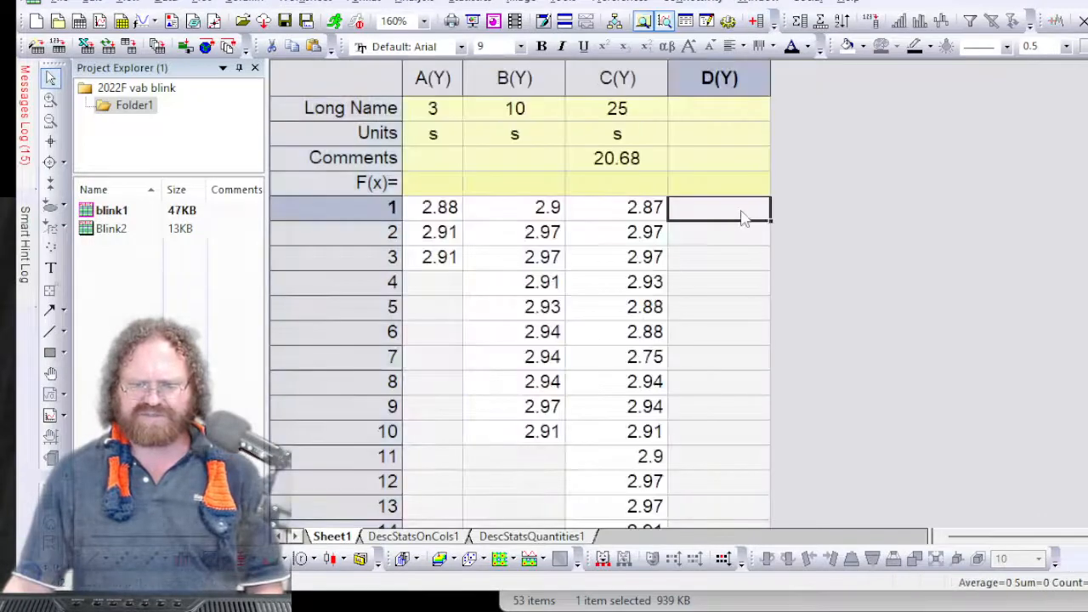
text(N total	Mean	Standard Deviation	SE of mean)
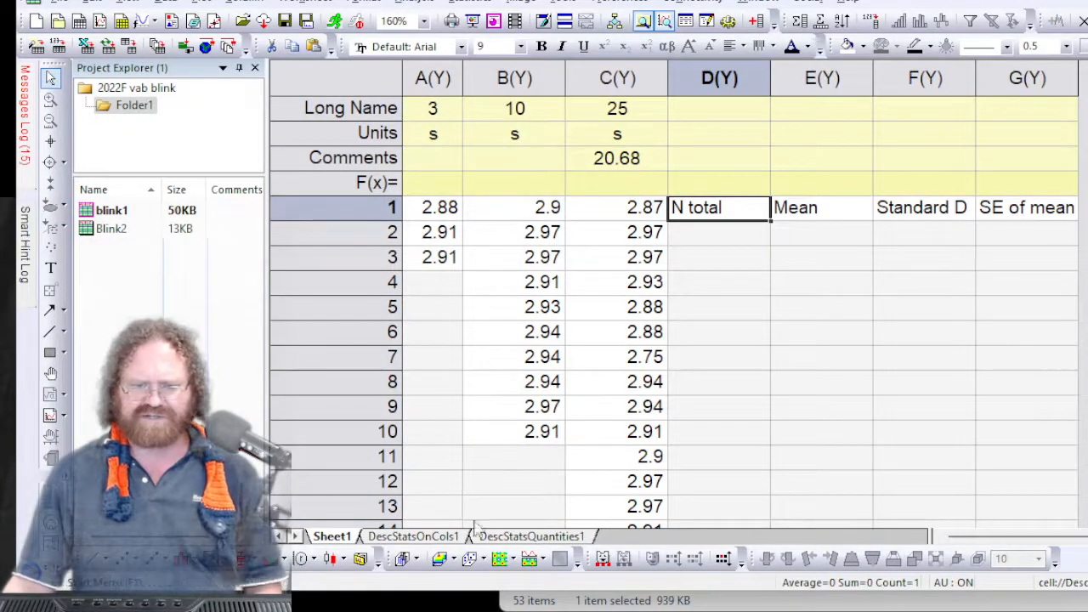
Copy the N total, mean, standard deviation and SE of mean values of all three samples from DescStatsQuantities1 into Sheet1, starting at D2
click(531, 536)
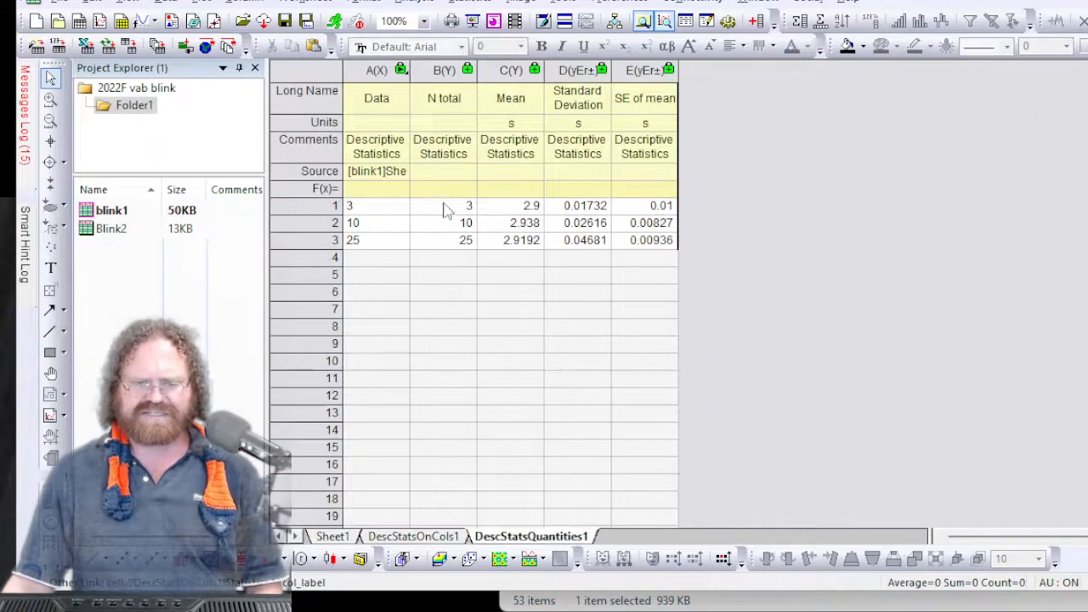
drag(443, 210, 651, 243)
key(ctrl+c)
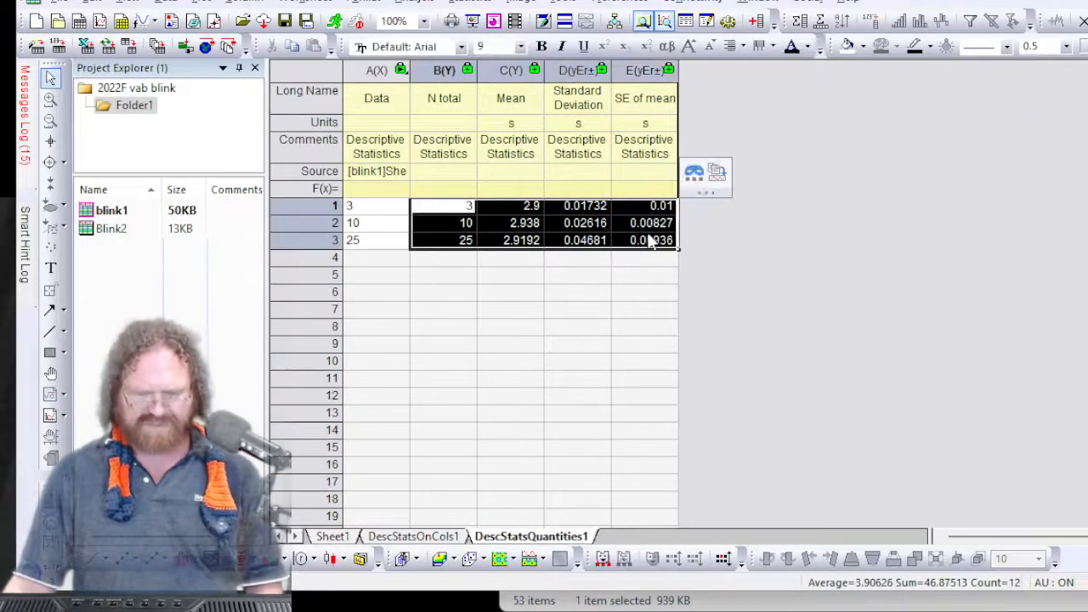
click(333, 537)
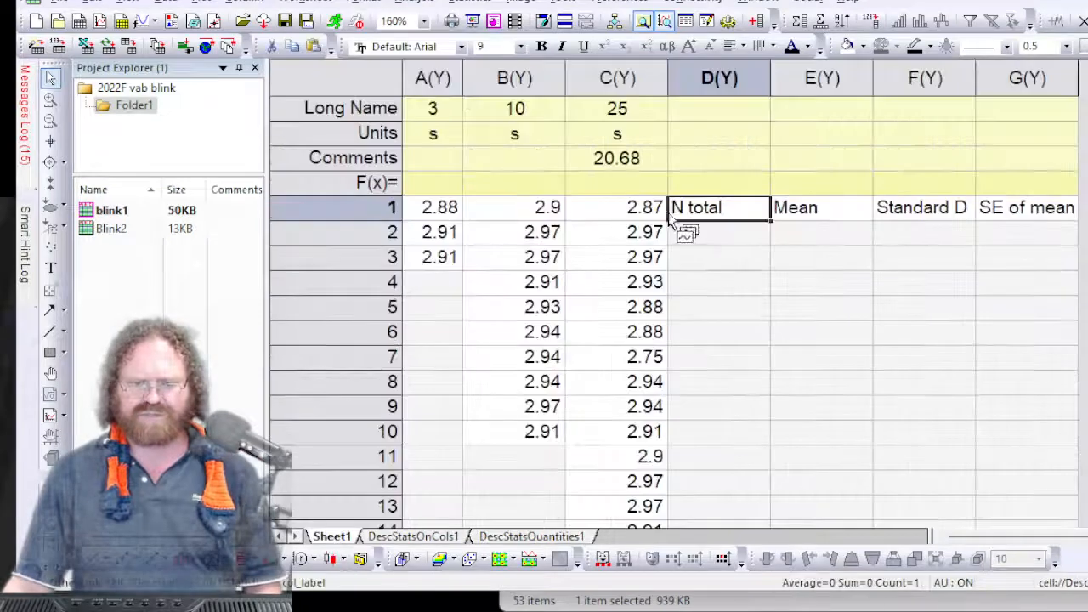
click(724, 234)
key(ctrl+v)
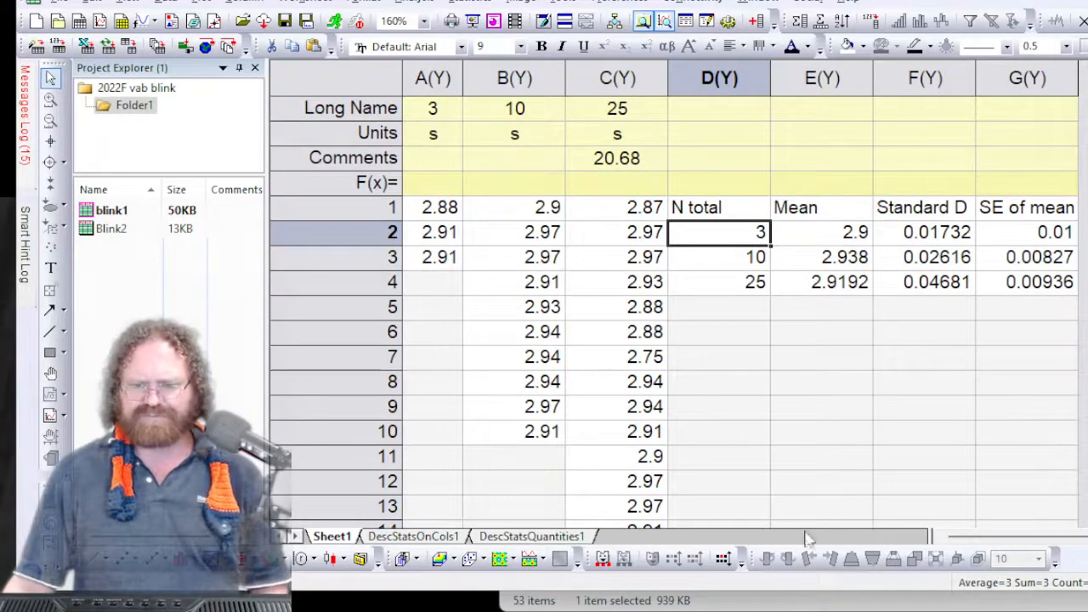
Add new columns after column G and enter the headings "expected" in H1 and "units" in I1
click(757, 22)
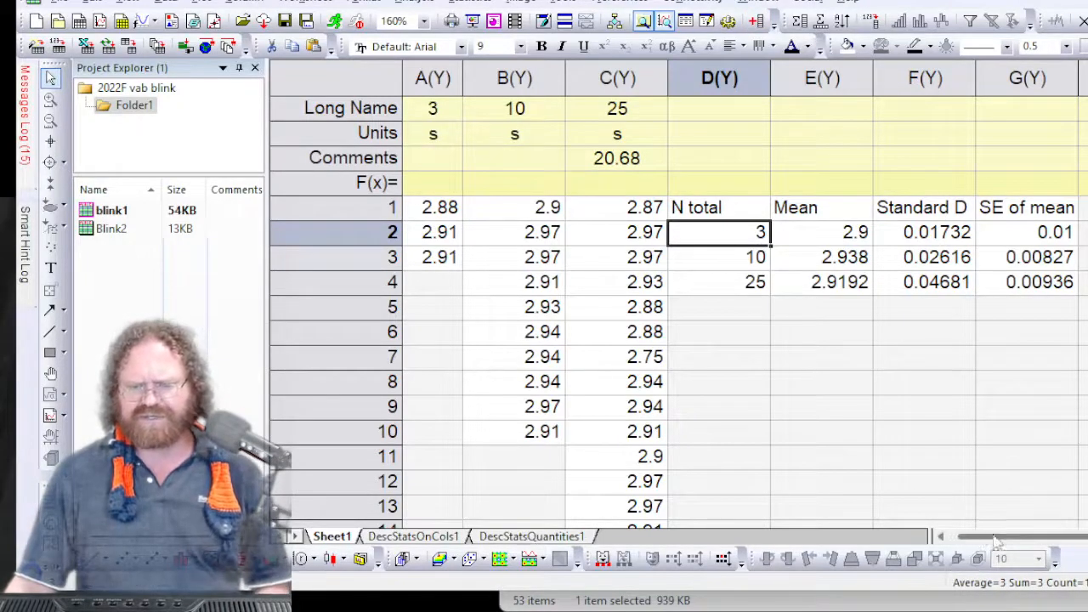
drag(996, 542, 1024, 542)
click(986, 217)
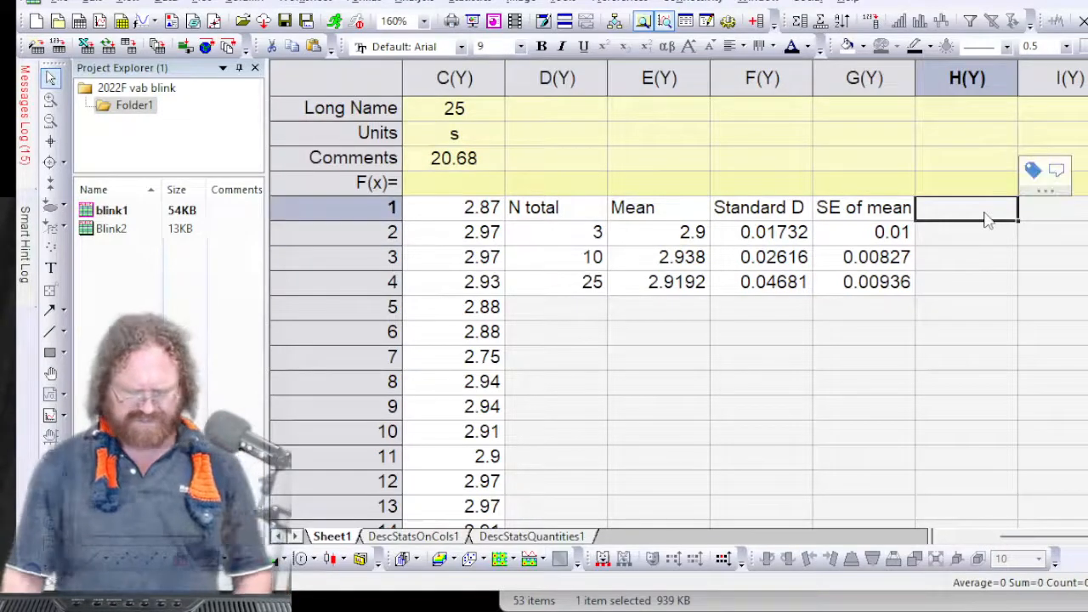
text(expected)
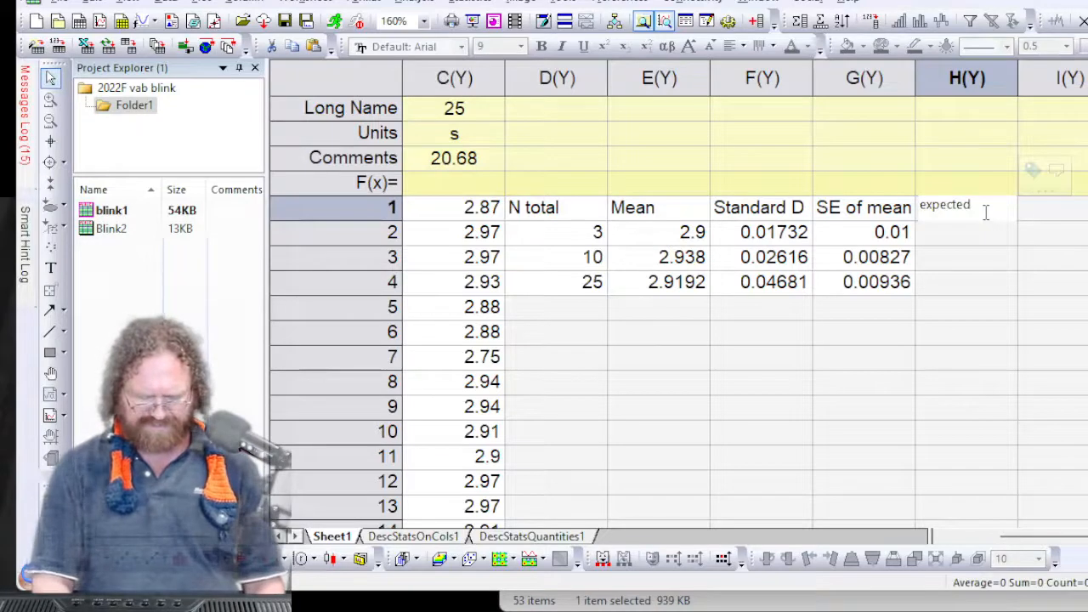
key(Tab)
text(units)
key(Return)
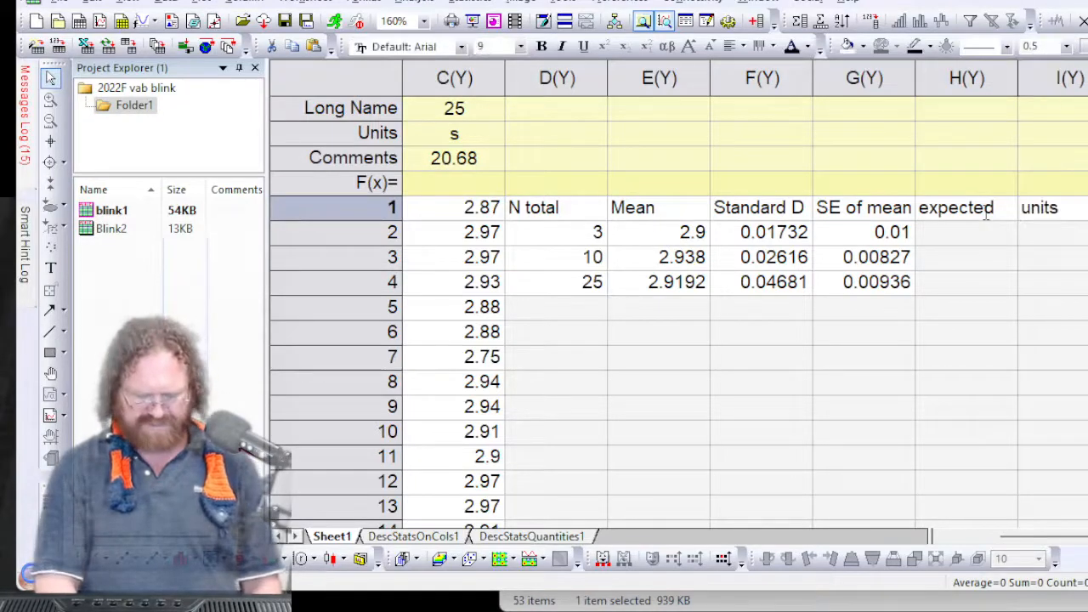
key(Down)
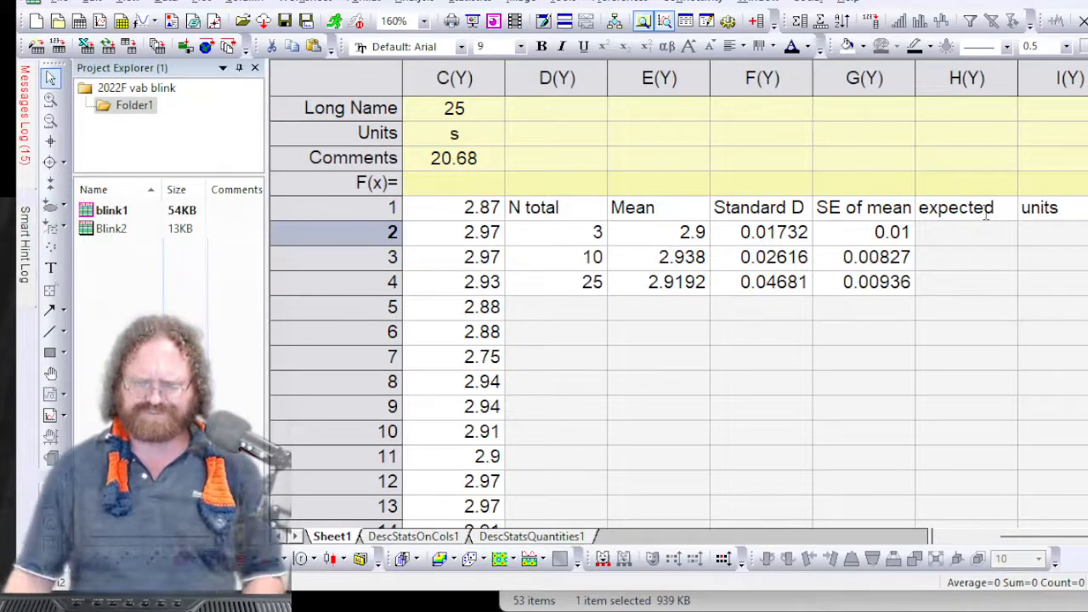
Enter the formula =20.67/7 in H2 under expected and fill it down to row 4
click(985, 235)
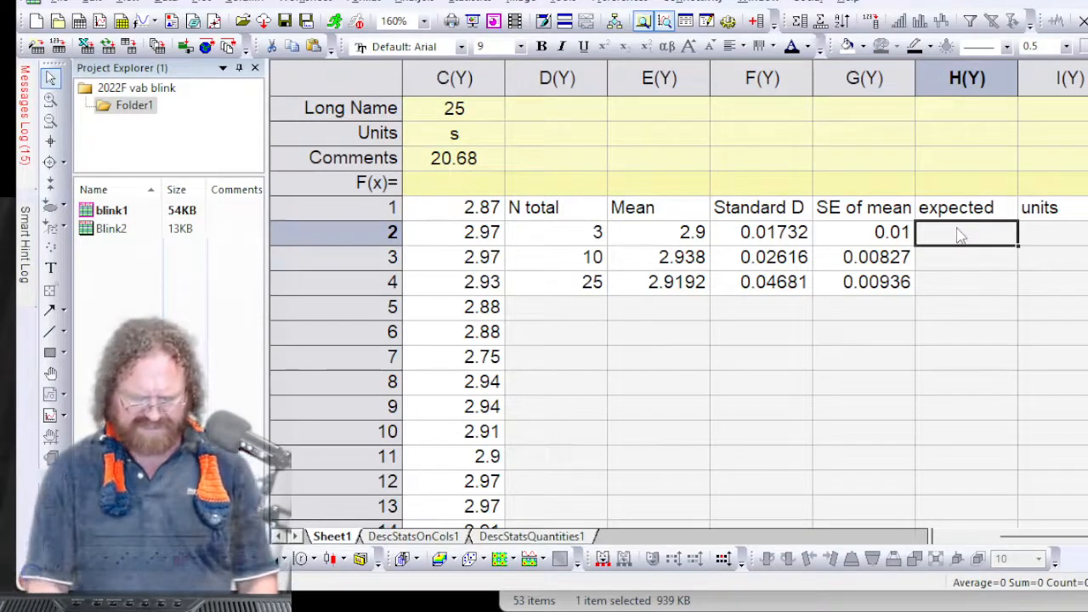
text(=)
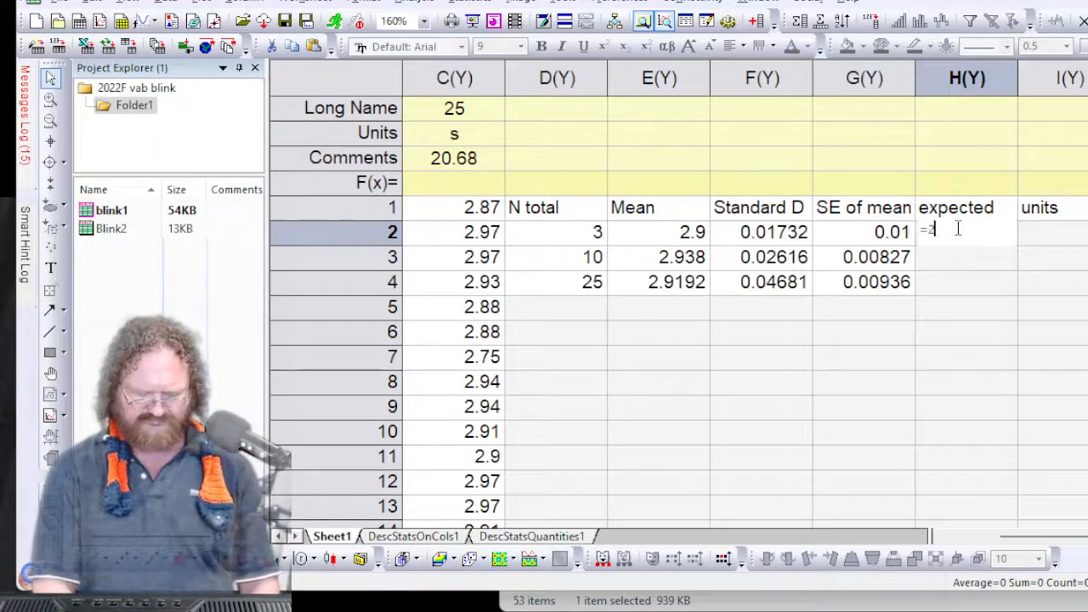
text(20.67)
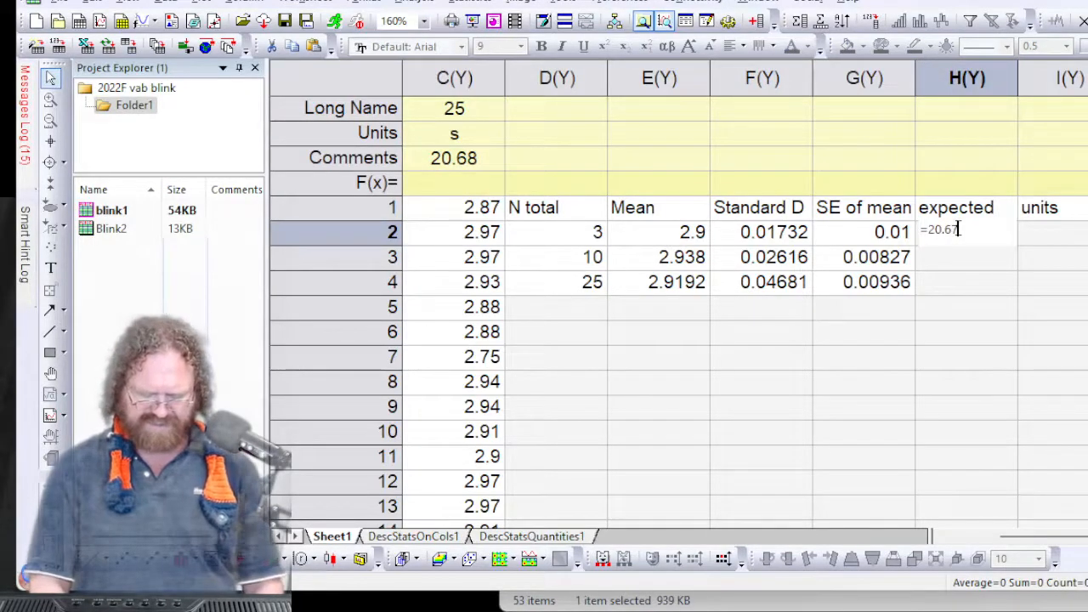
text(/7)
key(Return)
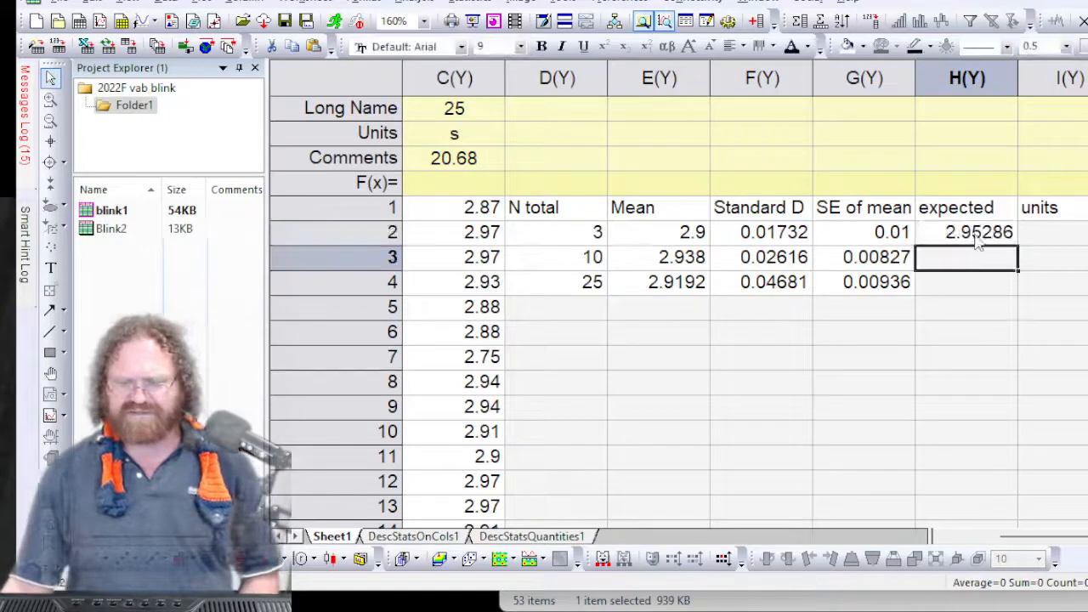
click(977, 238)
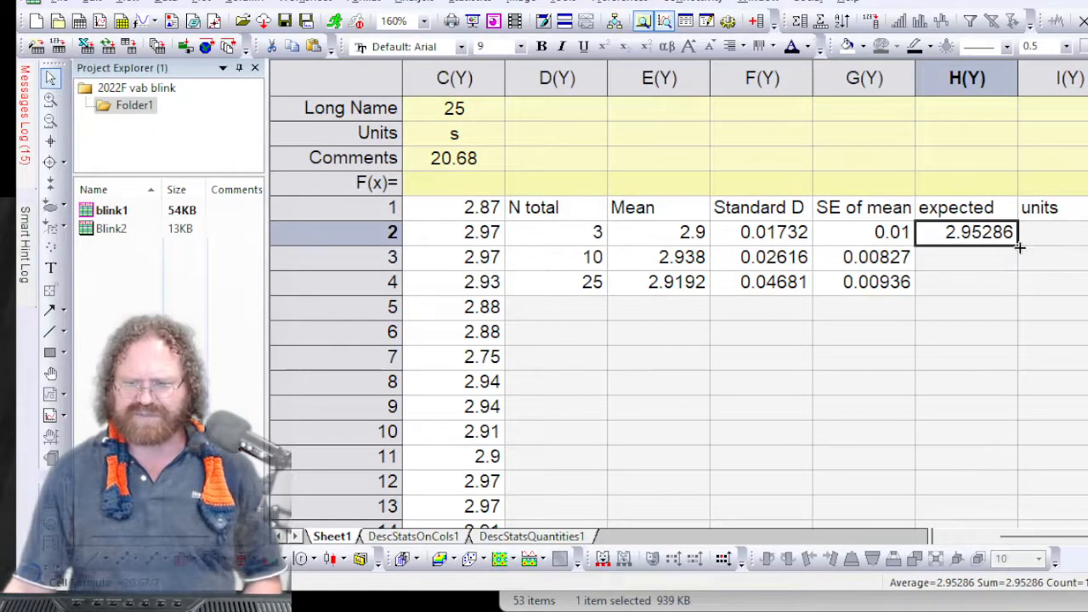
drag(1019, 246, 1020, 291)
Enter "s" as the unit in rows 2 to 4 of the units column
click(1062, 236)
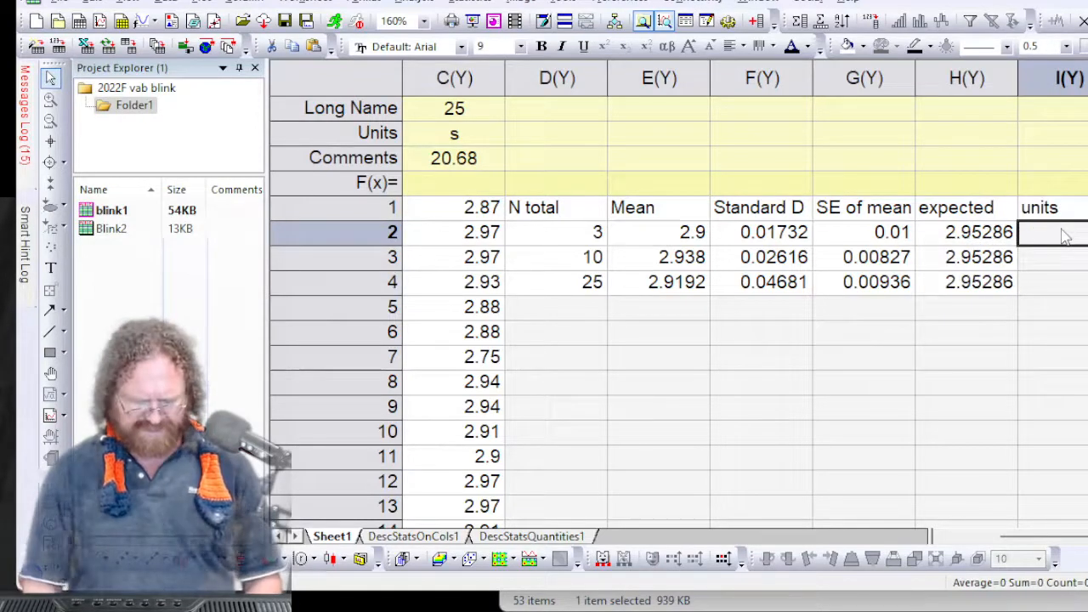
text(s)
key(Return)
text(s)
key(Return)
text(s)
key(Return)
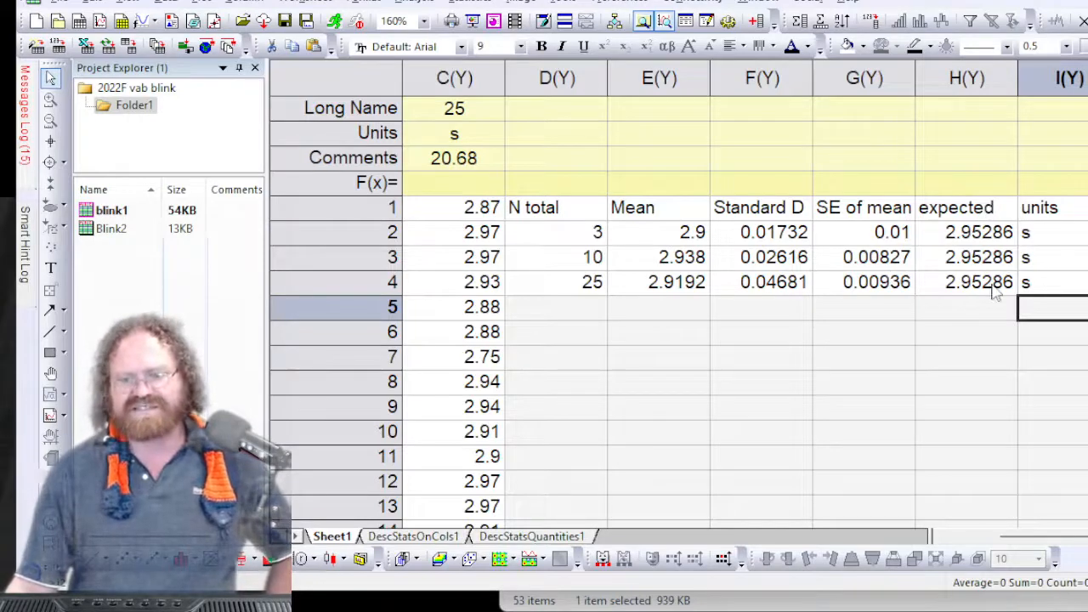
Format the mean, standard deviation, SE of mean and expected cells E2:H2 to show 3 decimal places
drag(662, 239, 930, 247)
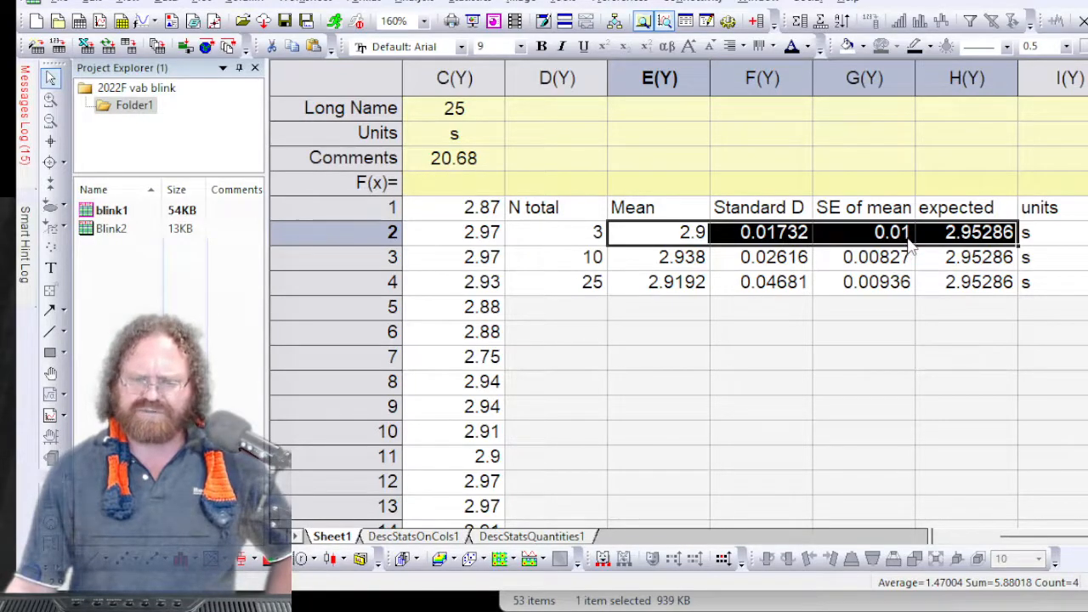
right_click(867, 246)
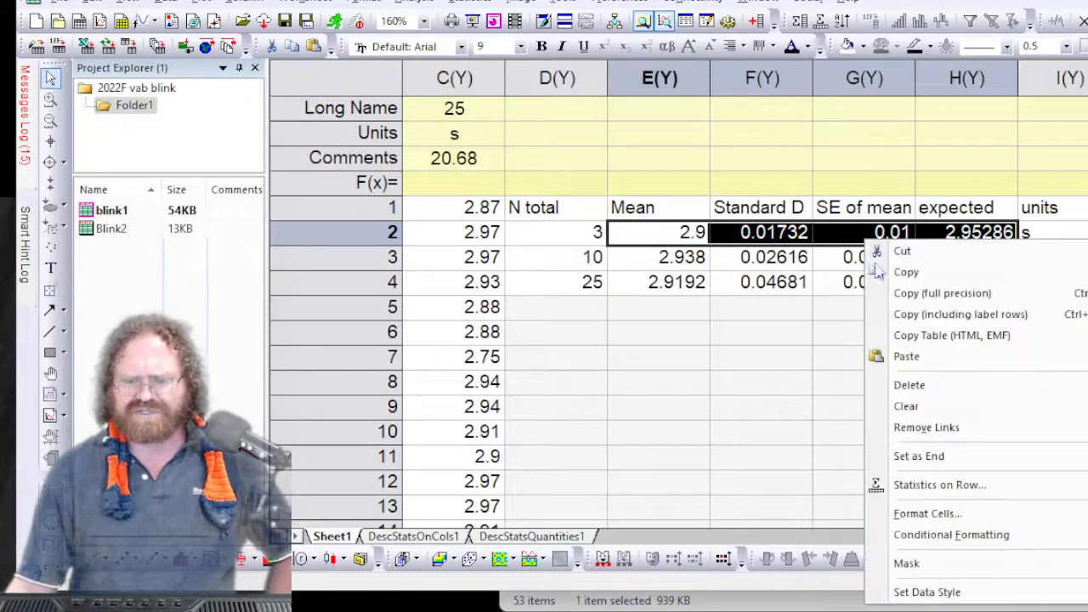
click(922, 512)
scroll(501, 350, down, 1)
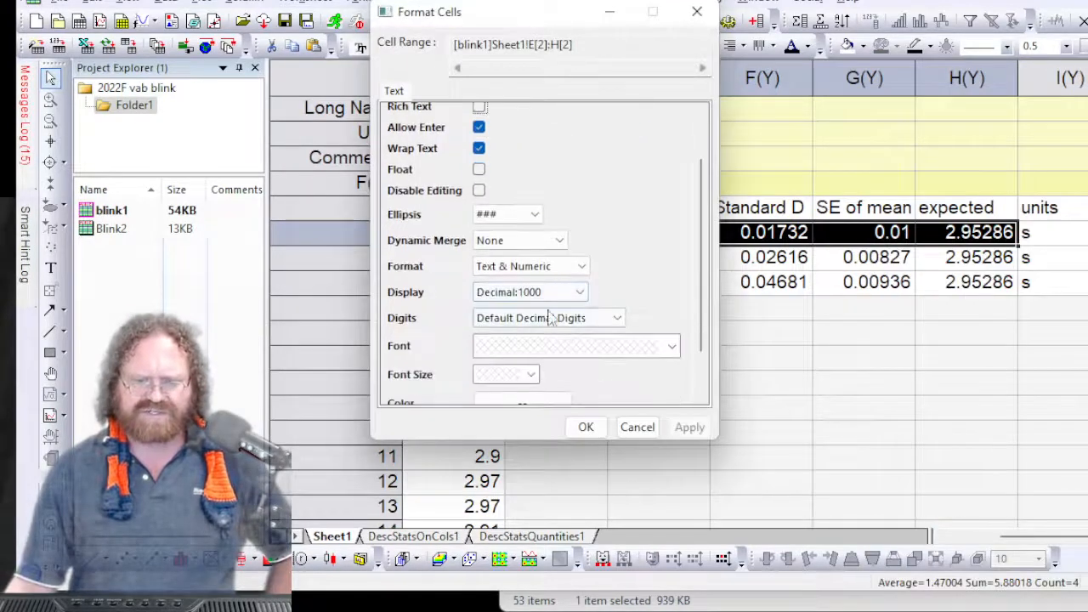
click(566, 318)
click(544, 347)
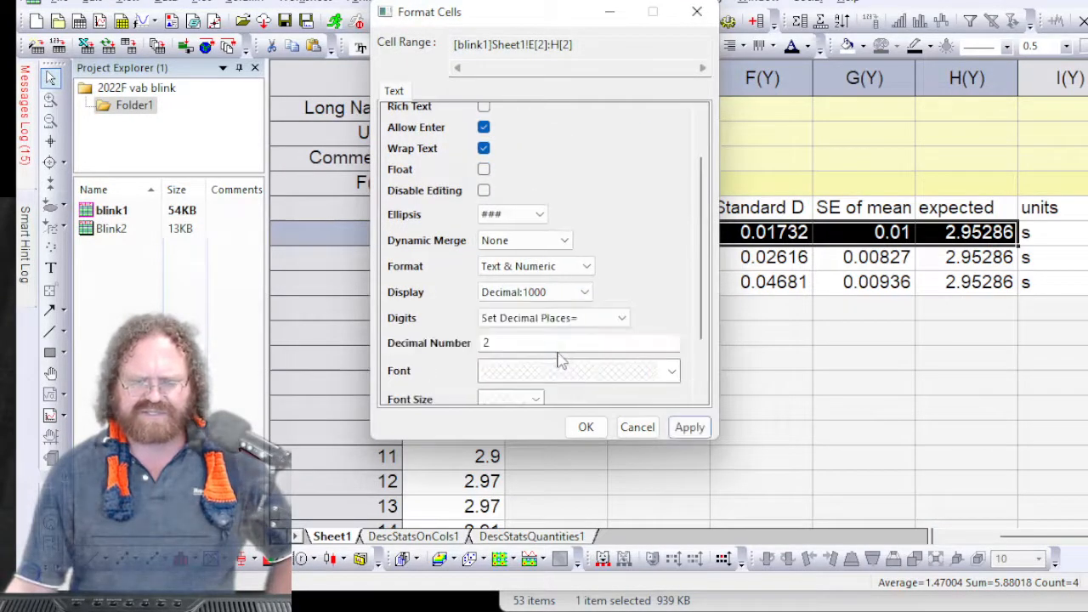
click(556, 345)
text(3)
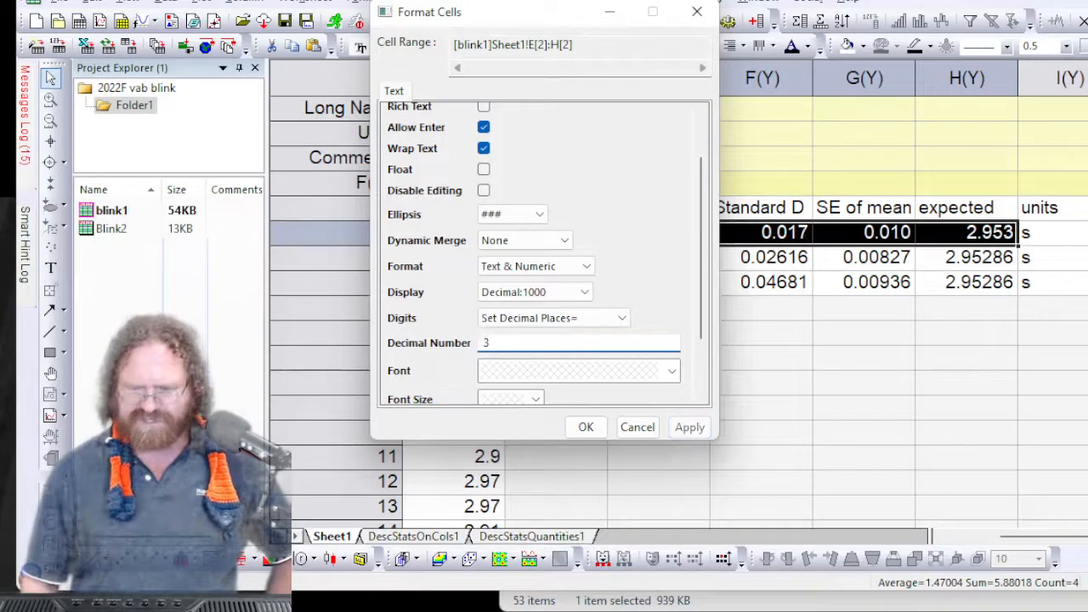
click(589, 433)
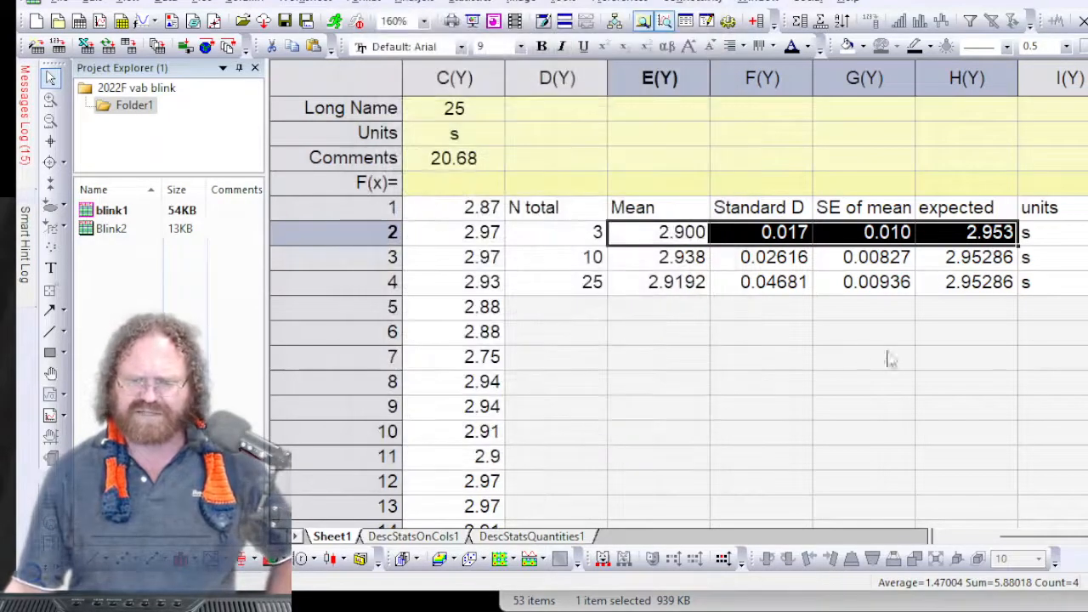
click(888, 359)
click(888, 233)
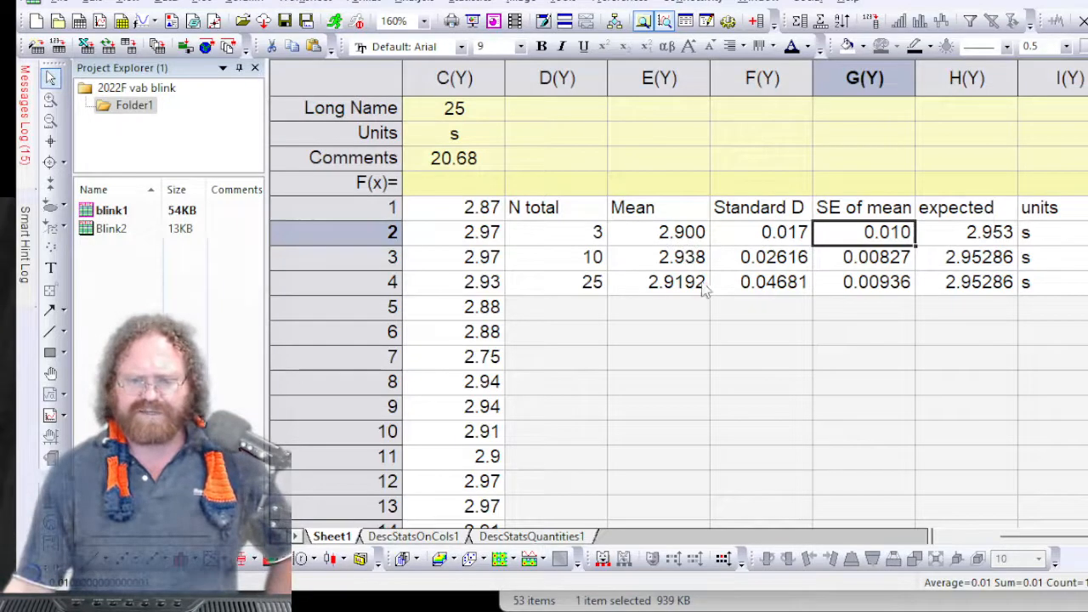
drag(698, 257, 975, 259)
right_click(976, 260)
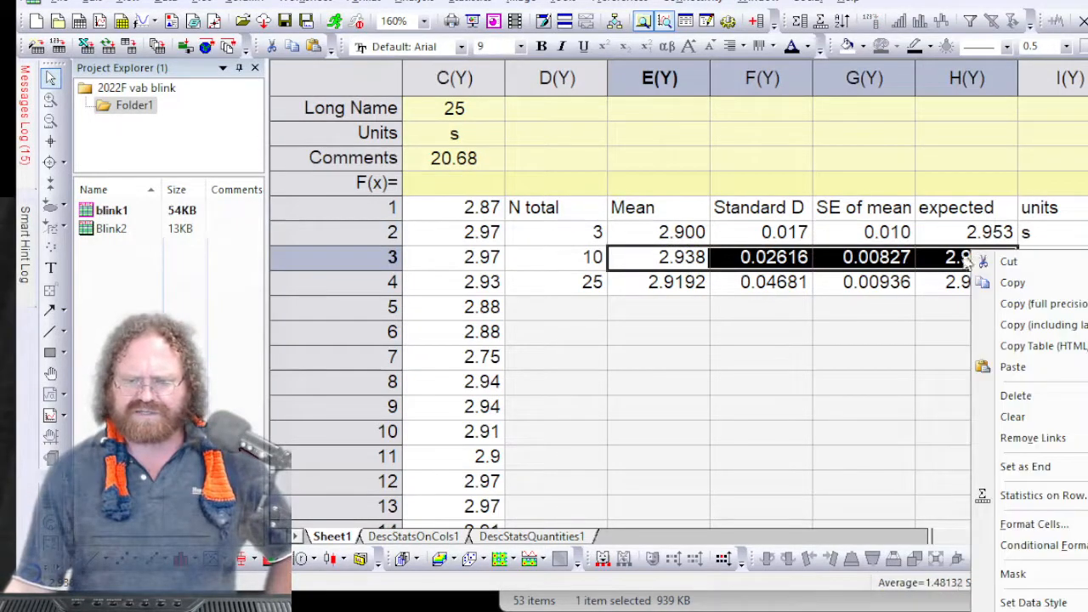
click(886, 333)
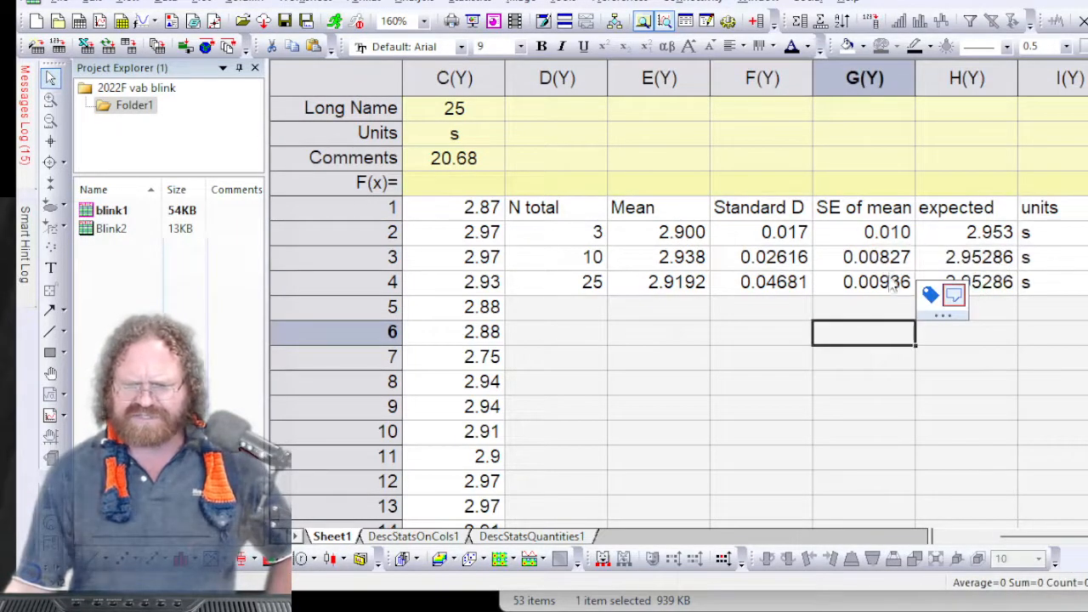
Format cells E3:H4, holding the 10 and 25 sample statistics and expected values, to show 3 decimal places
drag(646, 263, 951, 284)
right_click(950, 284)
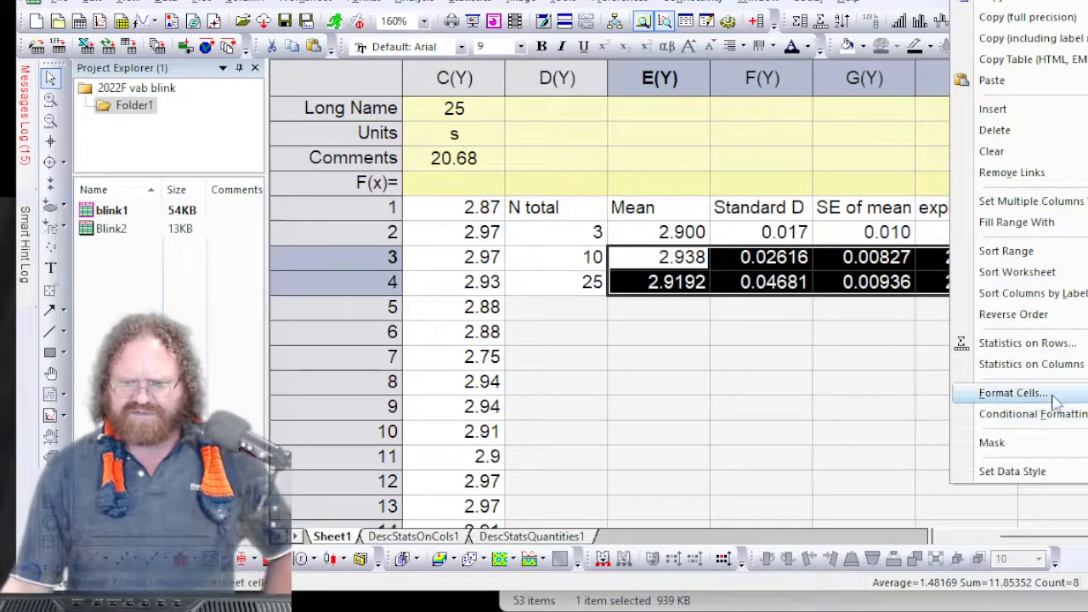
click(1013, 392)
scroll(544, 321, down, 2)
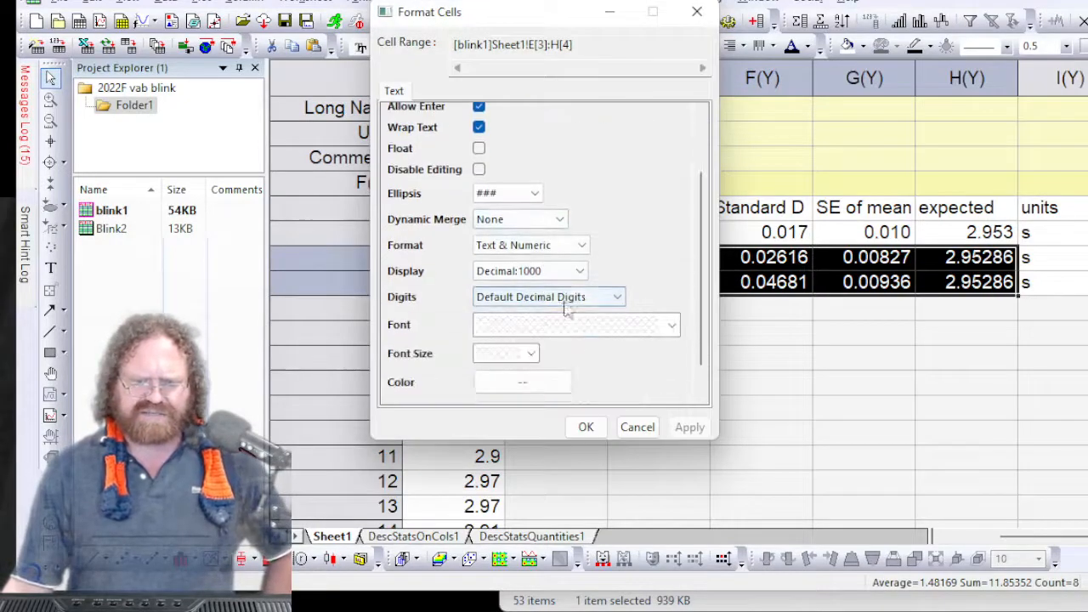
click(574, 299)
click(535, 326)
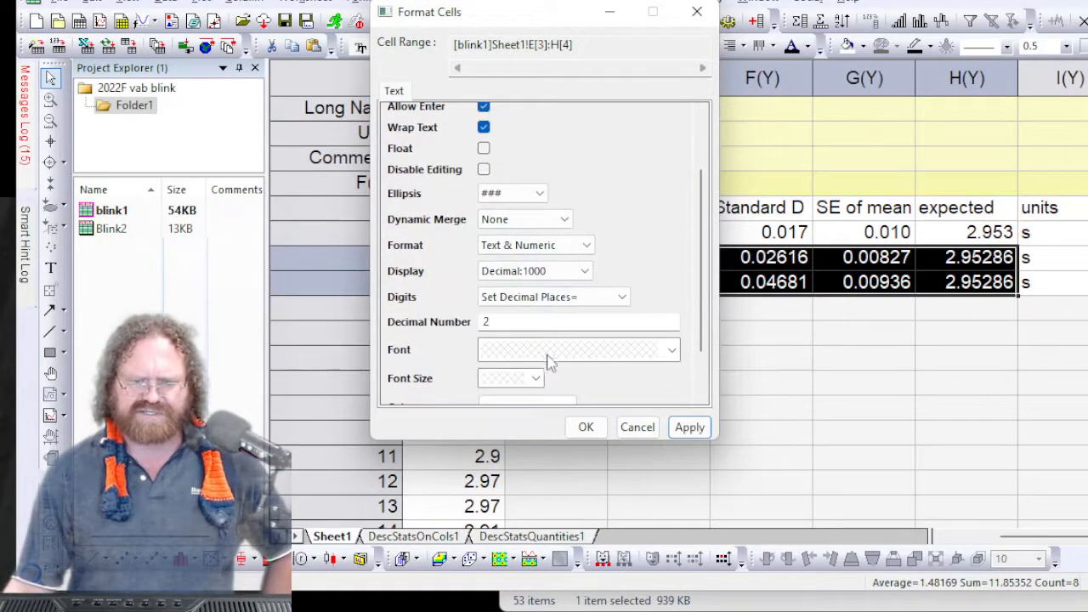
click(540, 325)
text(3)
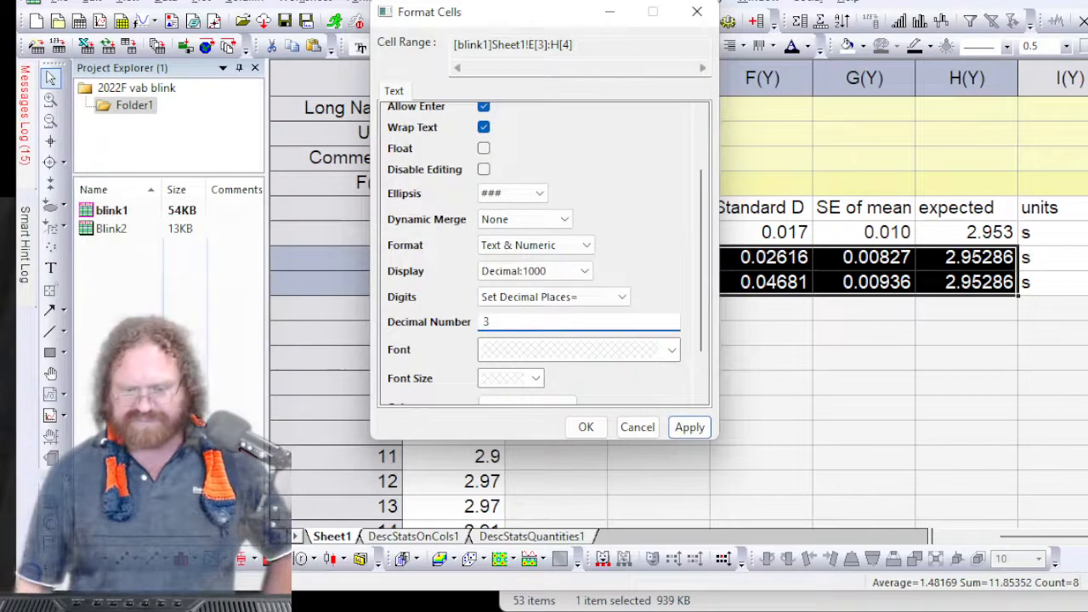
click(689, 426)
click(586, 426)
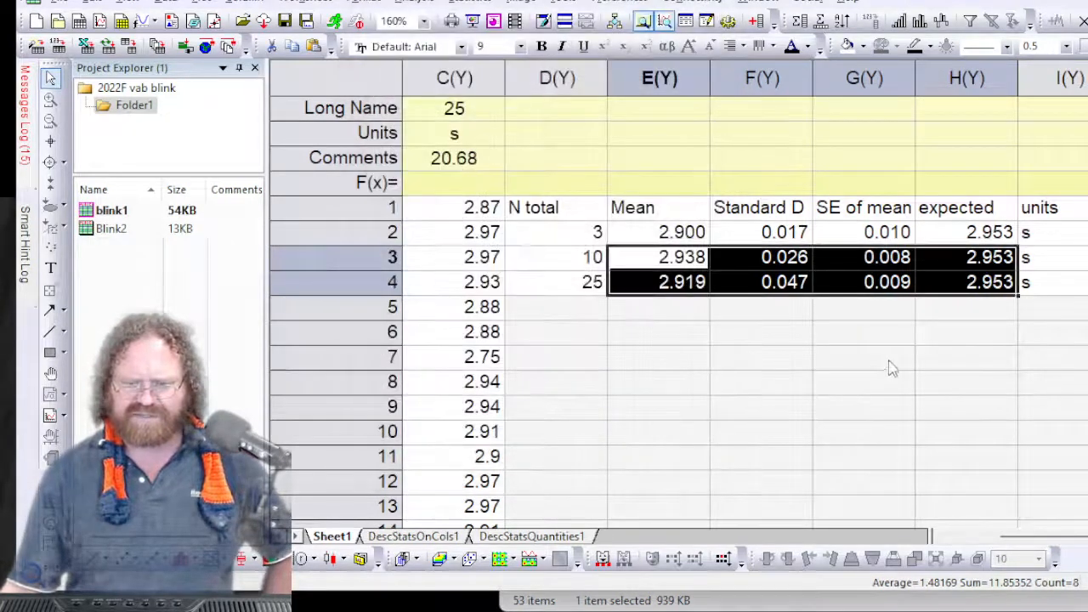
click(889, 361)
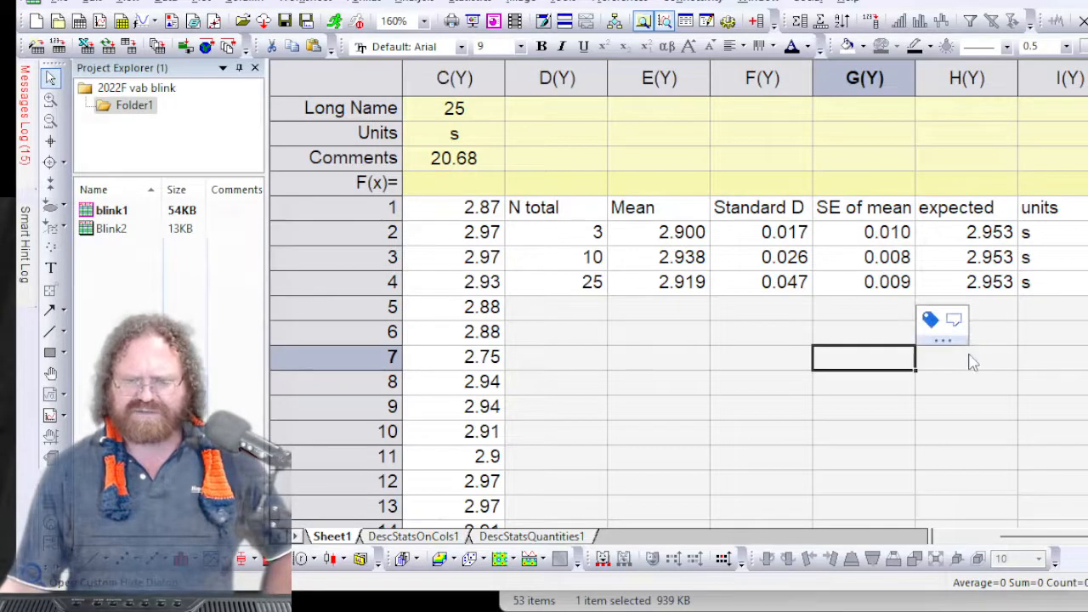
click(1087, 232)
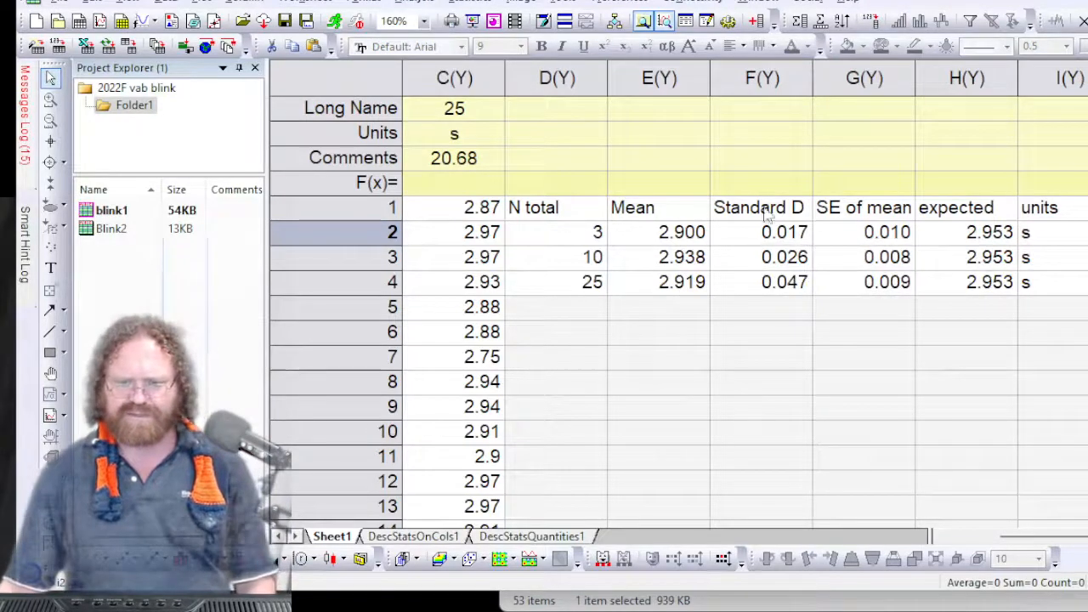
double_click(671, 230)
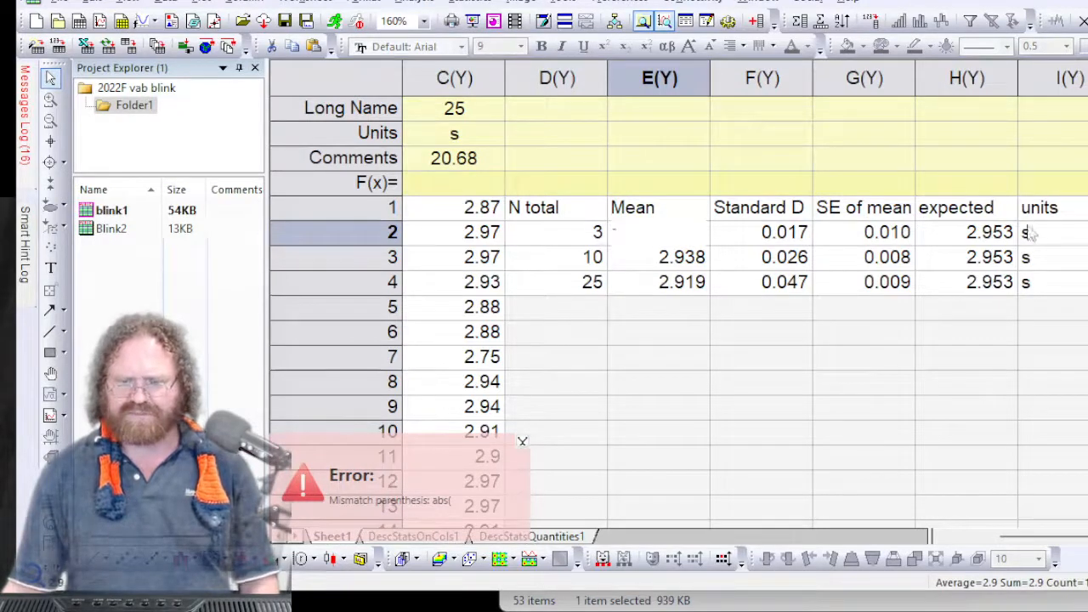
key(Escape)
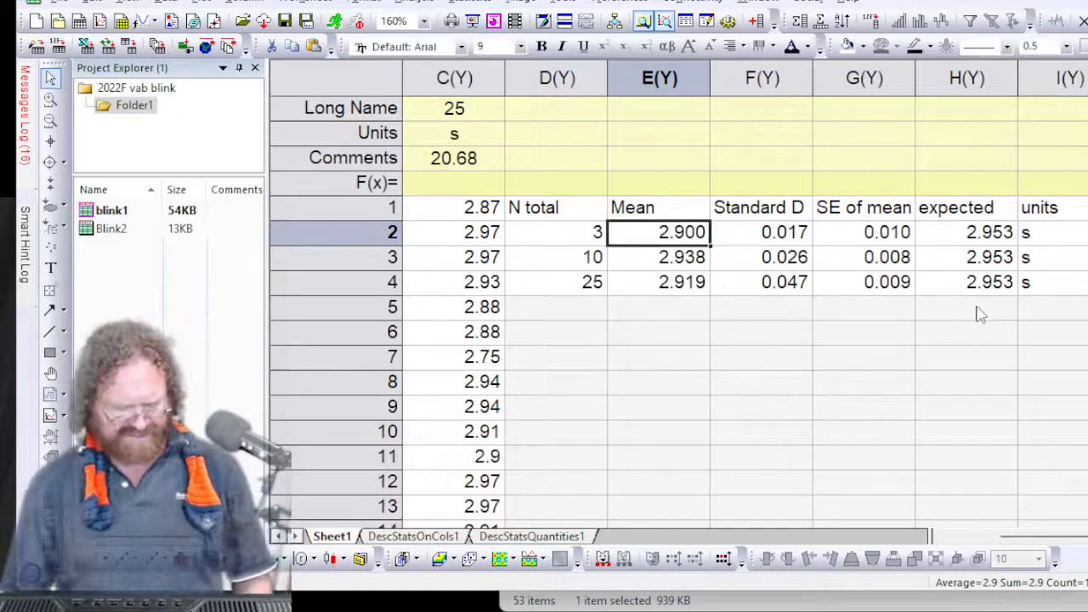
Compute the zscore in J2 as abs(E2-H2) divided by the SE of mean and fill it down to row 4
click(977, 312)
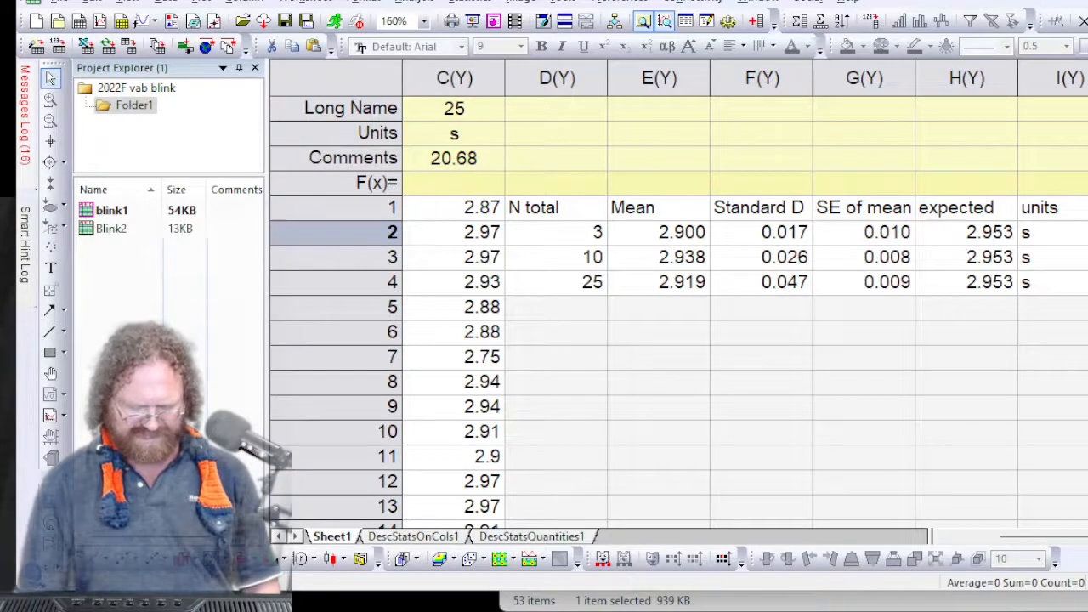
click(340, 257)
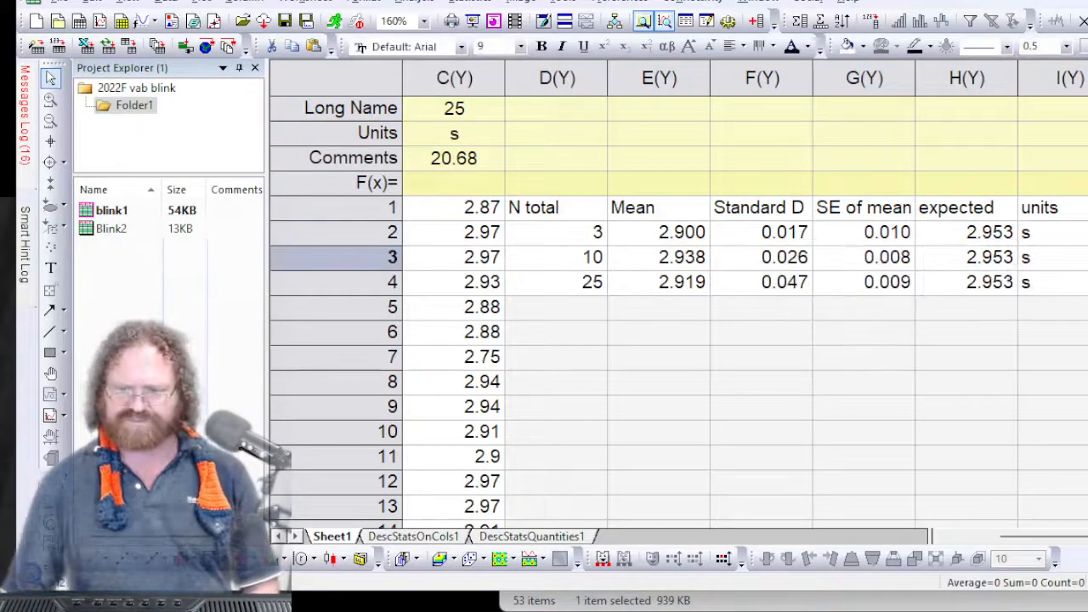
click(340, 232)
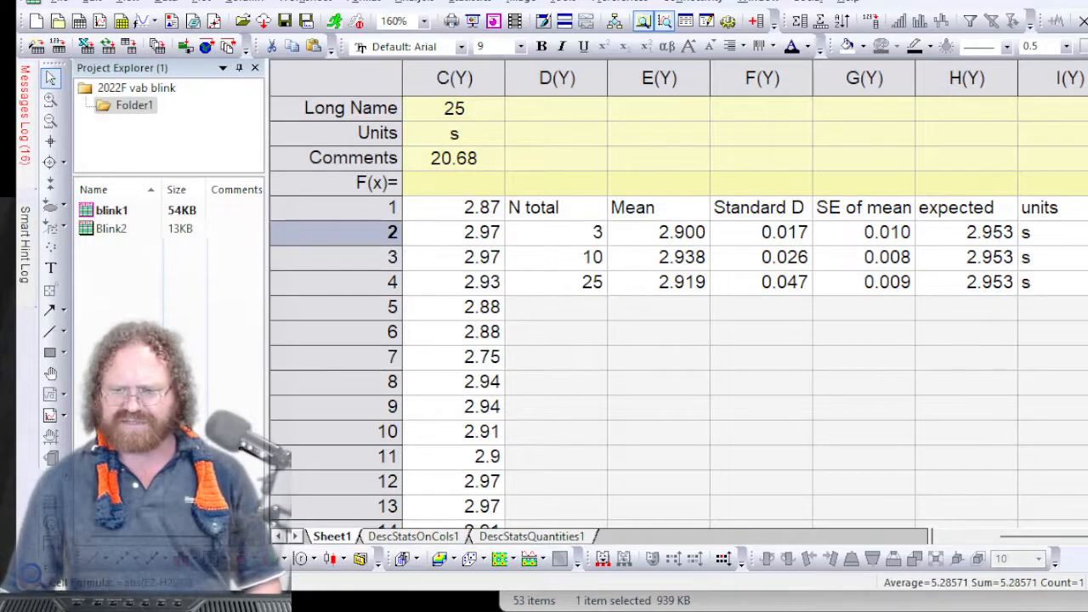
key(shift+Down)
key(shift+Down)
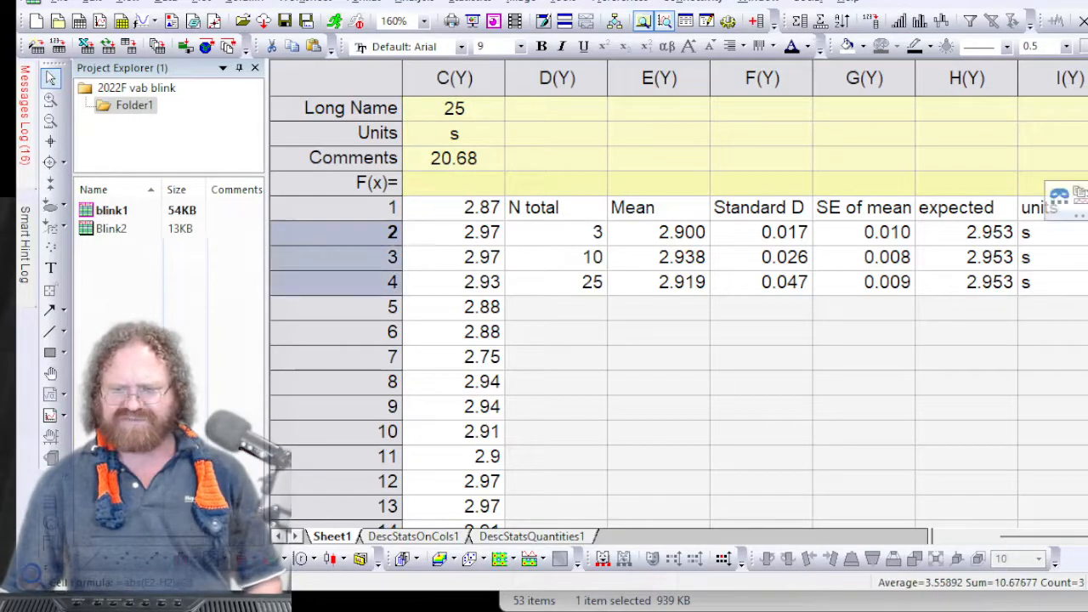
Format the zscore cells J2:J4 to show 2 decimal places
right_click(986, 257)
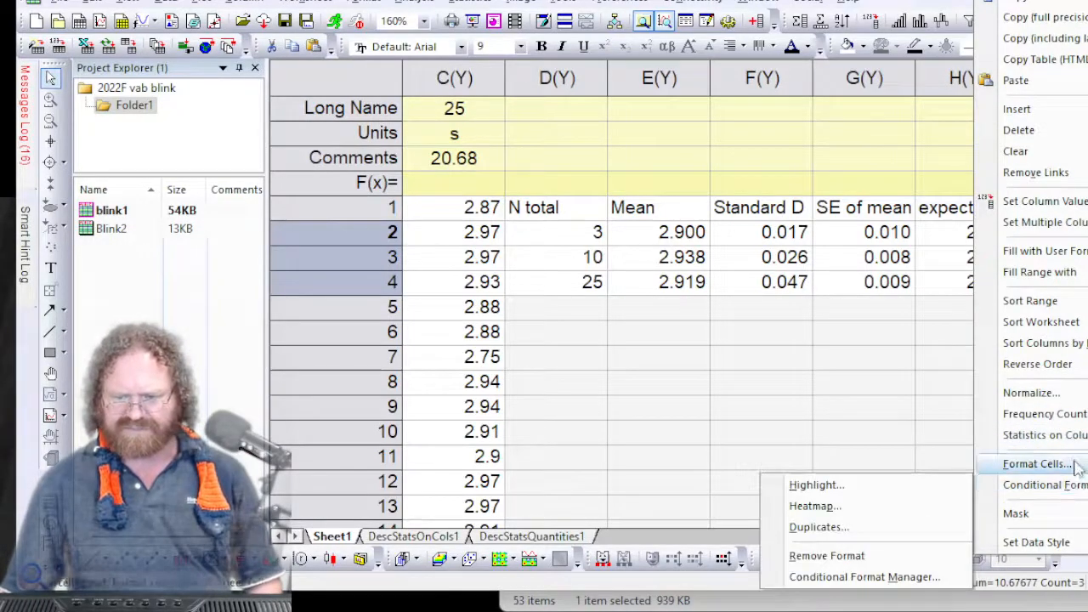
click(1039, 459)
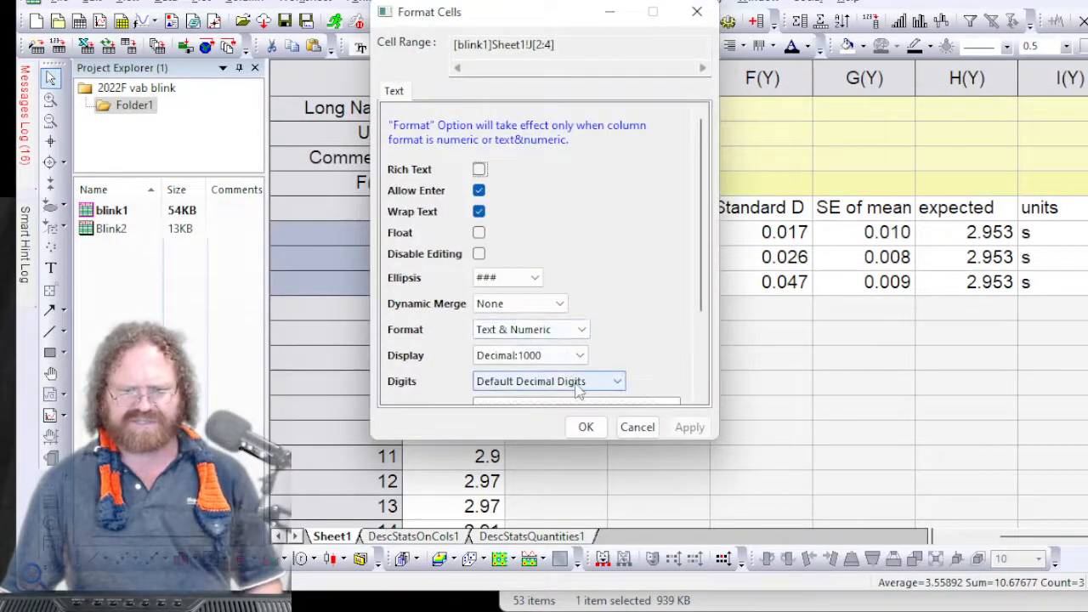
click(575, 381)
click(544, 411)
scroll(661, 306, down, 2)
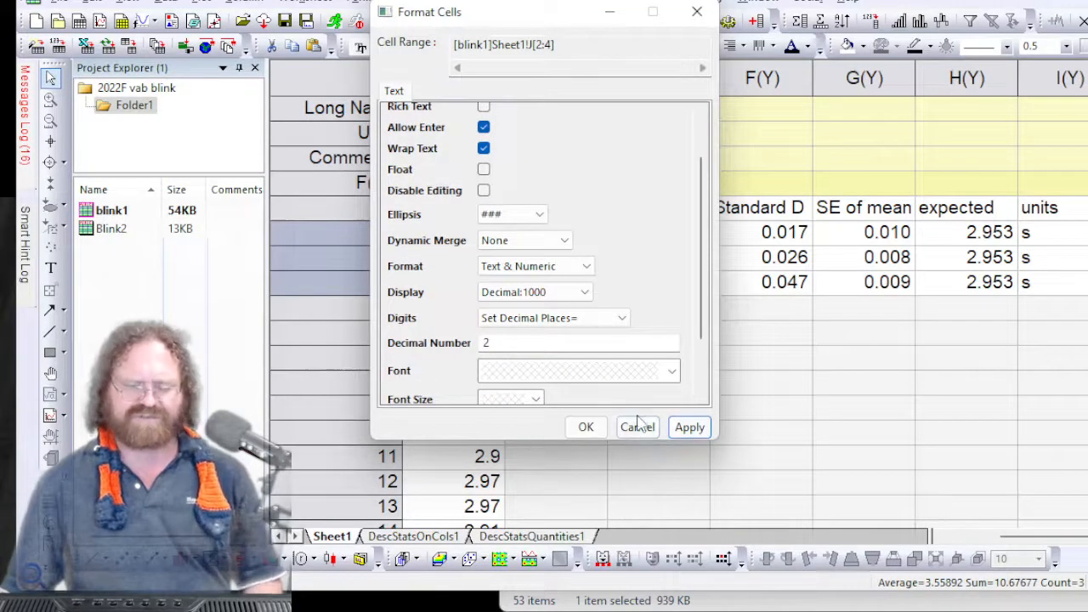
click(689, 427)
click(585, 427)
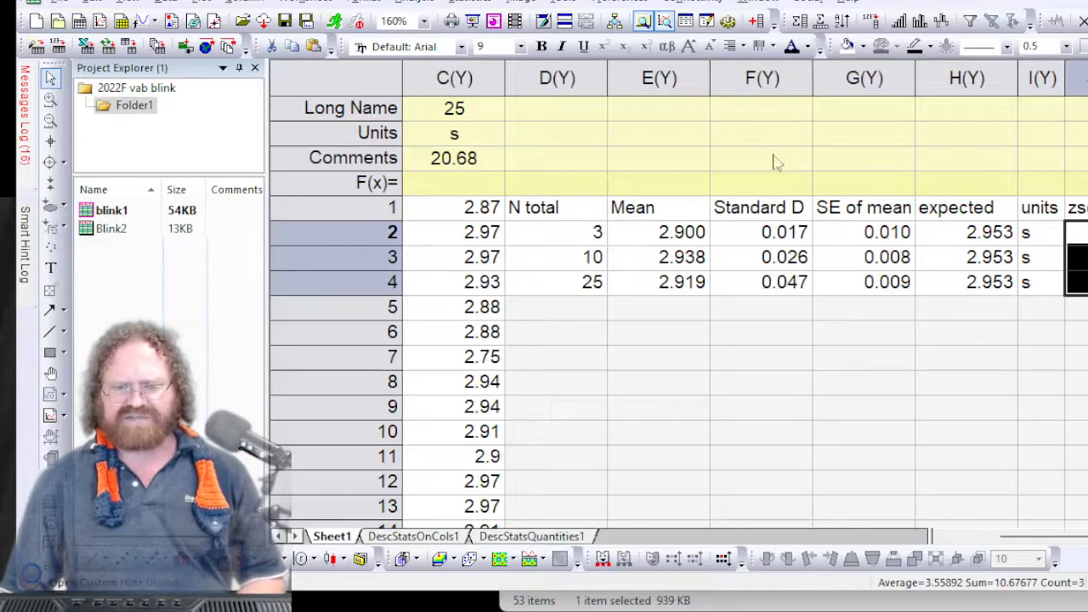
Autofit the widths of the Mean column E and the N total column D
double_click(713, 74)
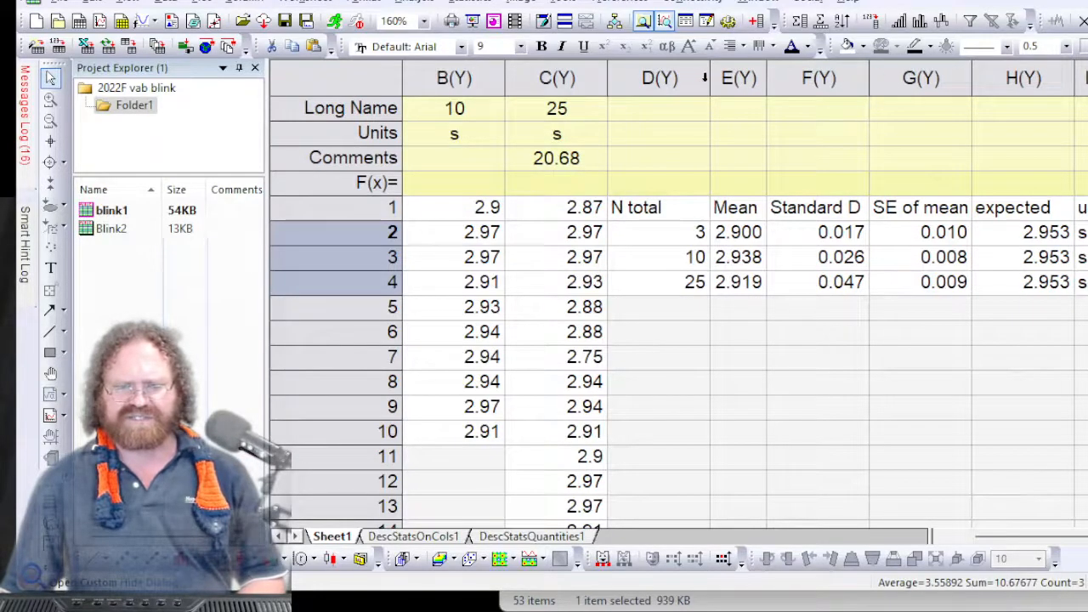
double_click(709, 77)
click(938, 456)
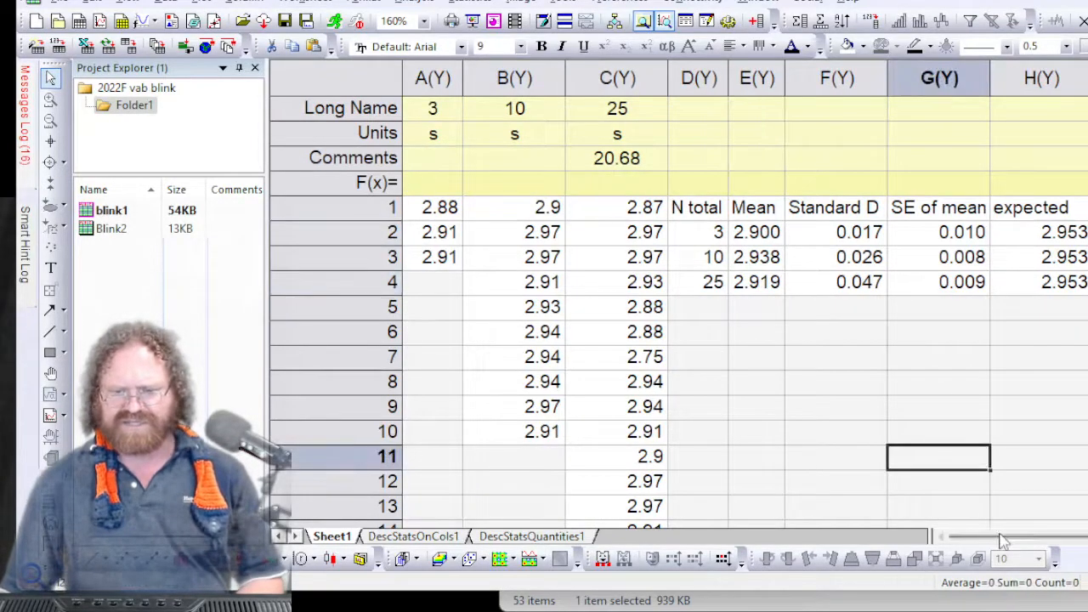
Examine the zscore of each sample size against its mean, standard deviation, SE of mean and expected value in the summary table
click(849, 235)
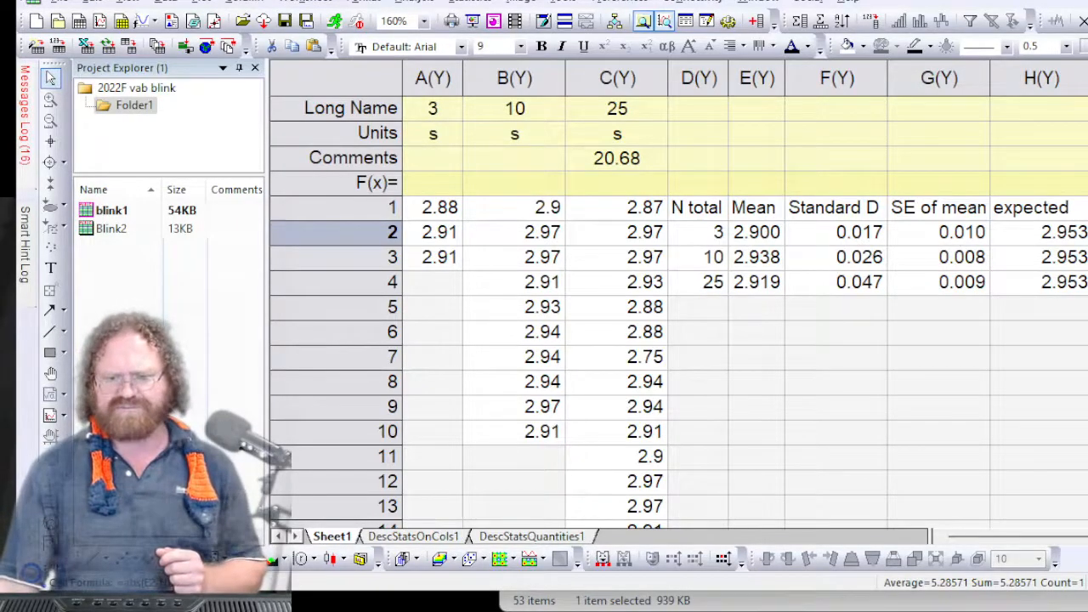
click(867, 269)
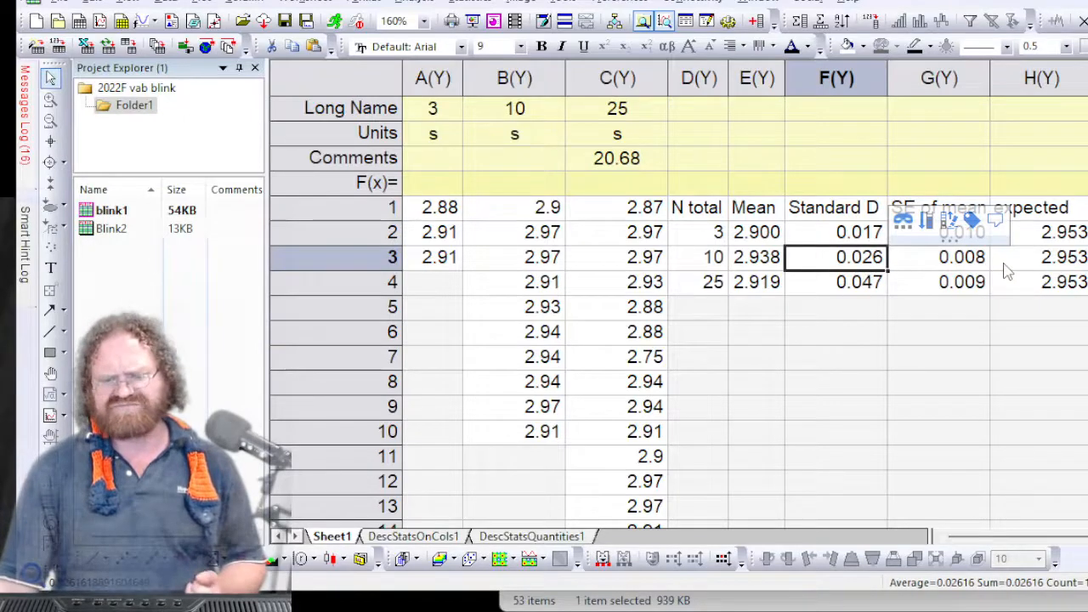
click(977, 267)
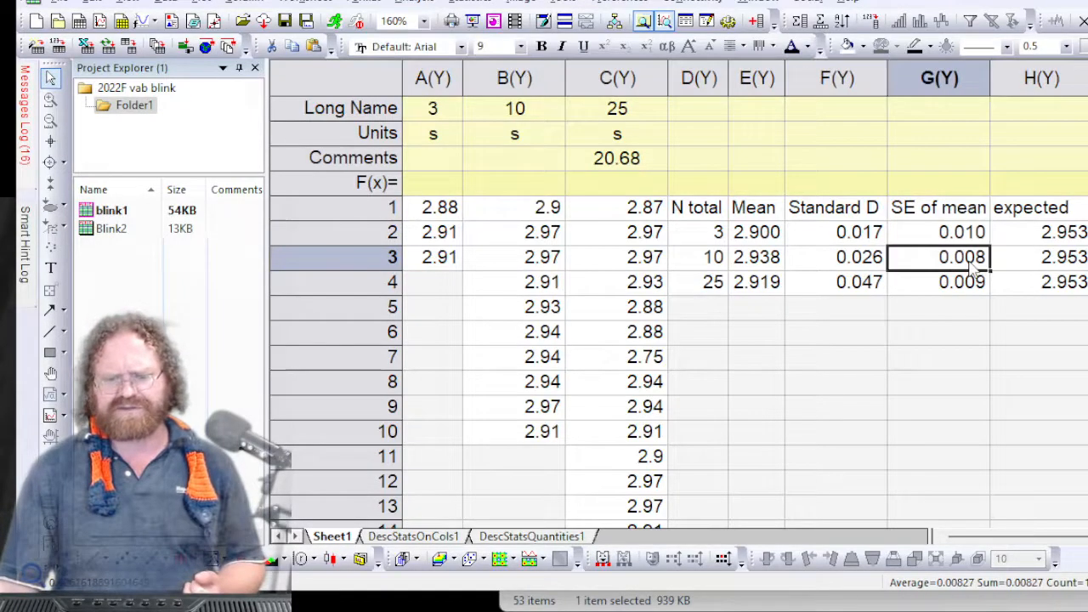
click(1069, 262)
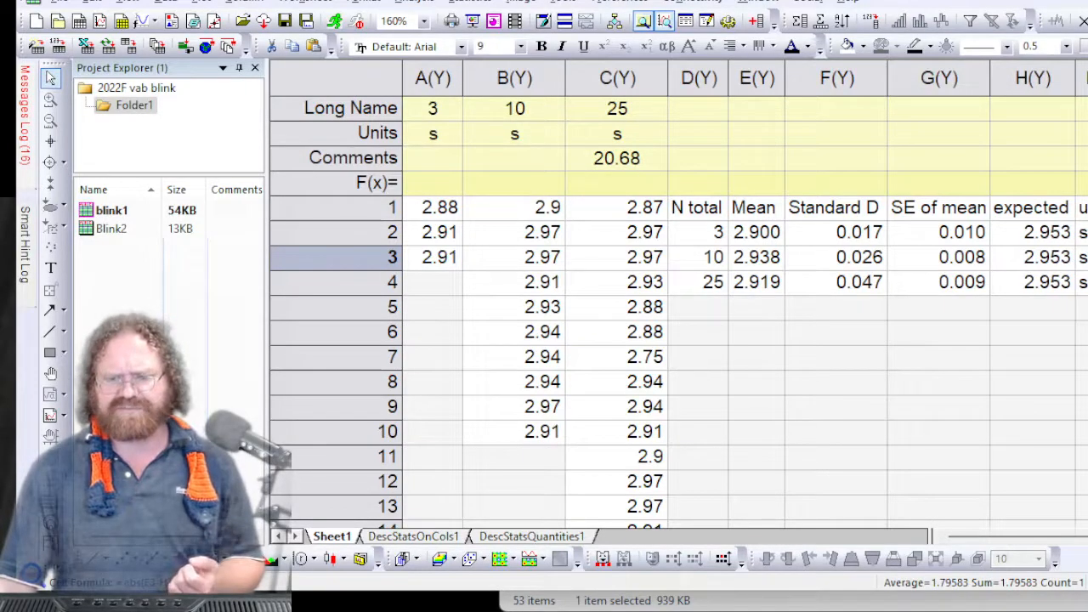
click(340, 281)
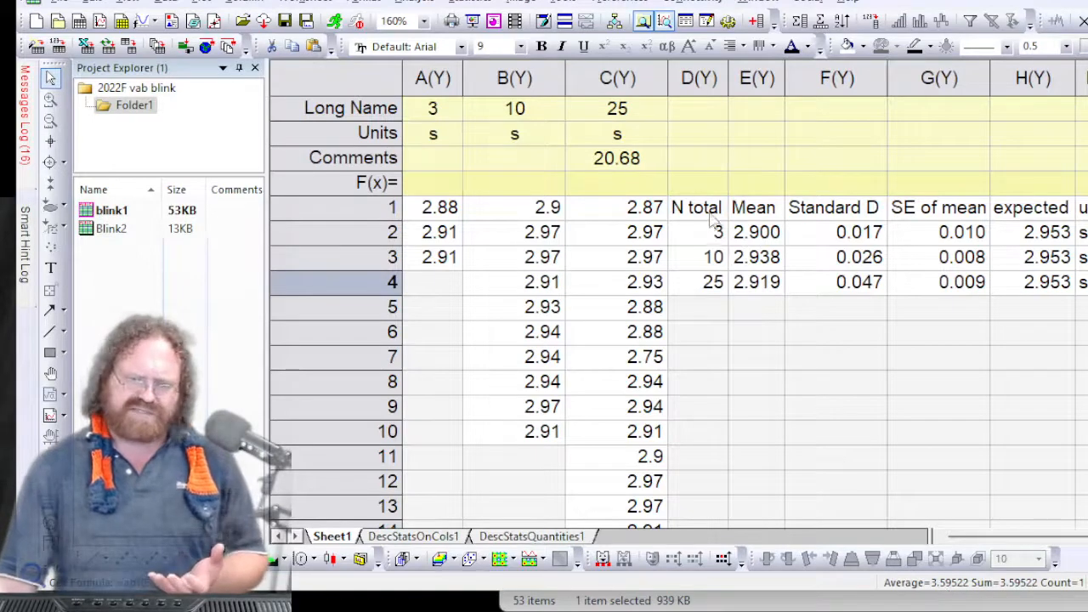
drag(708, 212, 1075, 282)
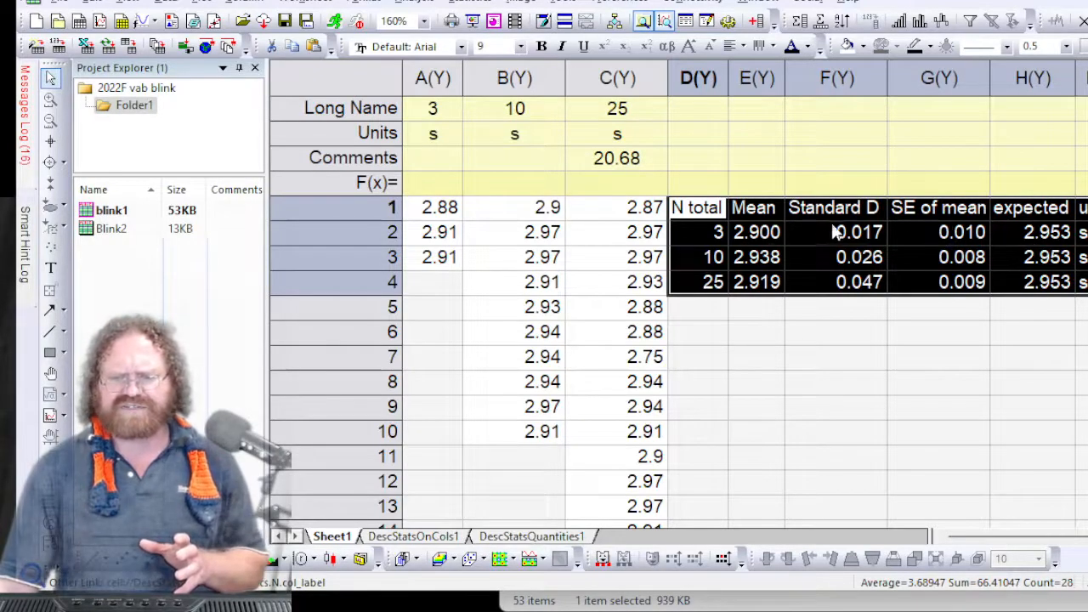
Capture the summary table from N total through zscore, rows 1 to 4, with Snipping Tool, and return to the worksheet
click(916, 368)
click(833, 153)
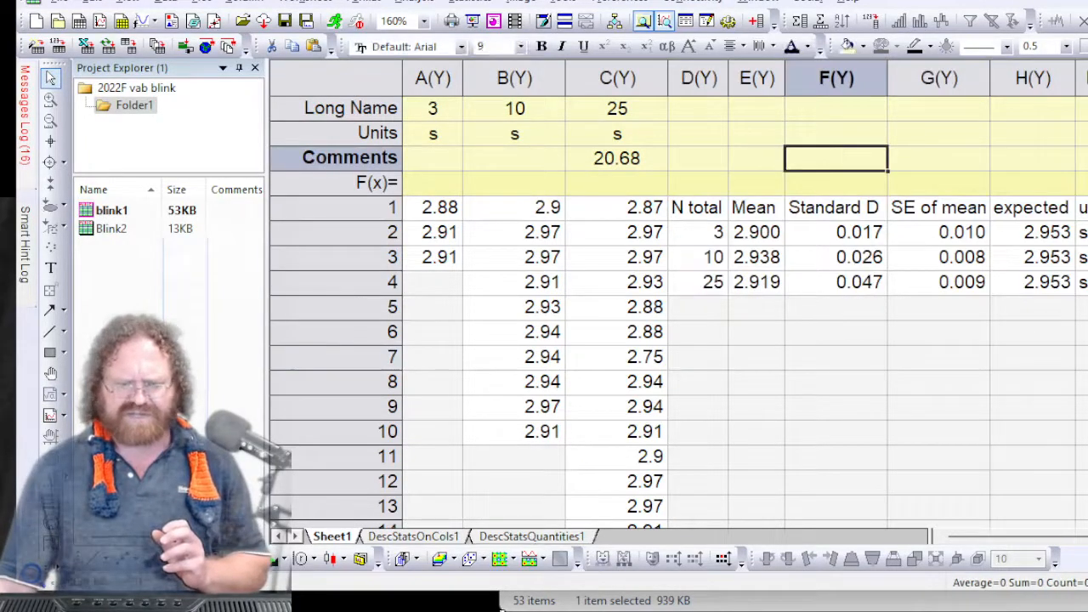
click(391, 608)
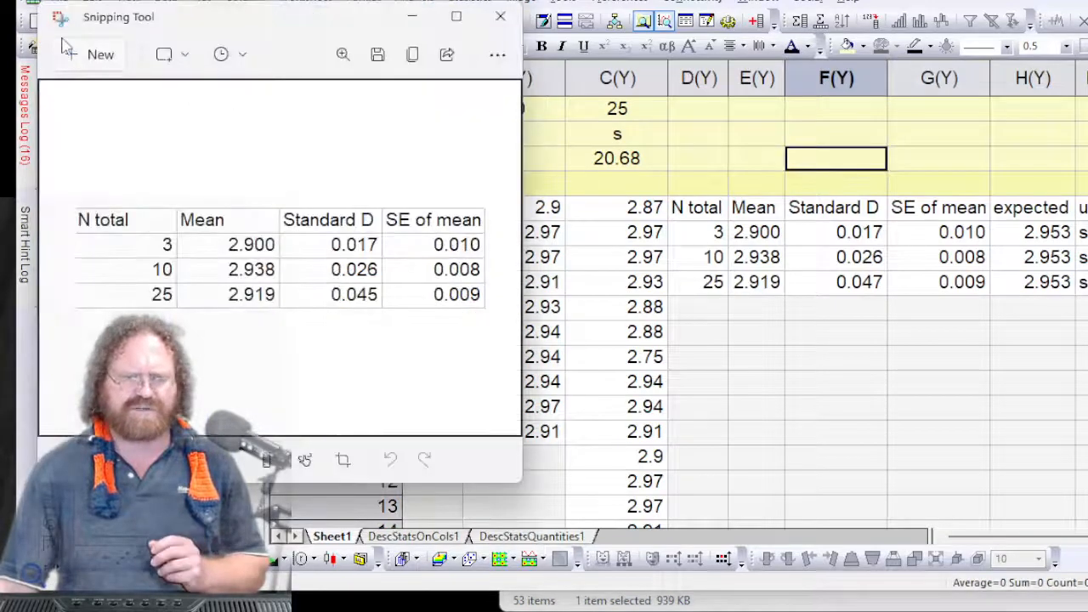
click(90, 56)
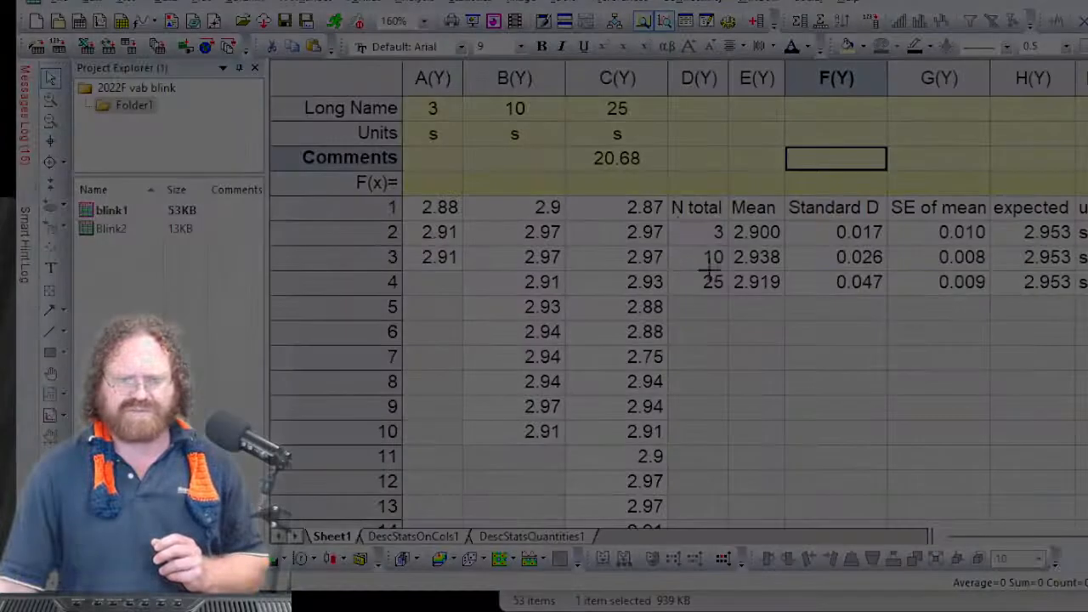
drag(671, 198, 1087, 295)
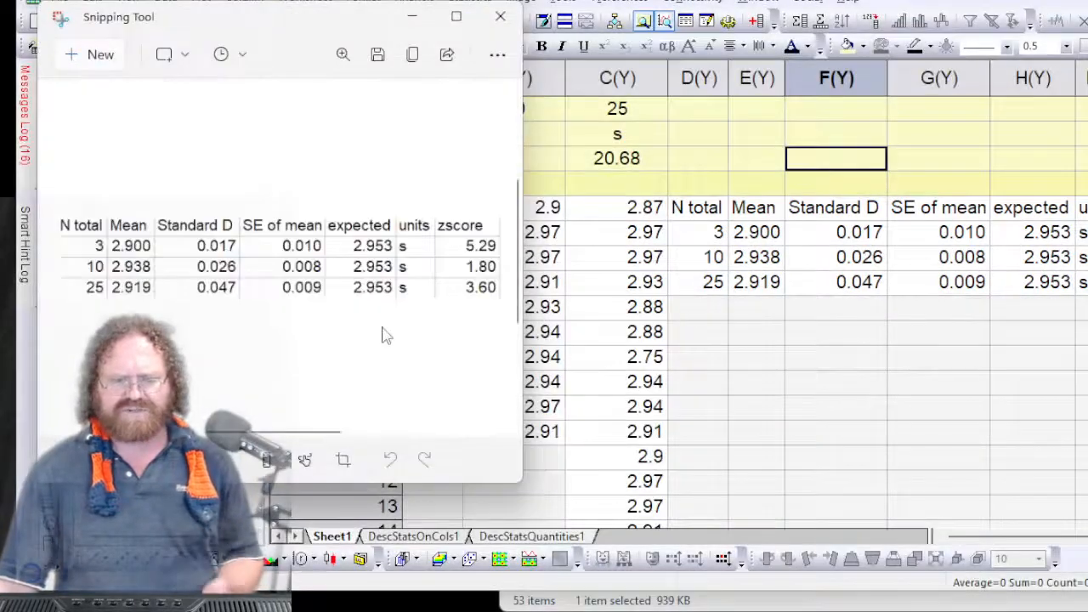
click(502, 19)
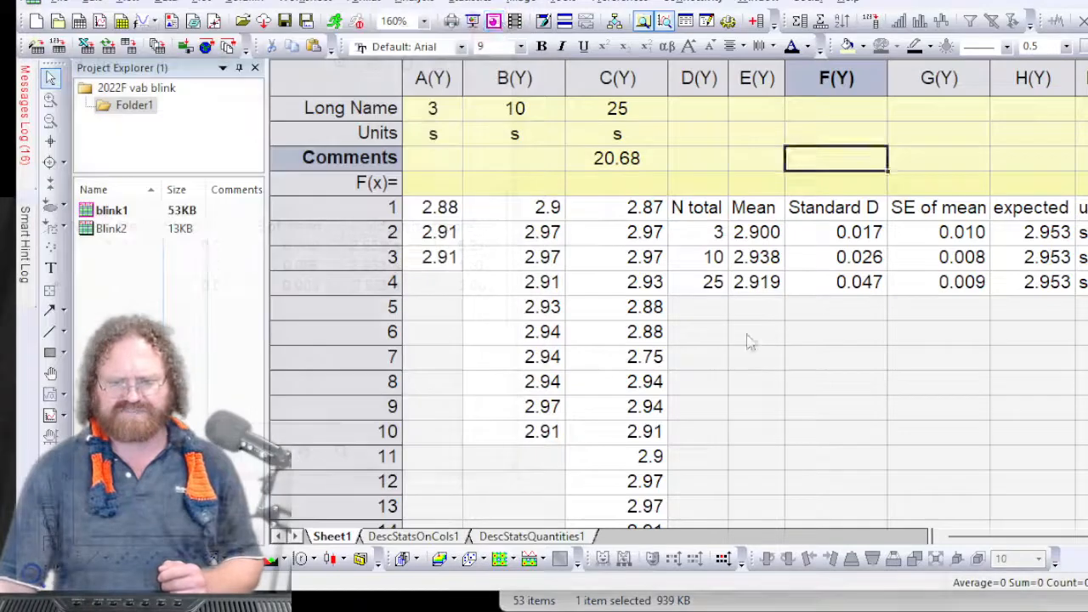
click(748, 339)
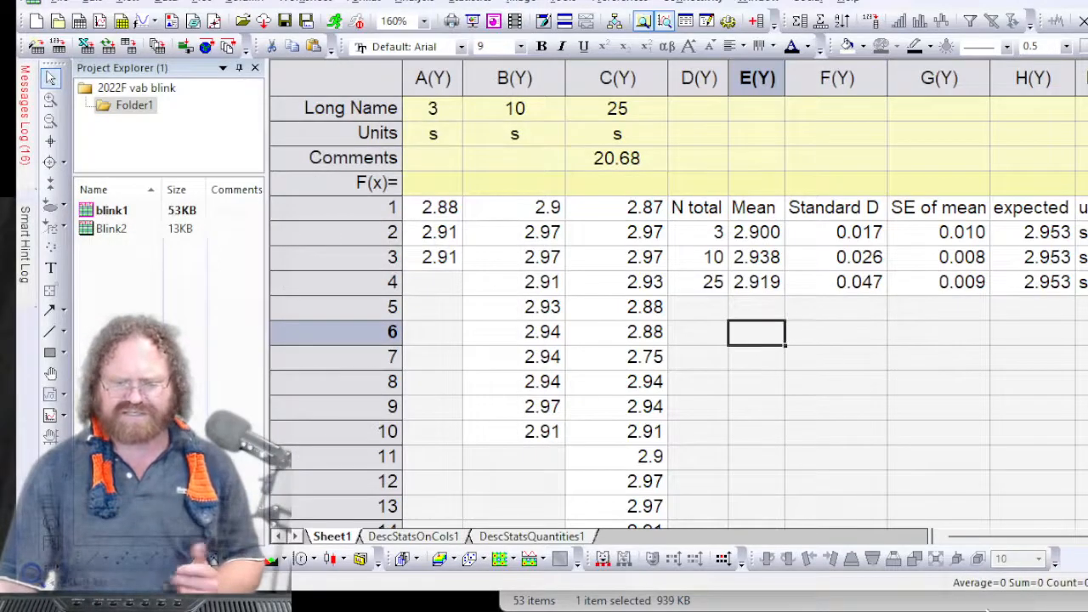
Switch to the Blinking Light for Measurement Uncertainty simulation and lower its slider to 4.86
mouse_move(1062, 610)
click(1081, 544)
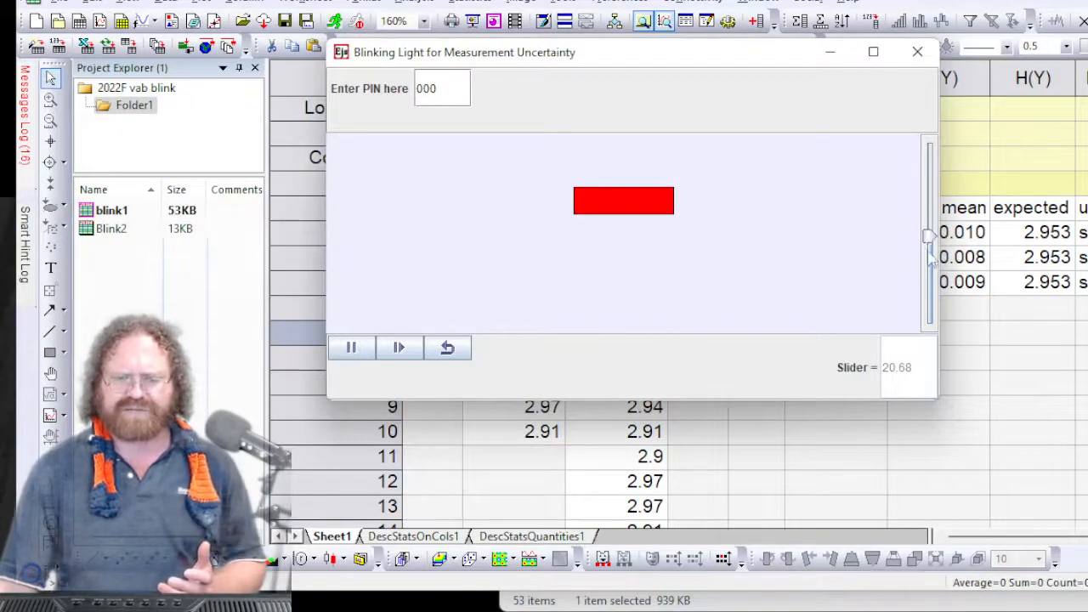
drag(930, 236, 931, 310)
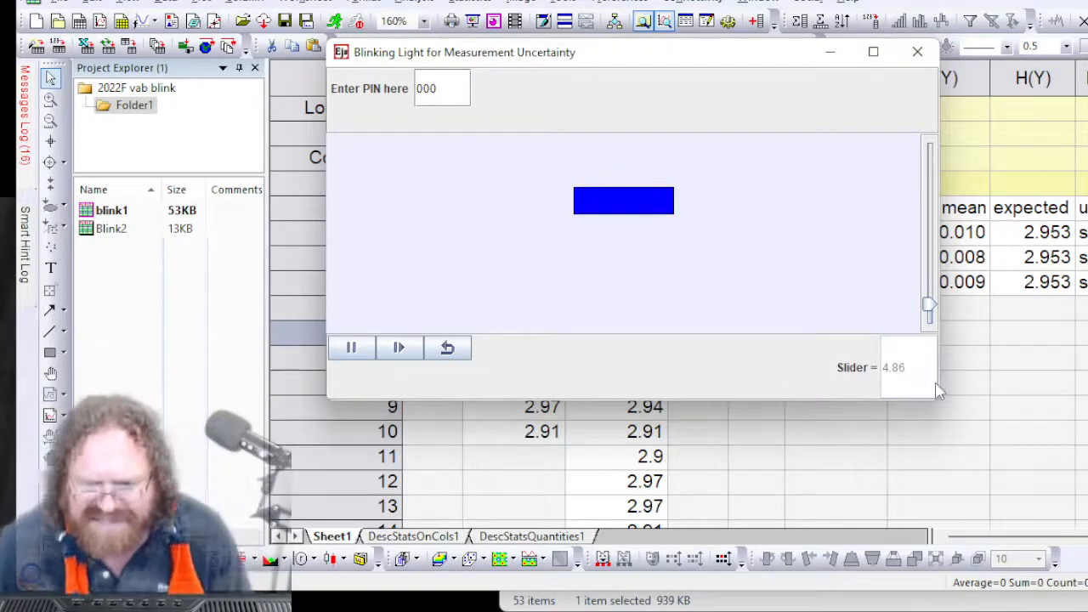
Open the Blink2 workbook in Origin and enter 4.86 as the slider and 0.69 as the period in row 1
click(994, 406)
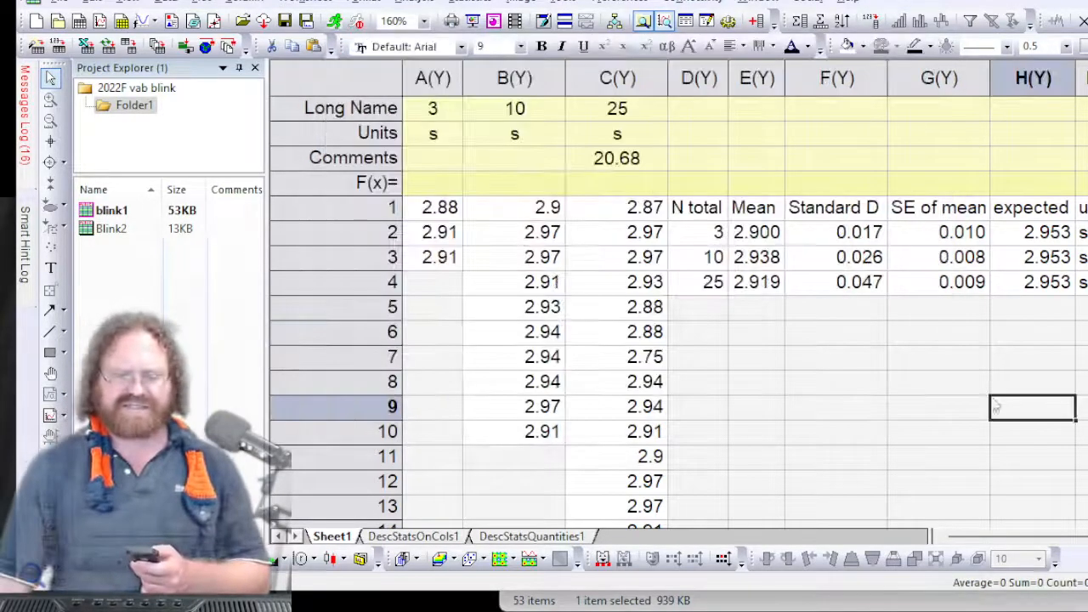
double_click(115, 238)
click(476, 192)
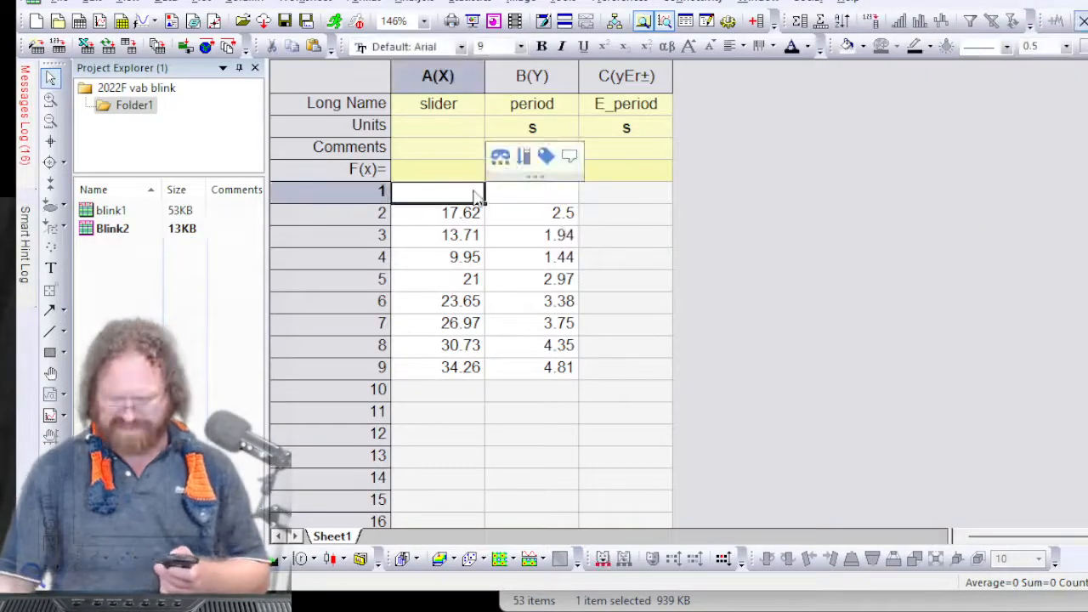
text(4.86)
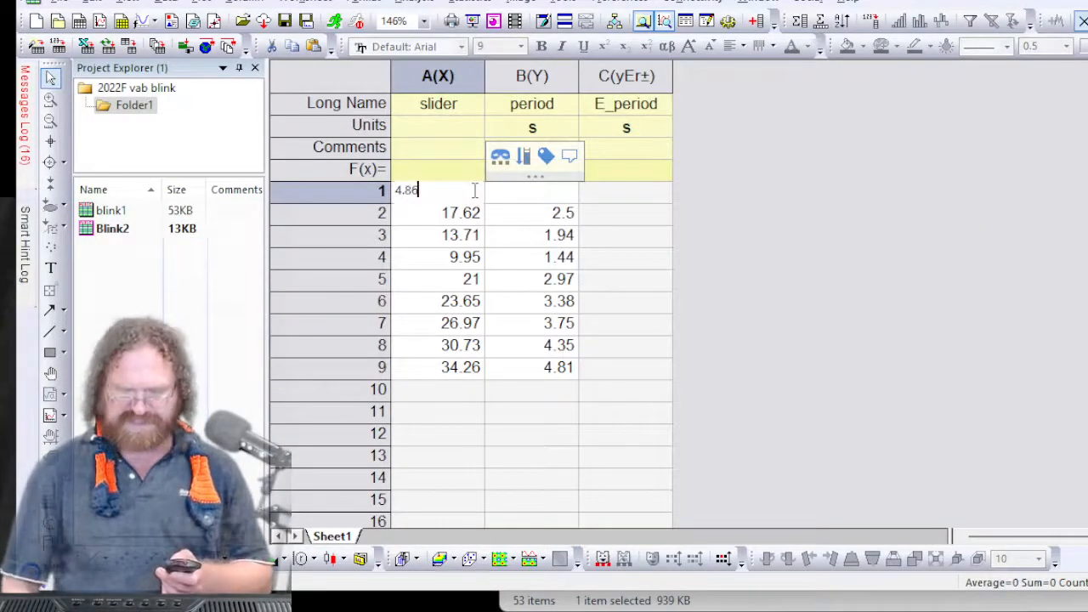
key(Tab)
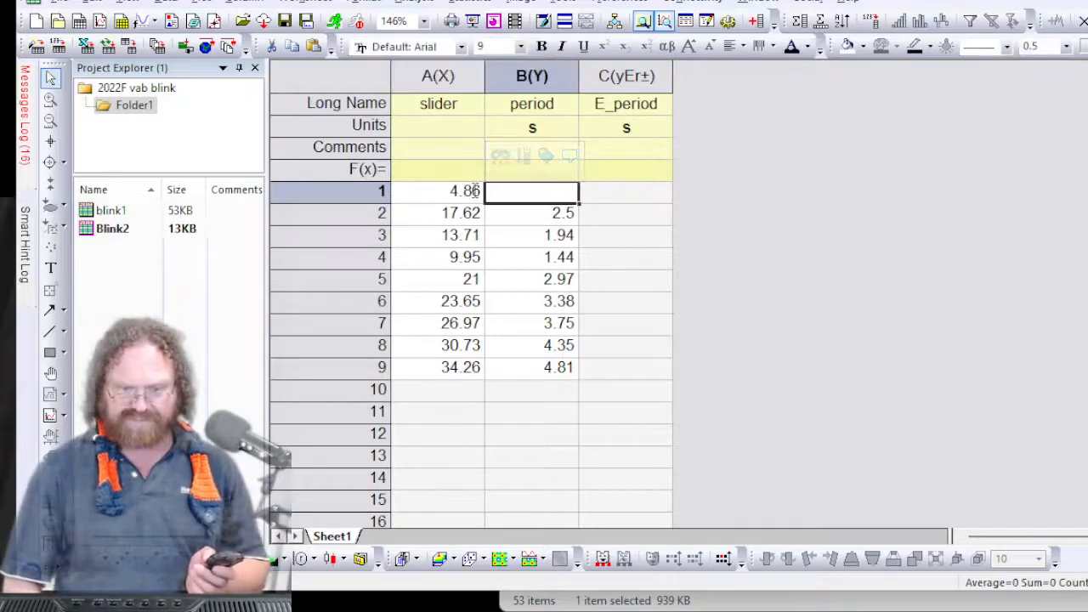
text(0.69)
key(Return)
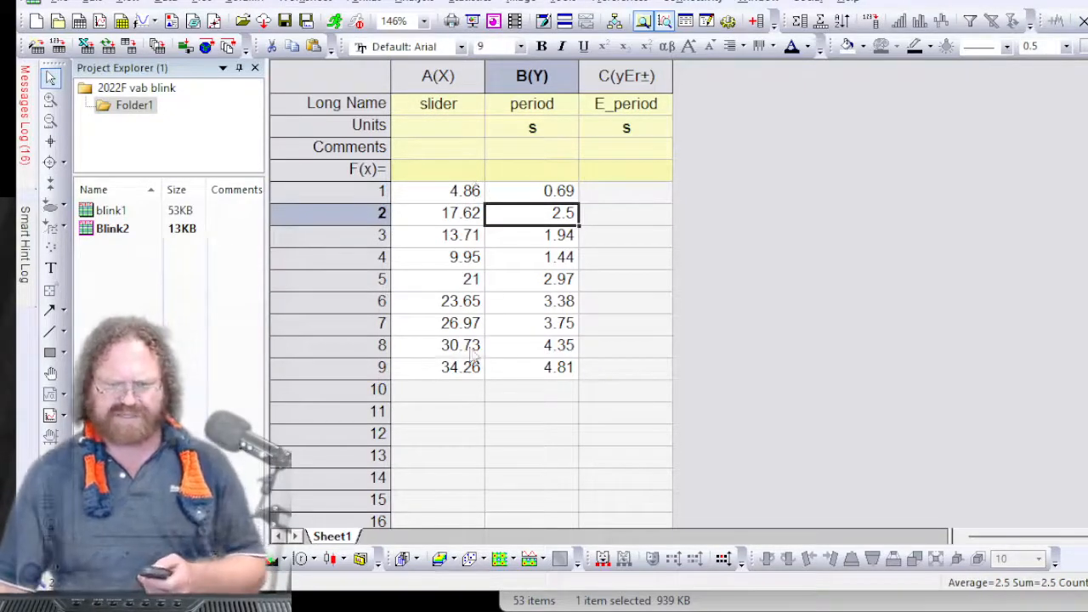
Switch back to the Blinking Light simulation and move its slider up towards its upper end
click(463, 397)
click(693, 605)
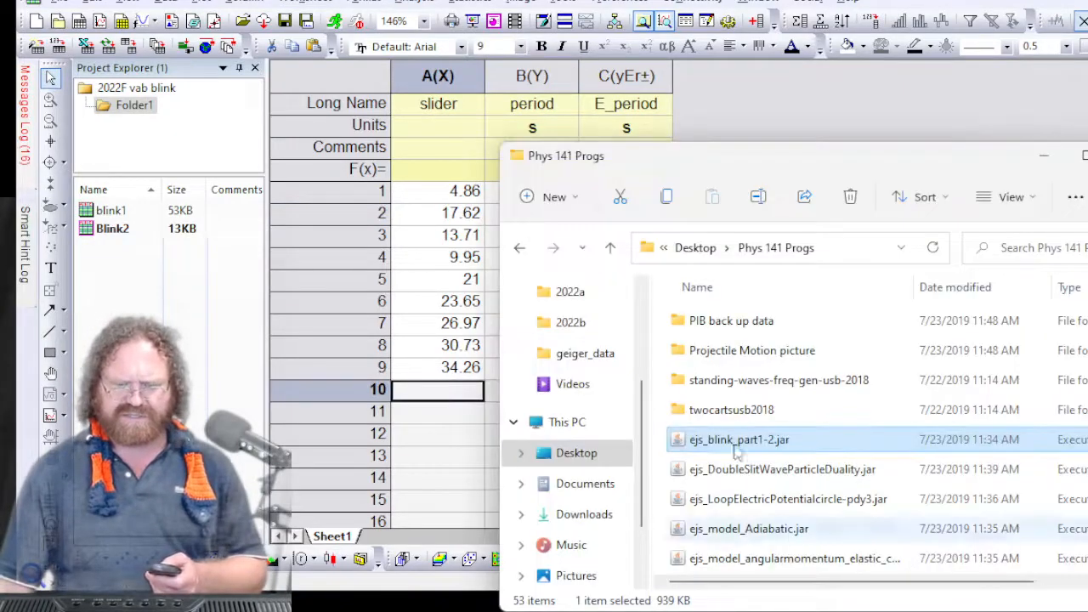
click(1050, 609)
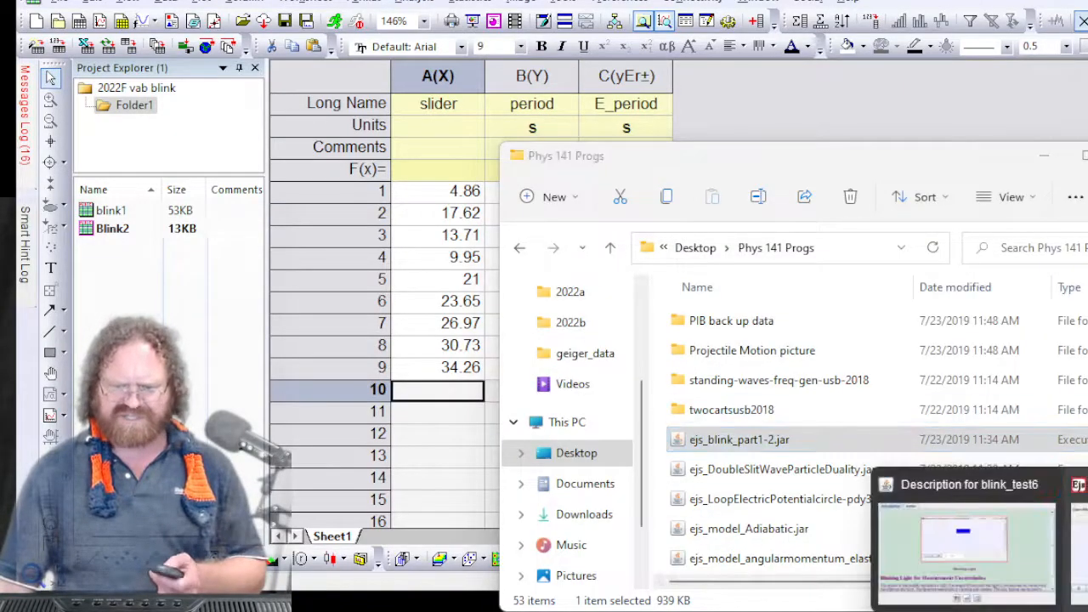
click(1084, 548)
drag(928, 304, 942, 113)
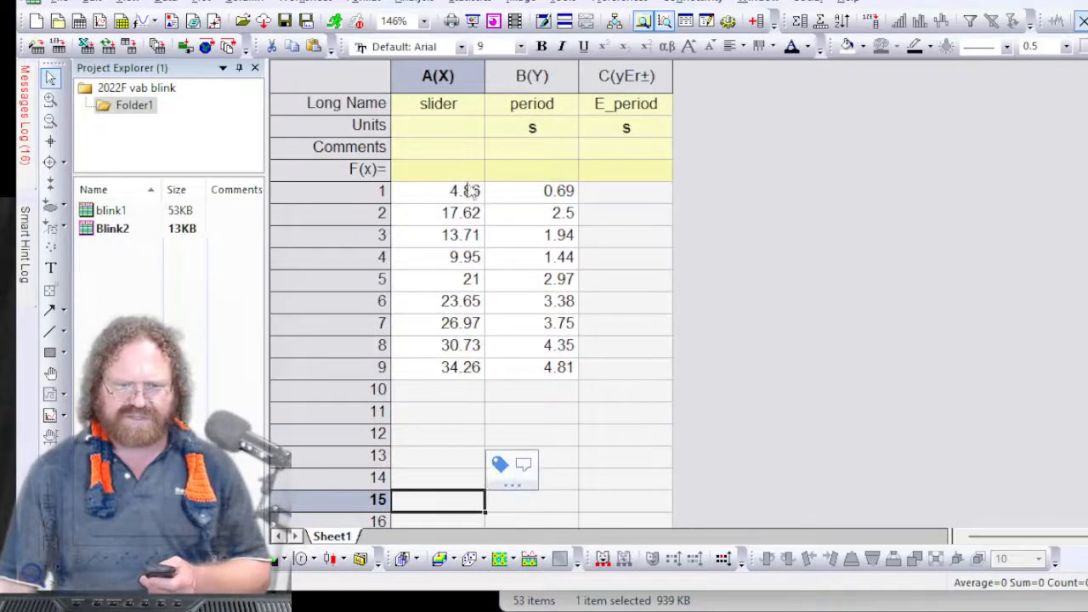
Enter 42 as the slider and 5.97 as the period in row 10 of the Blink2 worksheet
click(473, 394)
text(42)
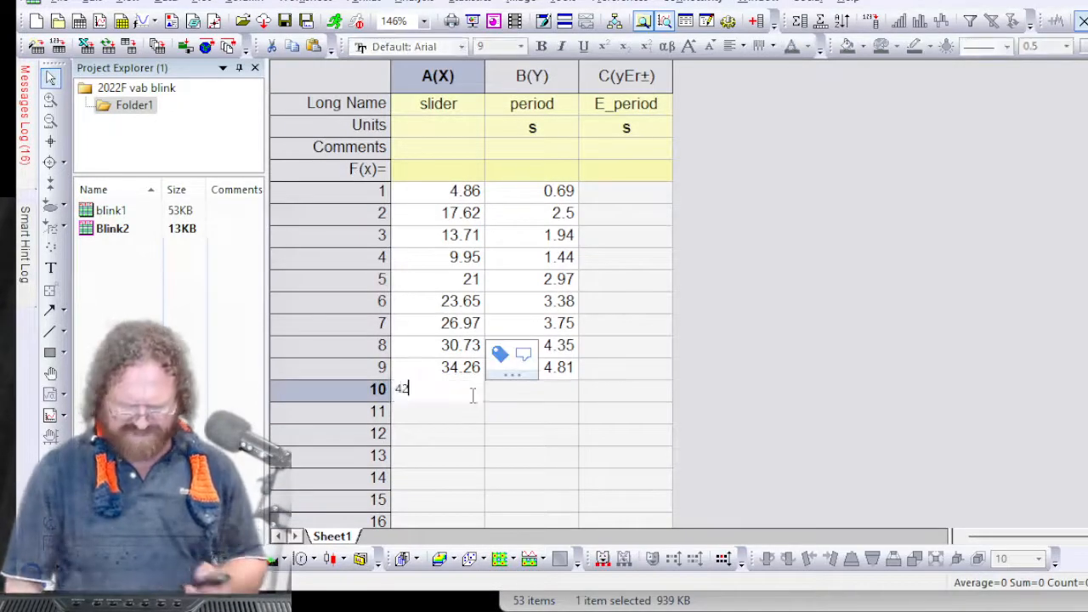
key(Tab)
text(5.97)
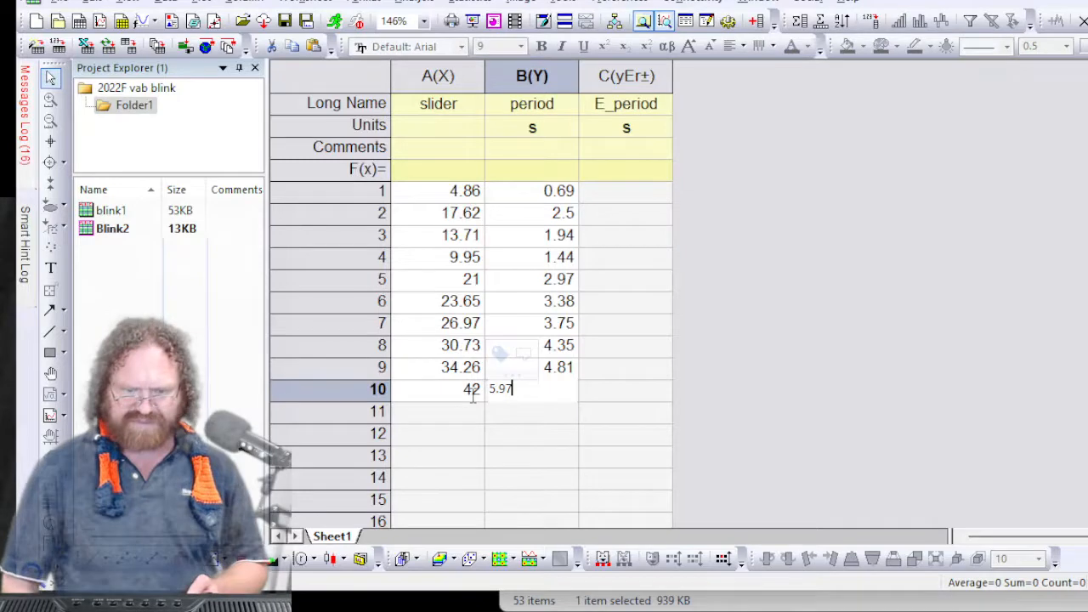
key(Return)
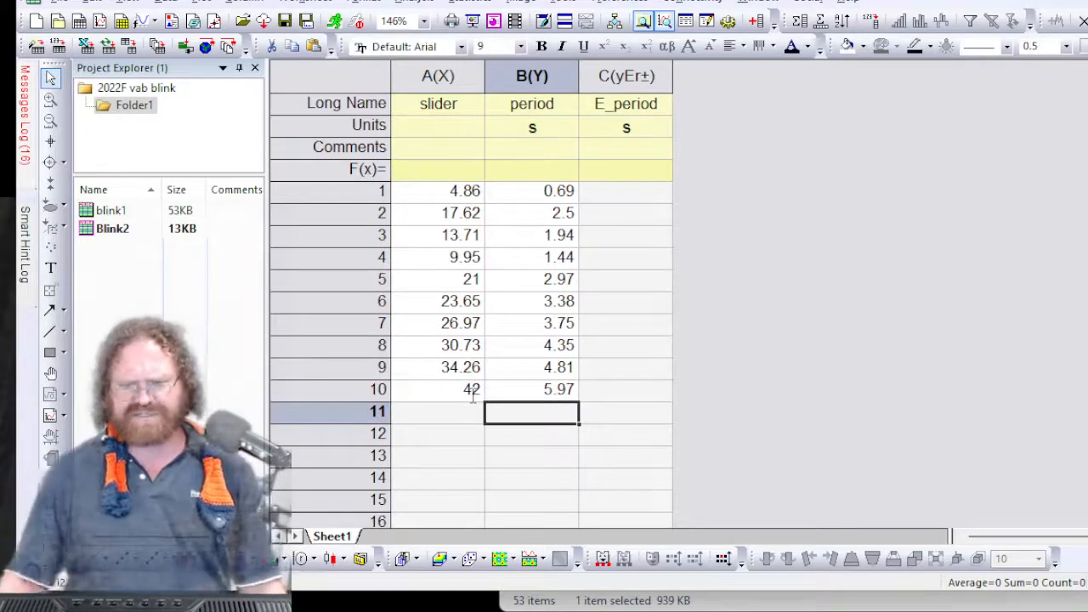
Consult the standard deviations in the blink1 workbook, return to Blink2 and fill the E_period column with the formula 0.26
click(631, 174)
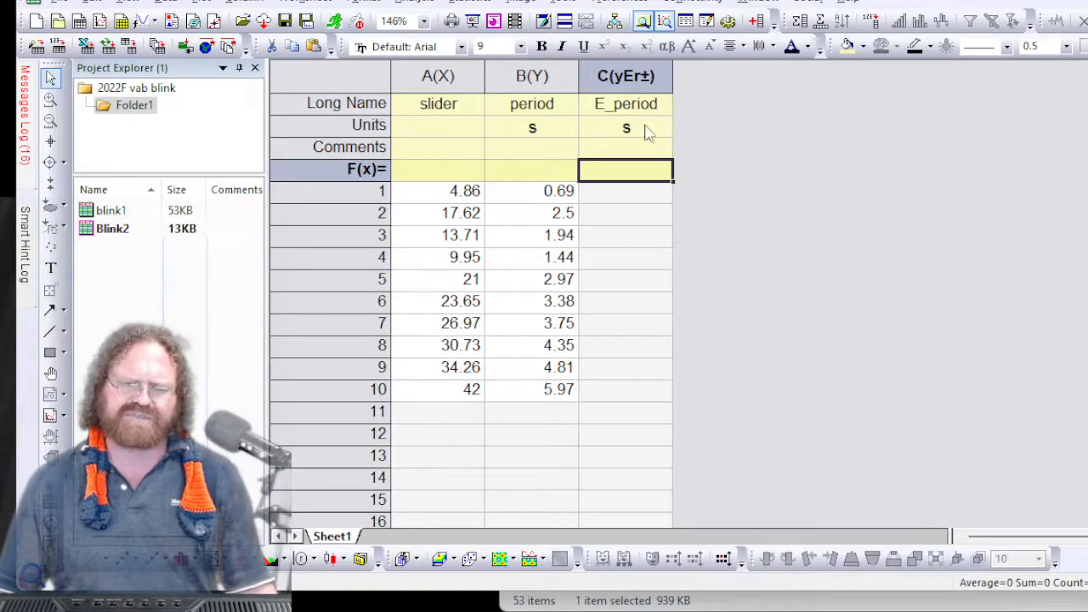
double_click(109, 210)
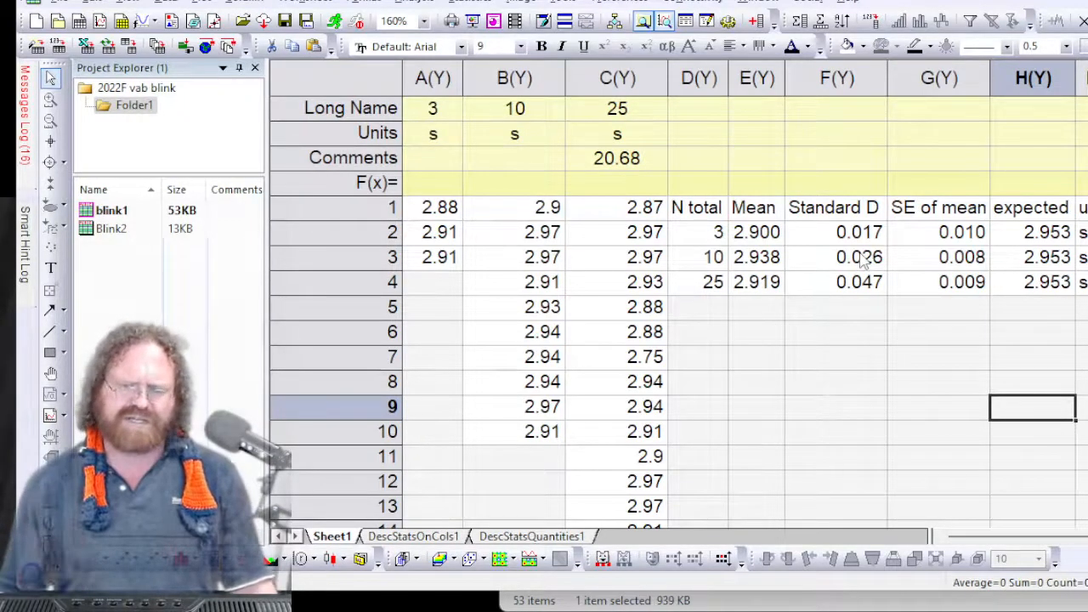
double_click(100, 229)
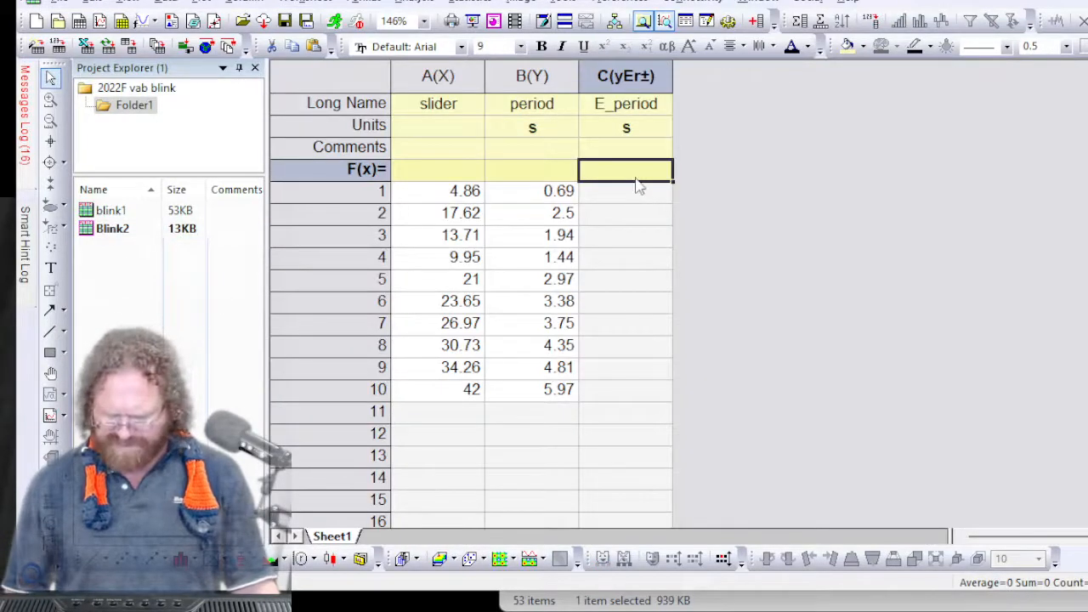
text(0.26)
key(Return)
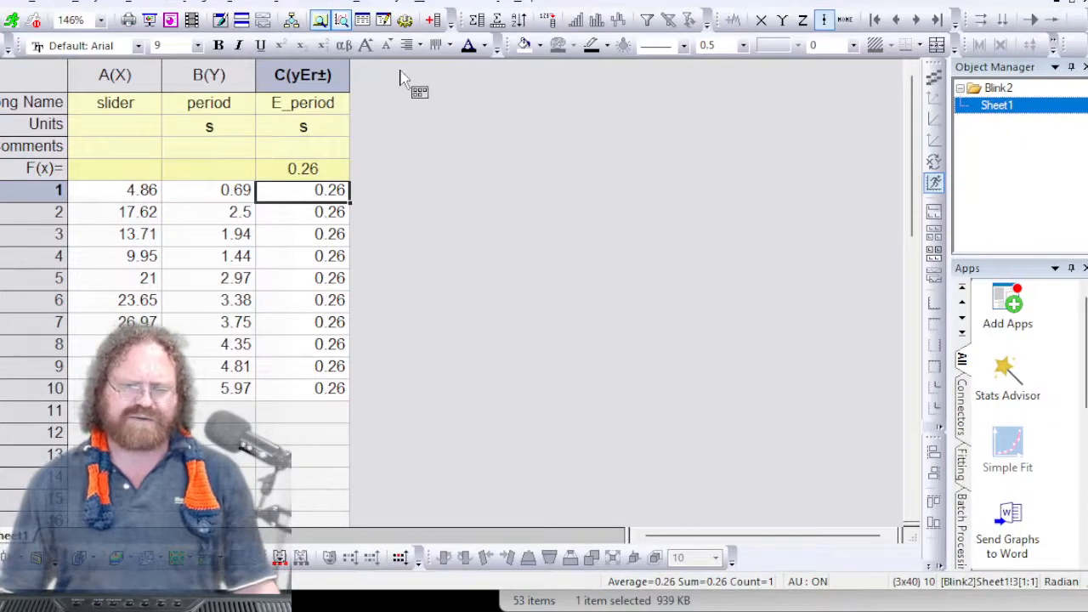
Examine the column designation options for the E_period column, including Y Error
click(306, 73)
click(782, 20)
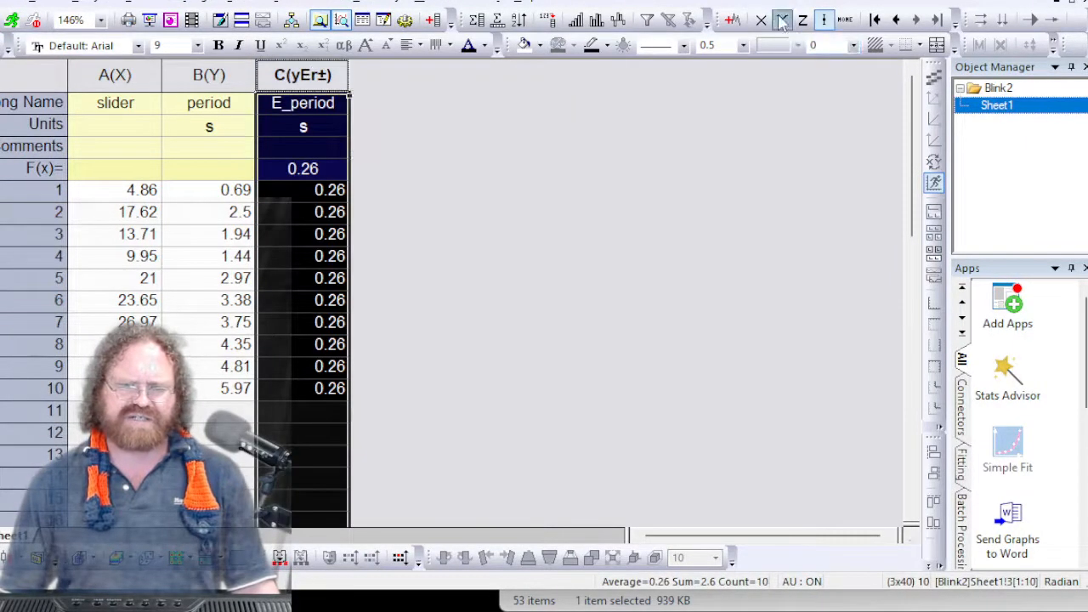
click(824, 20)
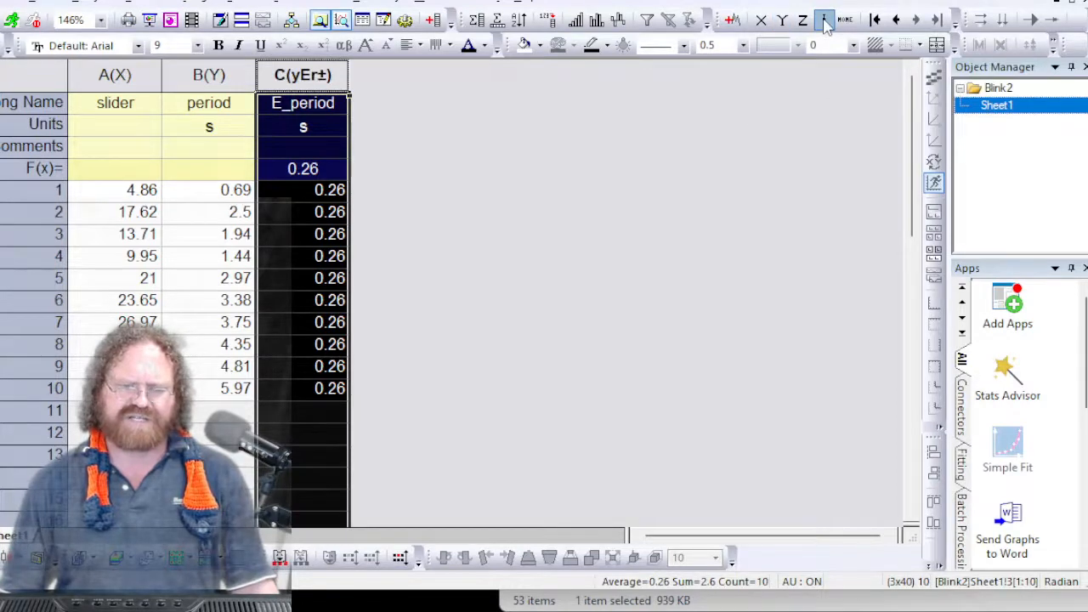
click(581, 141)
click(308, 75)
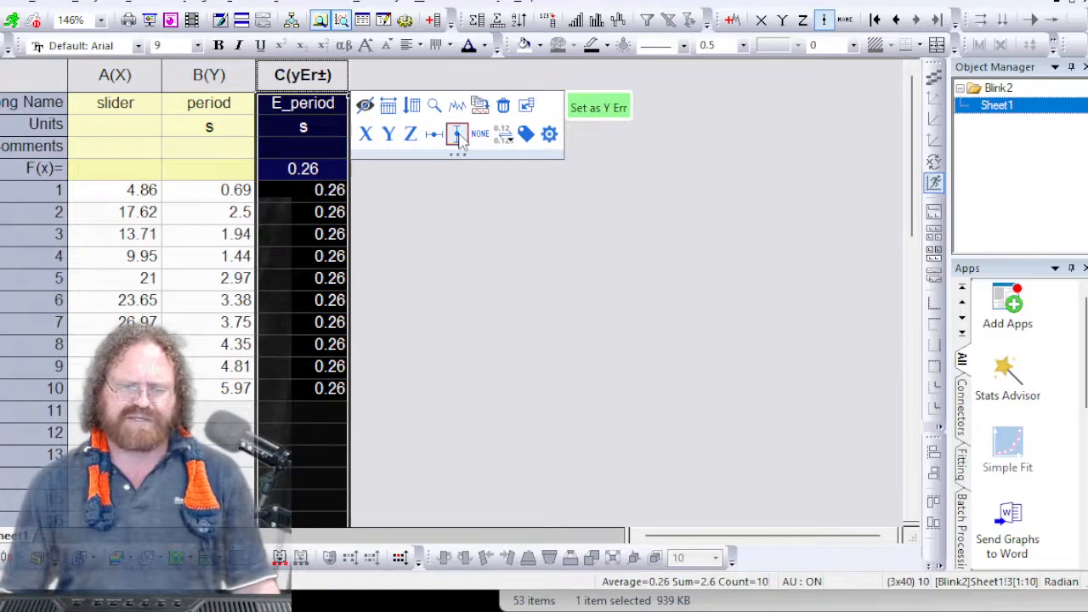
click(500, 243)
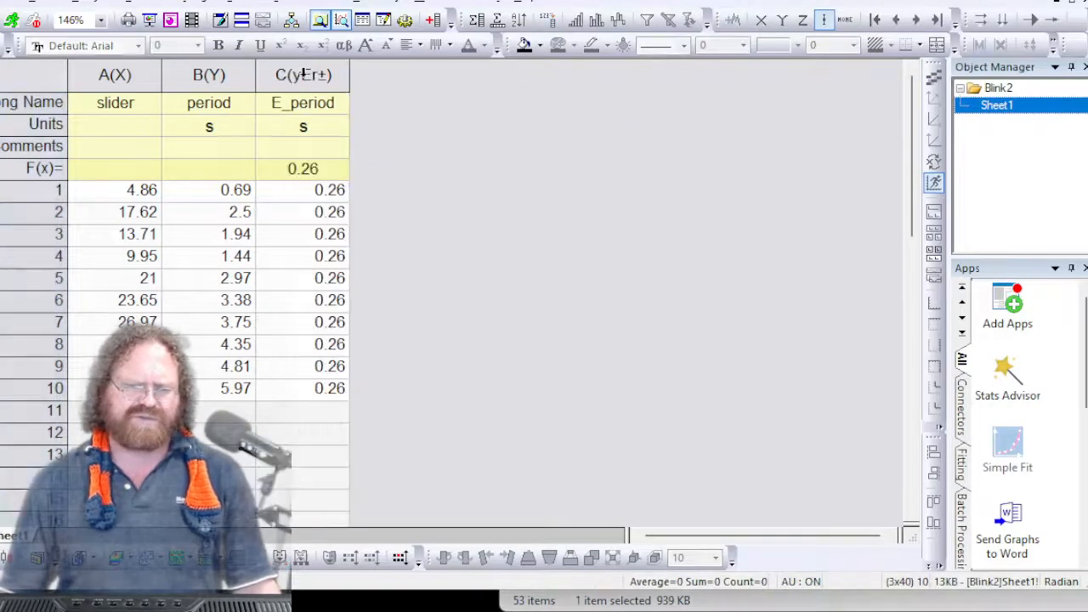
click(303, 75)
right_click(303, 75)
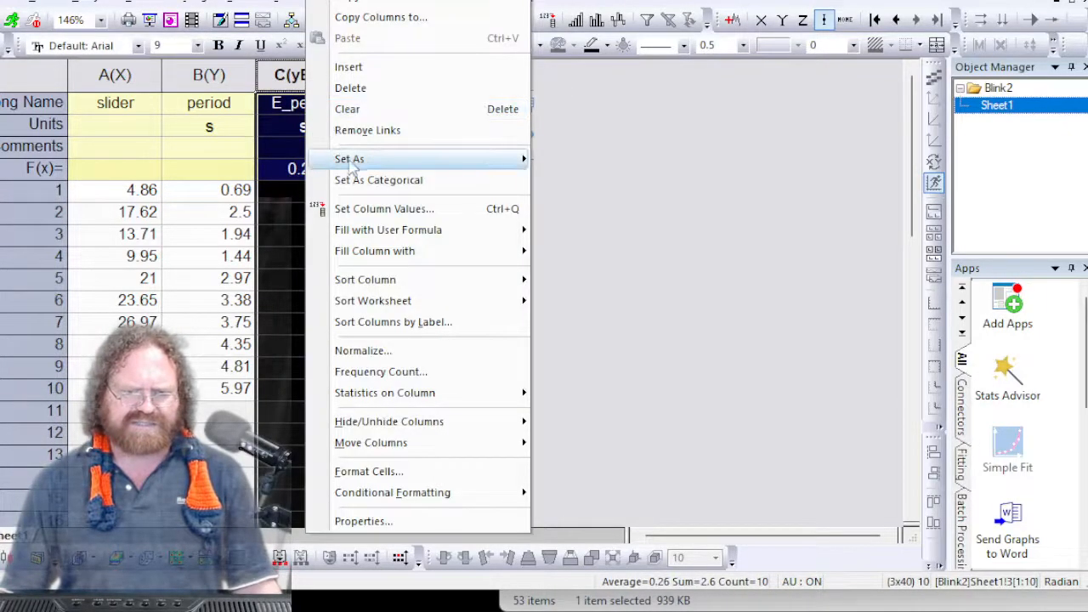
mouse_move(445, 163)
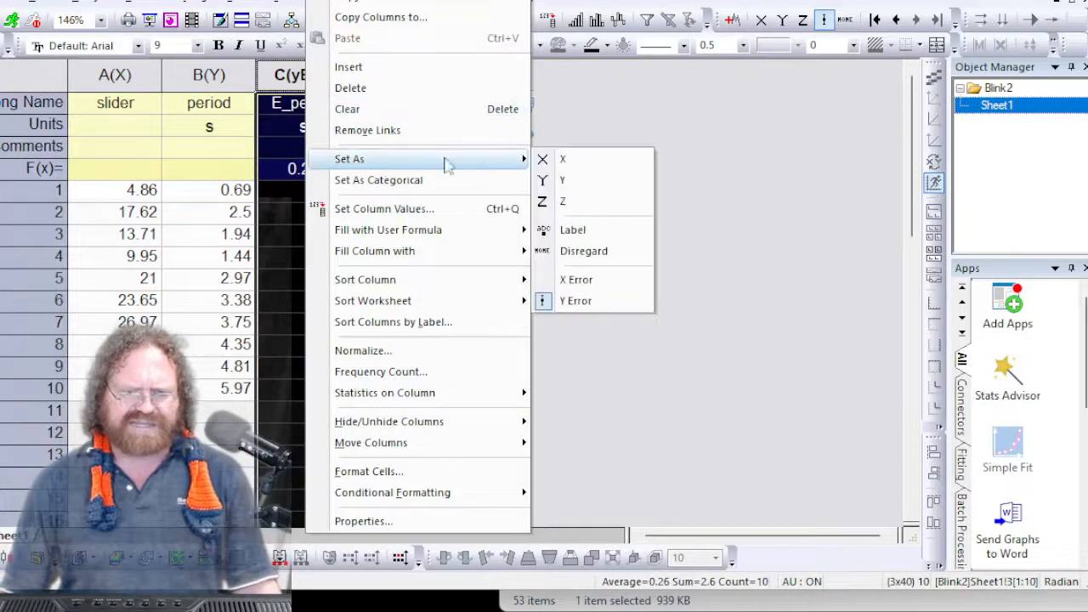
click(718, 314)
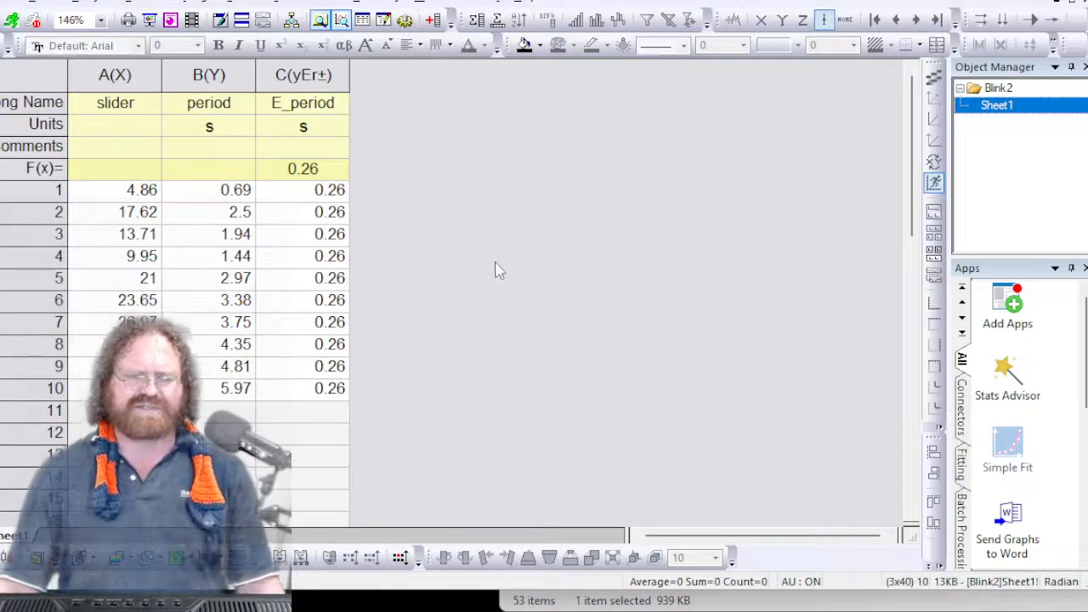
Plot the slider, period and E_period columns as a scatter graph with Y error bars
drag(127, 75, 310, 78)
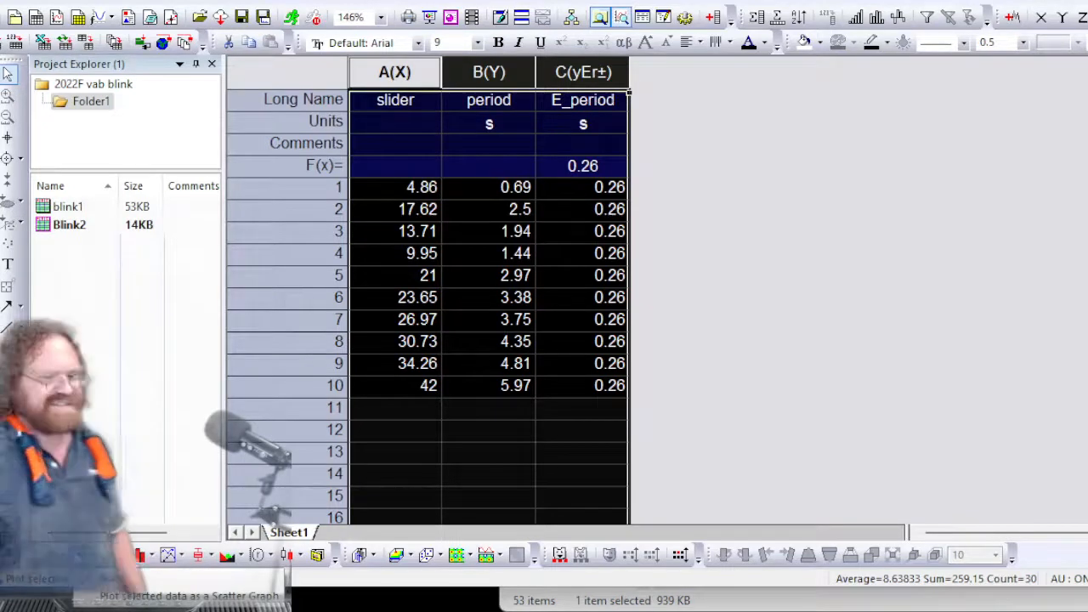
click(255, 554)
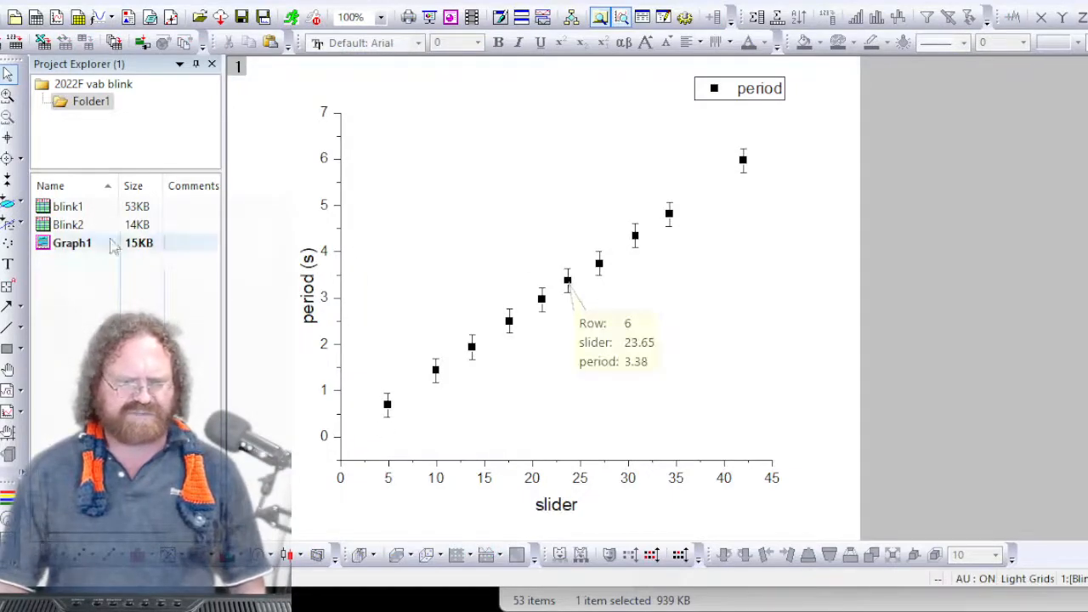
Return to the Blink2 workbook and correct the E_period column formula to 0.026
double_click(71, 225)
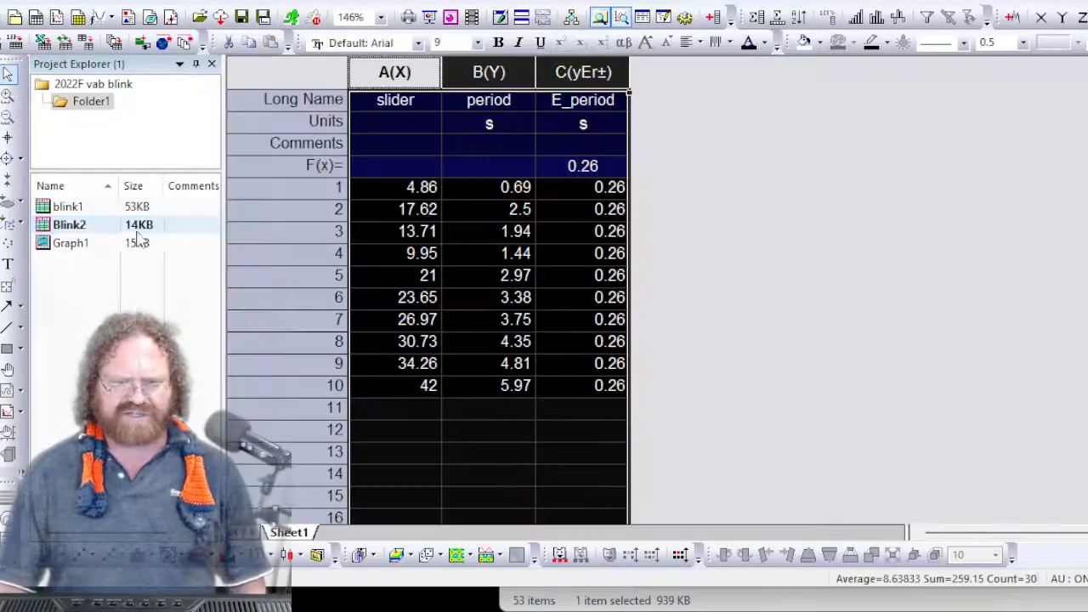
click(606, 165)
click(603, 167)
key(Left)
key(Left)
text(0)
key(Return)
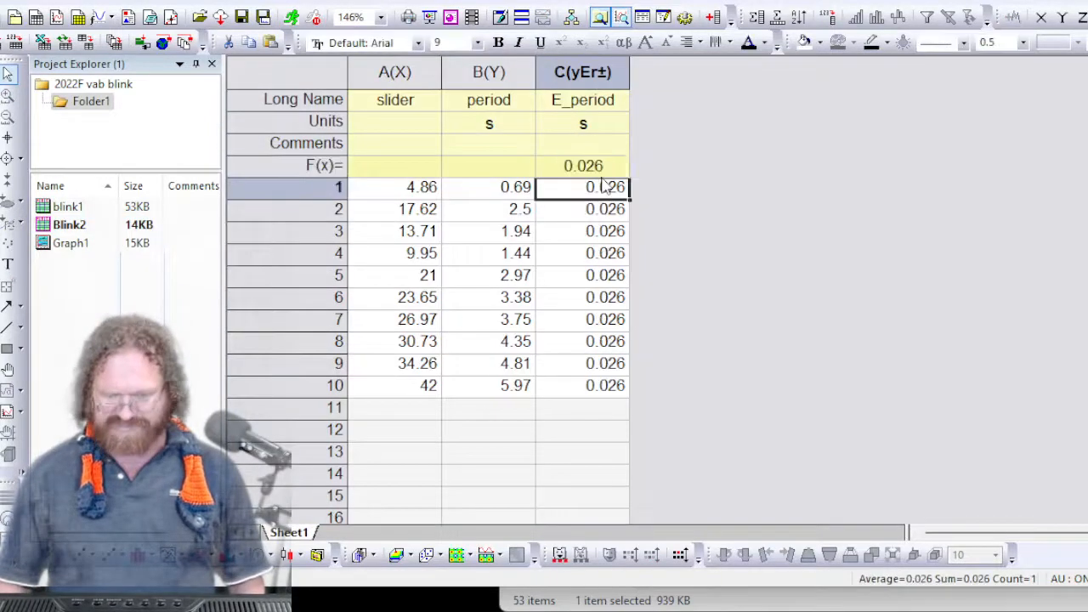
Reopen Graph1 and set the symbol size of the period scatter plot to 3 points
double_click(79, 243)
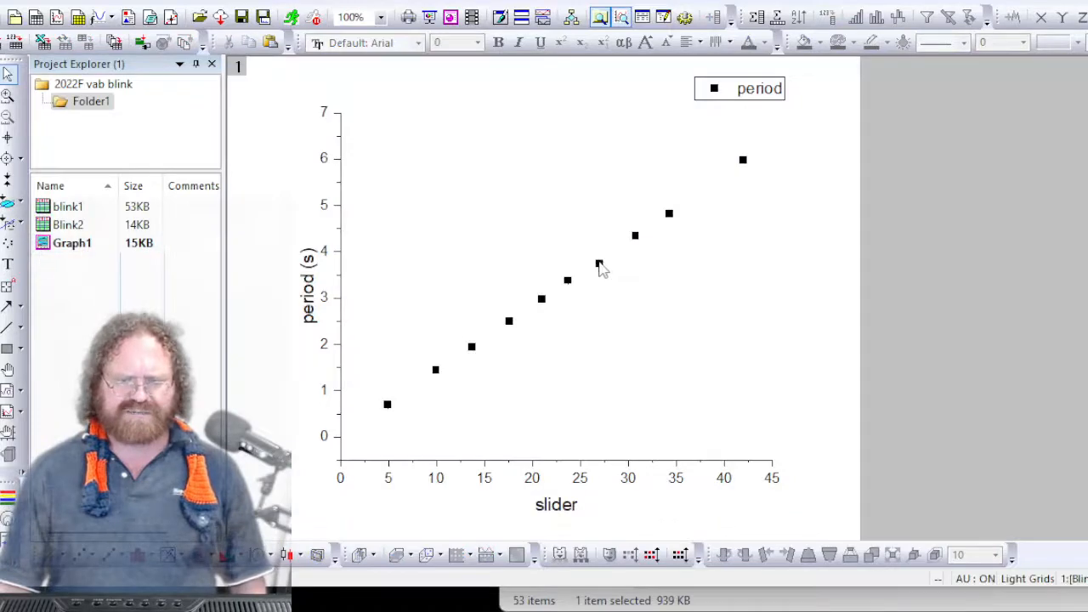
double_click(599, 266)
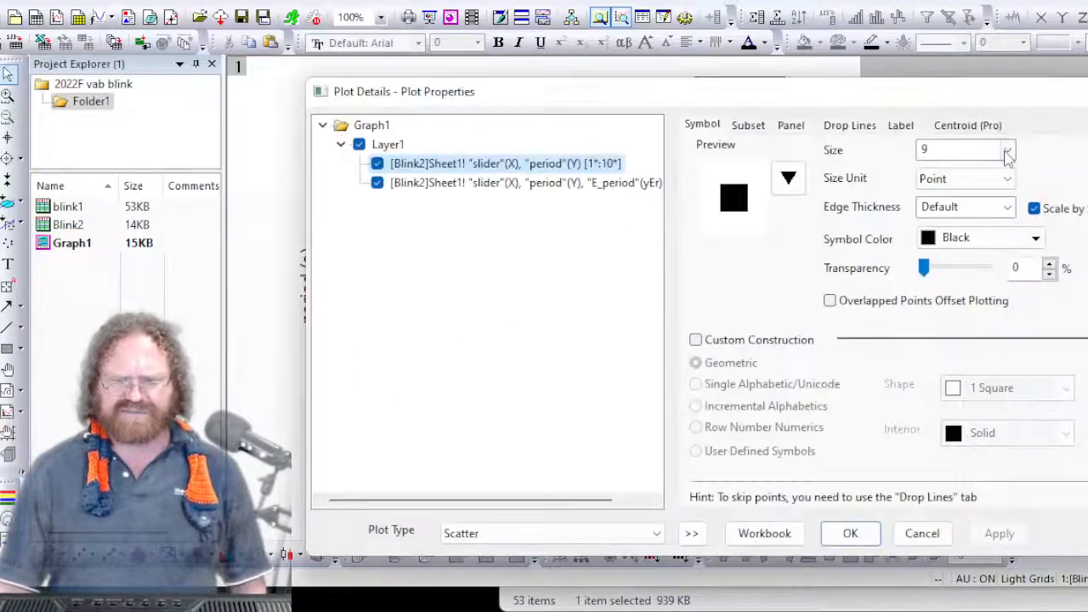
click(1006, 153)
click(960, 202)
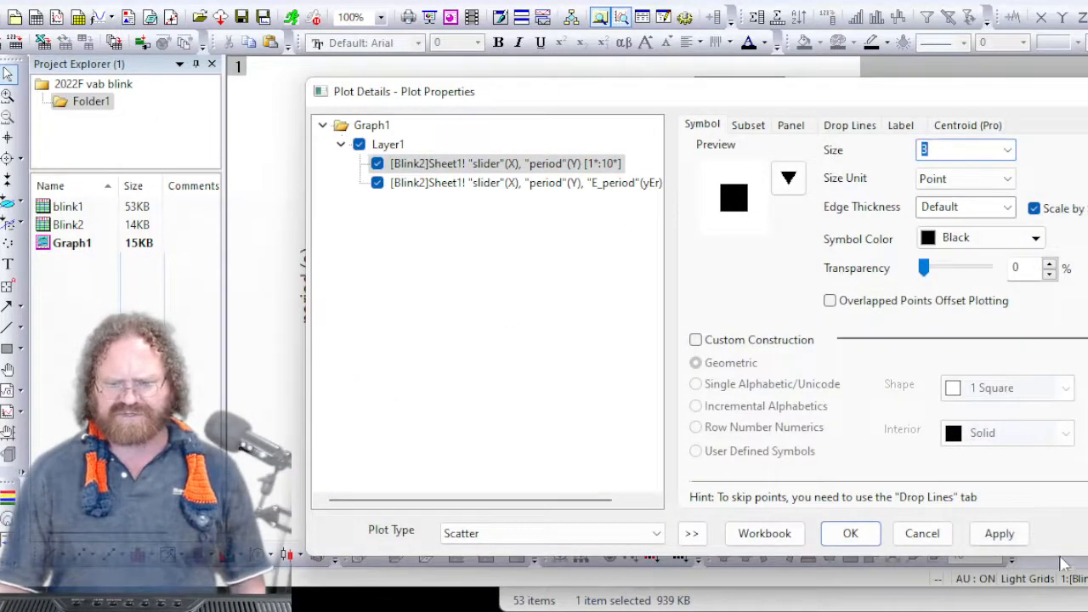
click(999, 533)
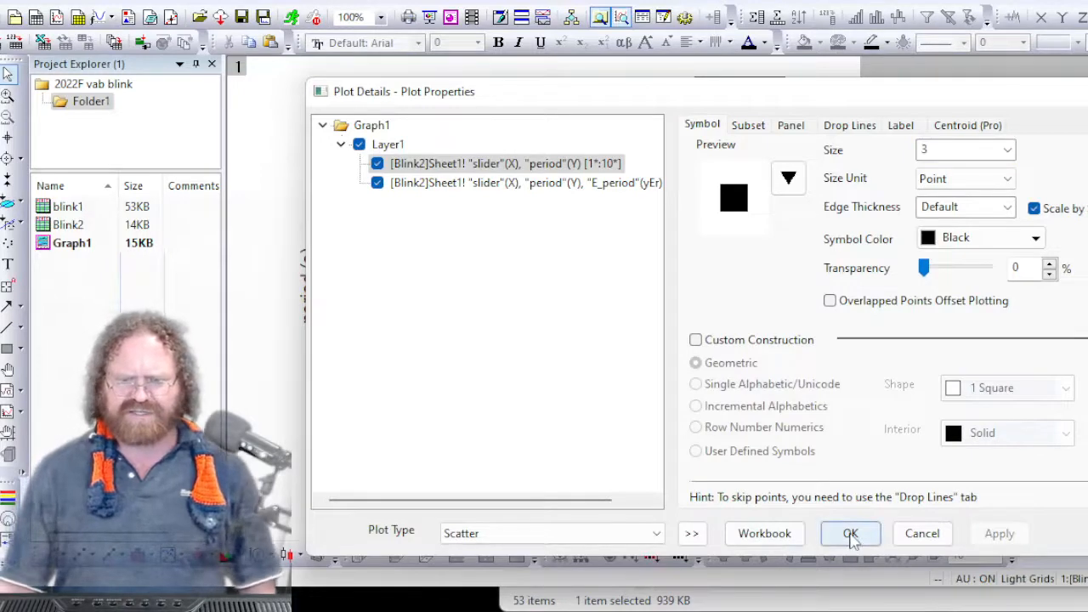
click(851, 534)
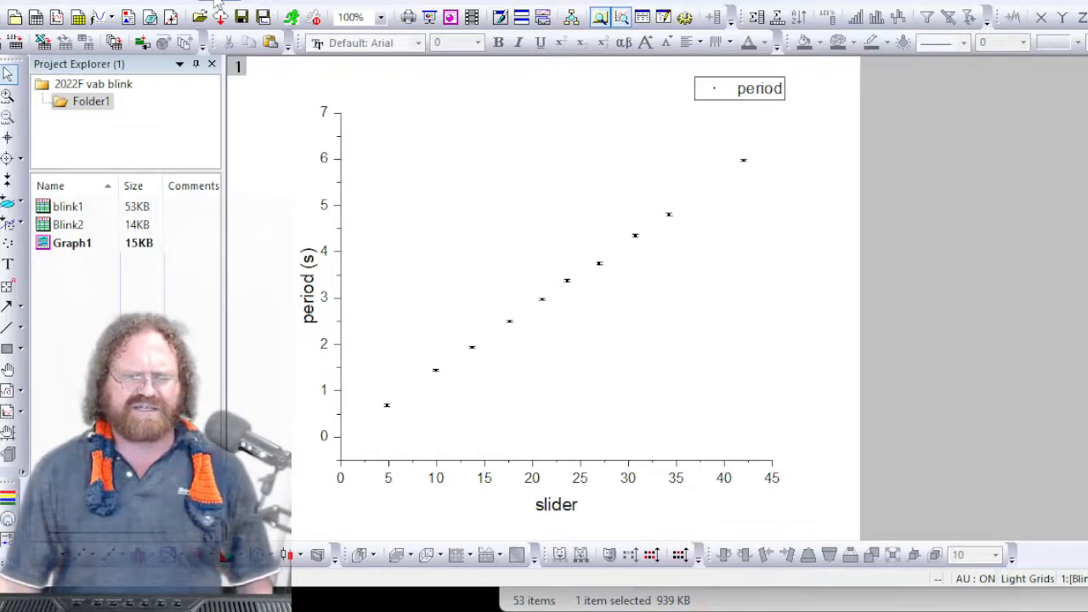
Start a linear fit of the period data in Graph1 with Recalculate set to Auto
click(310, 3)
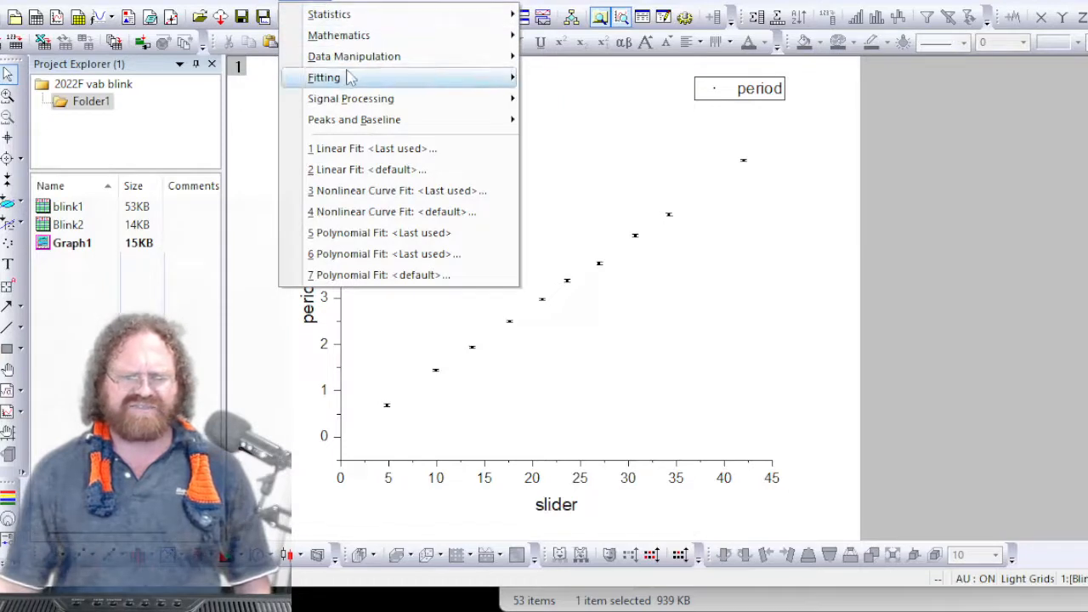
mouse_move(400, 85)
mouse_move(663, 79)
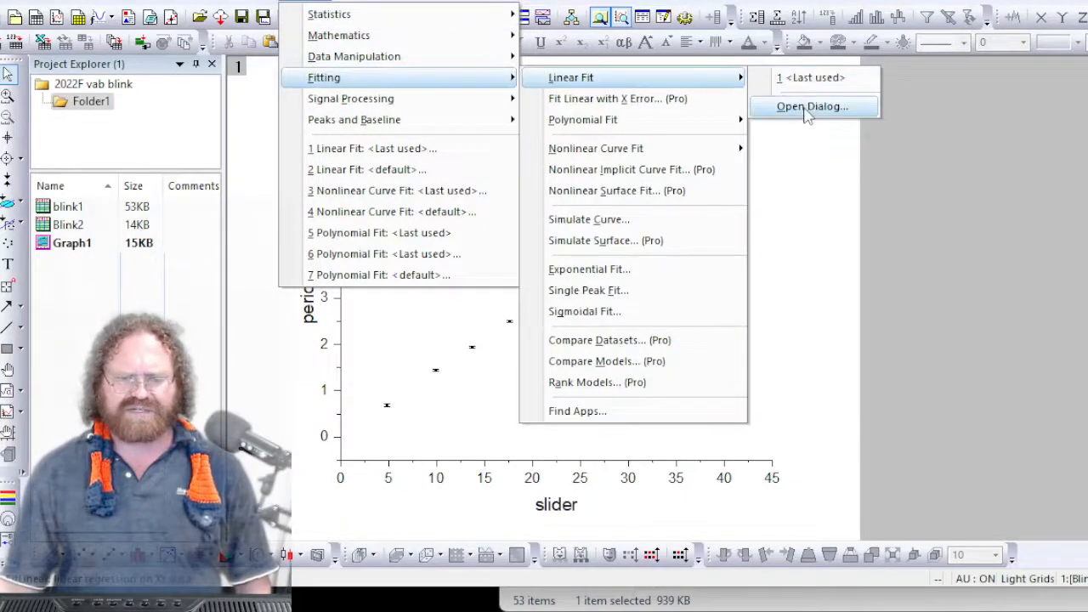
click(806, 108)
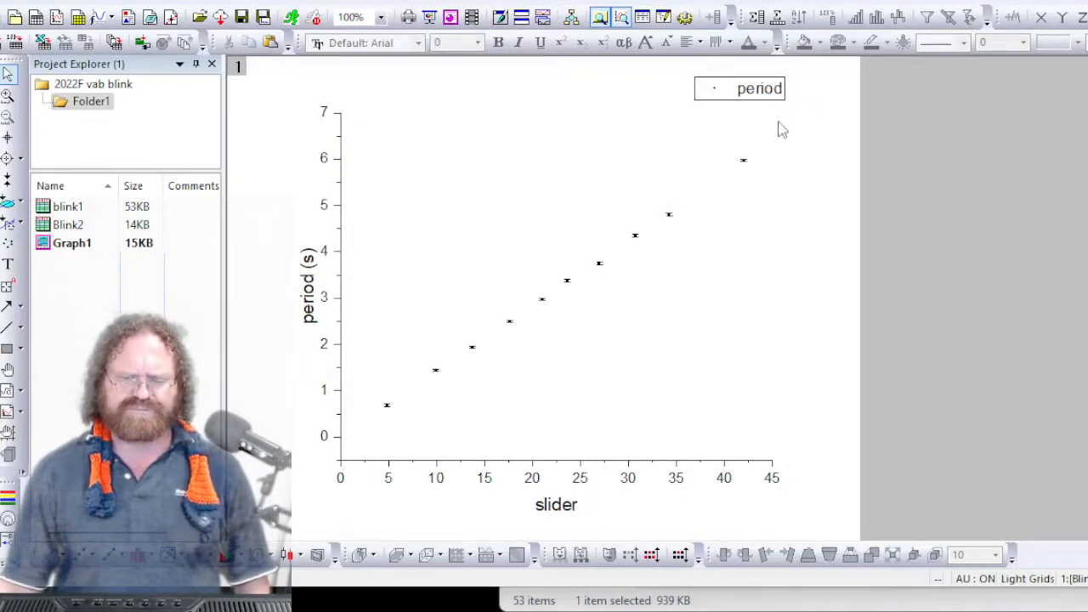
drag(660, 39, 952, 325)
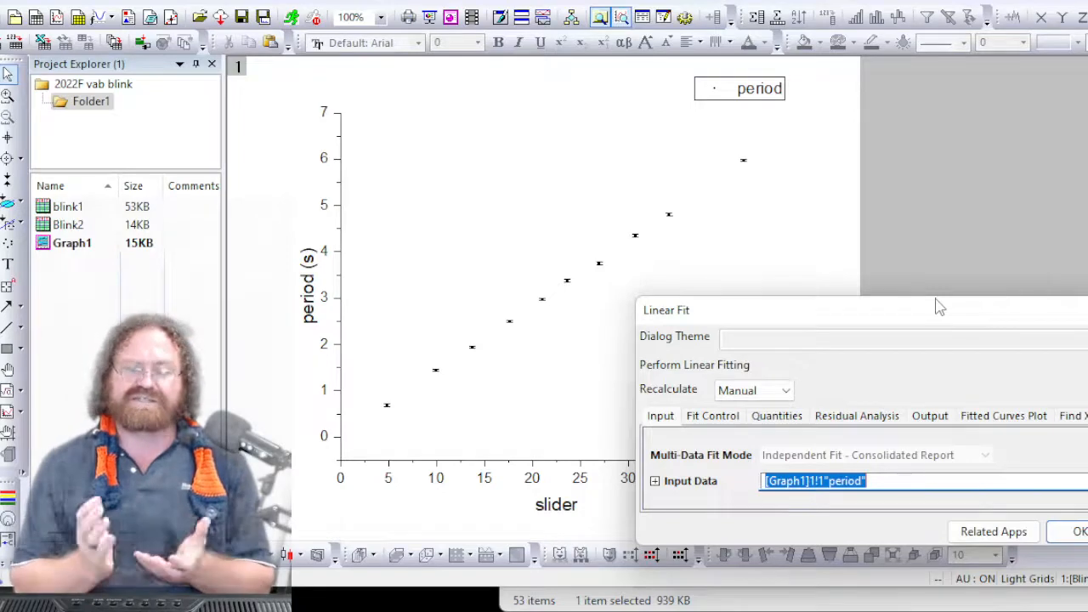
drag(939, 314, 439, 10)
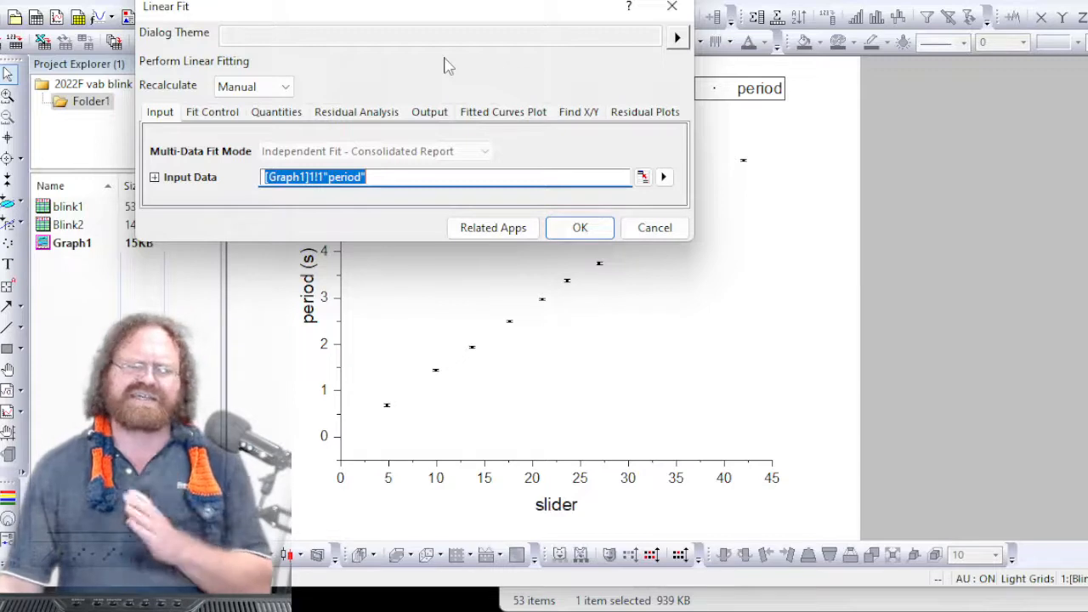
click(285, 86)
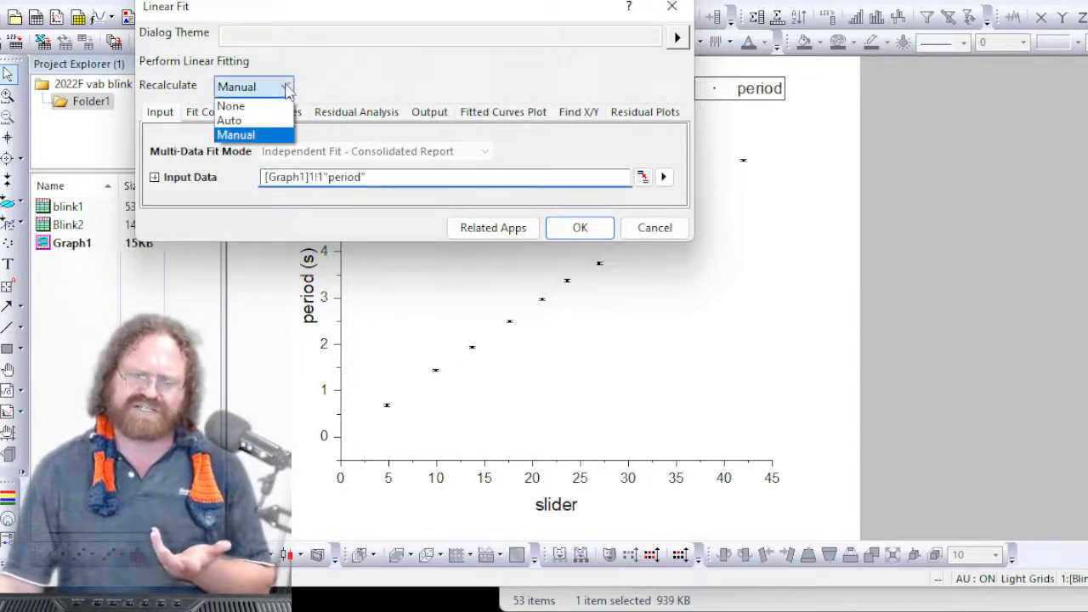
click(273, 124)
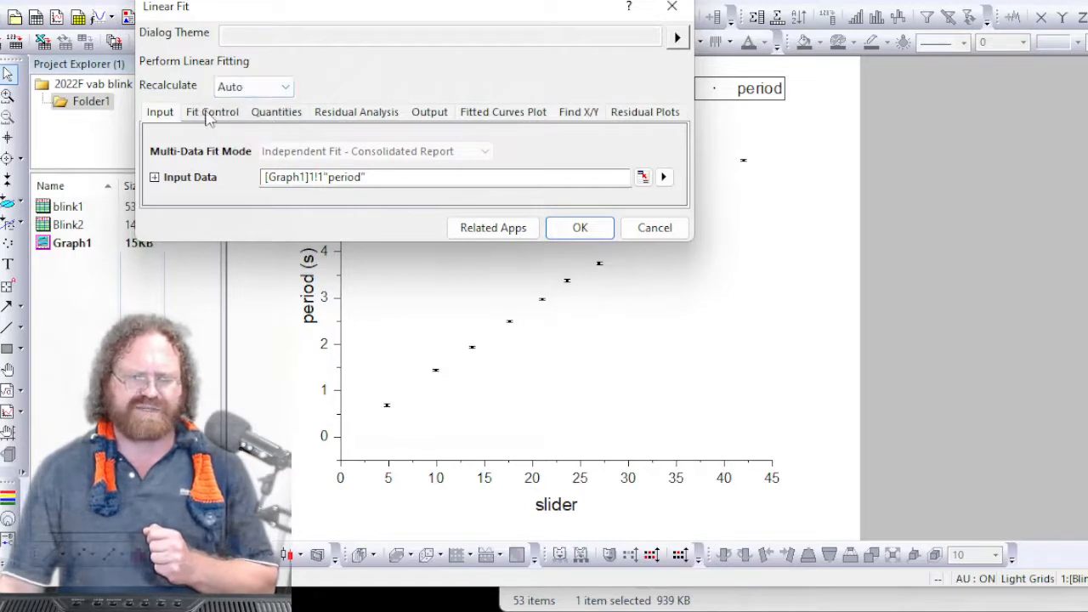
Disable error scaling with sqrt(Reduced Chi-Sqr) and keep only the Residual vs. Independent Plot among the residual plots
click(210, 114)
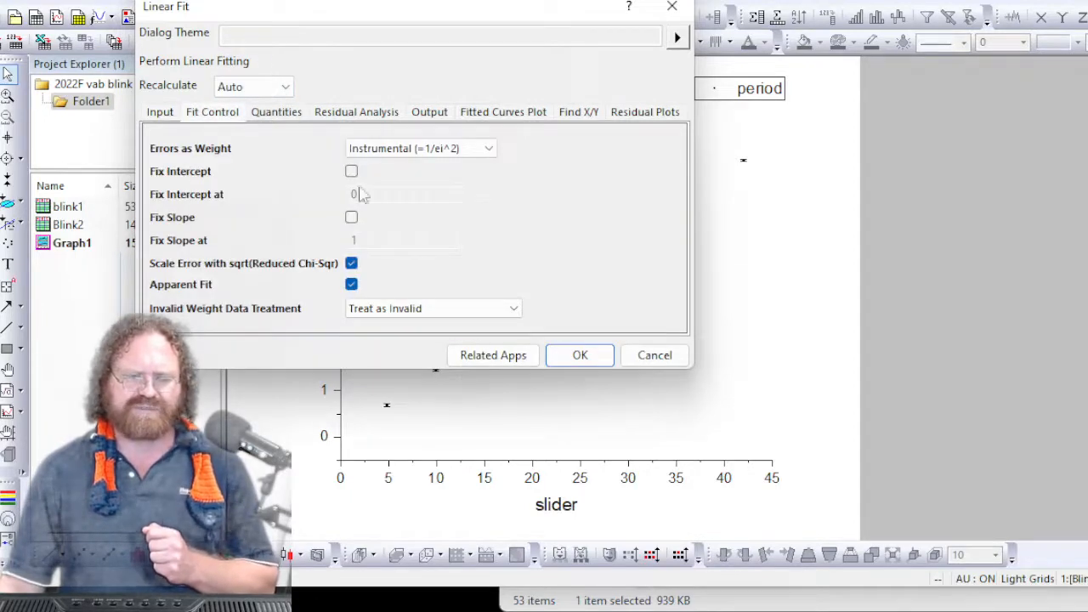
click(352, 264)
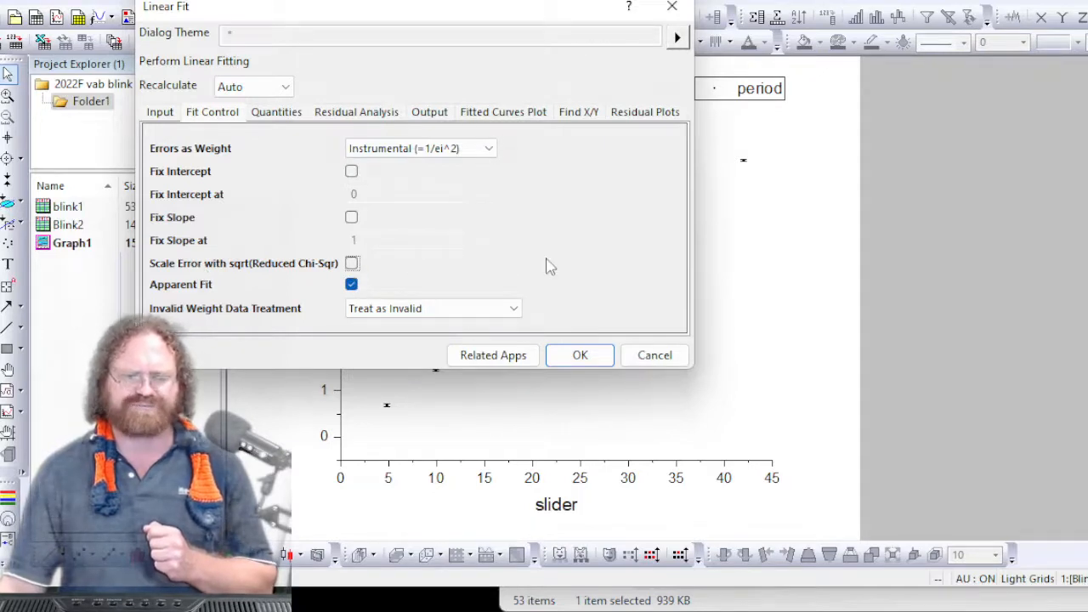
click(661, 121)
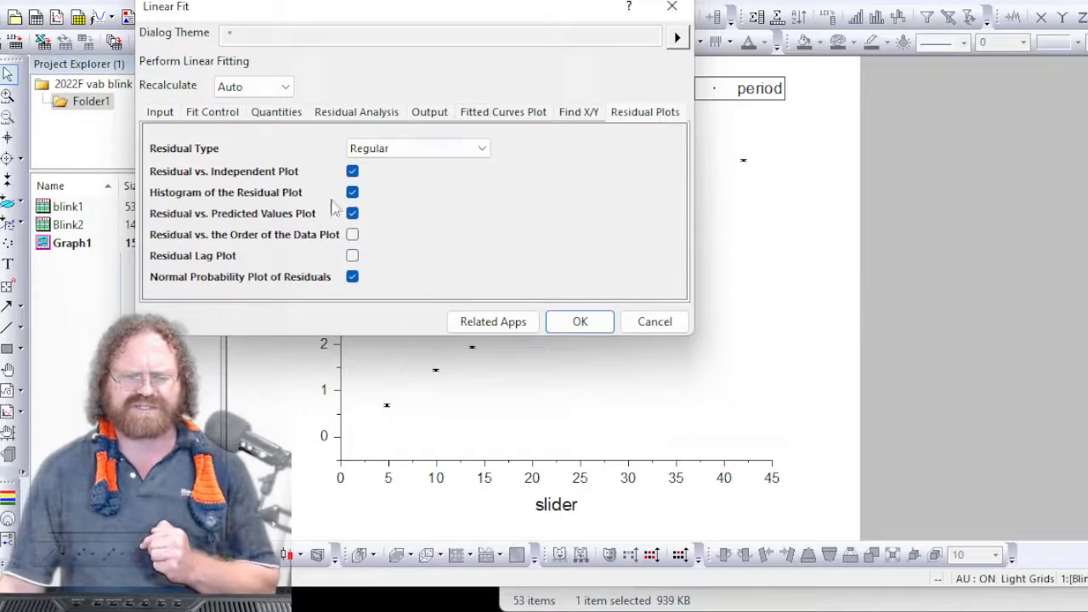
click(352, 192)
click(352, 213)
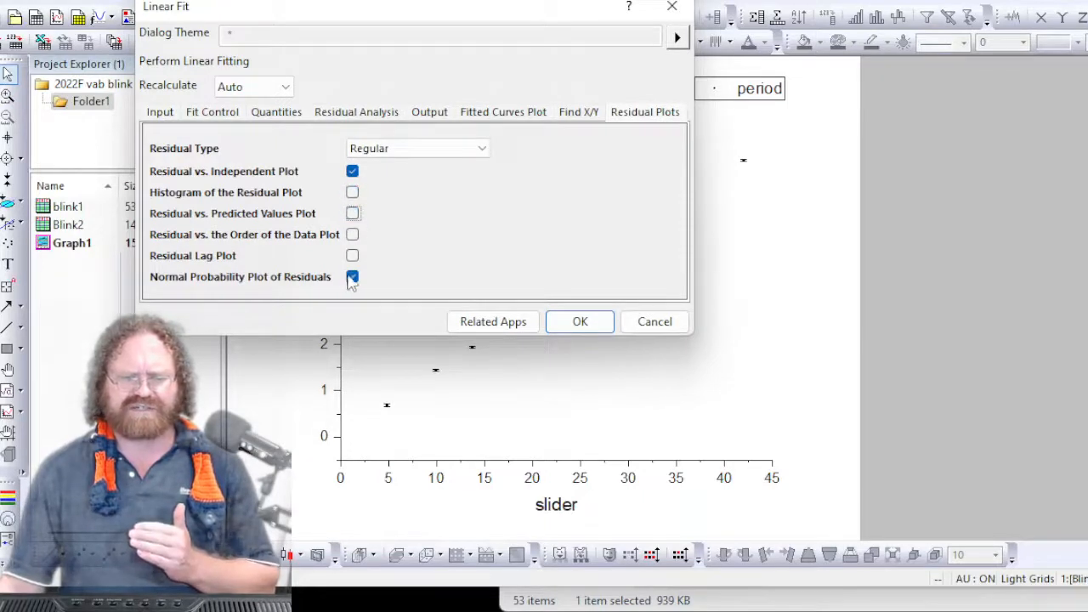
click(351, 277)
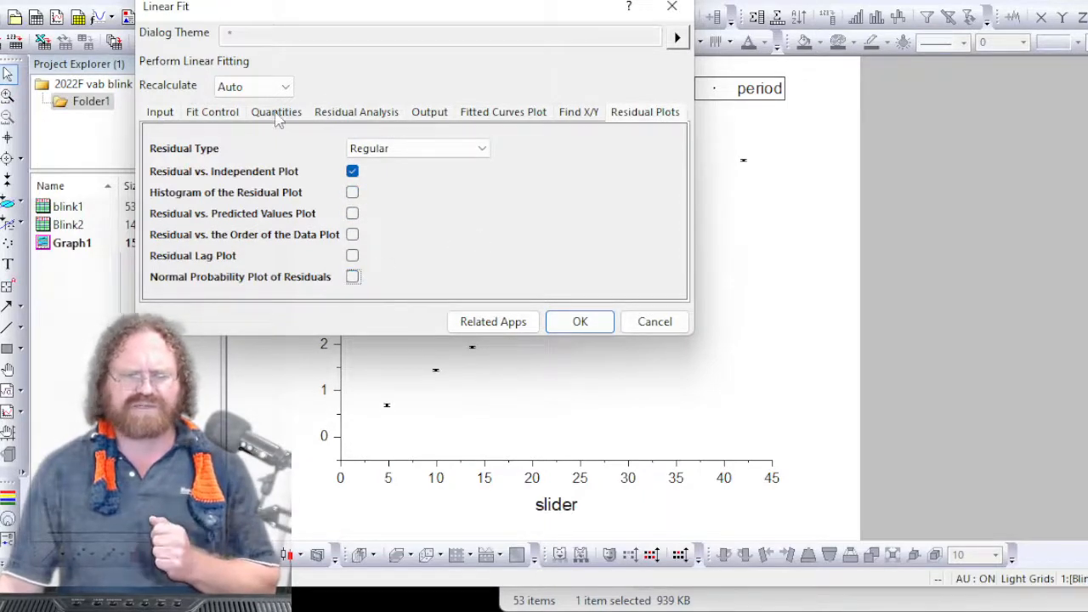
Fix the intercept at 0 in the fit control settings, run the linear fit and switch to its report sheet
click(222, 115)
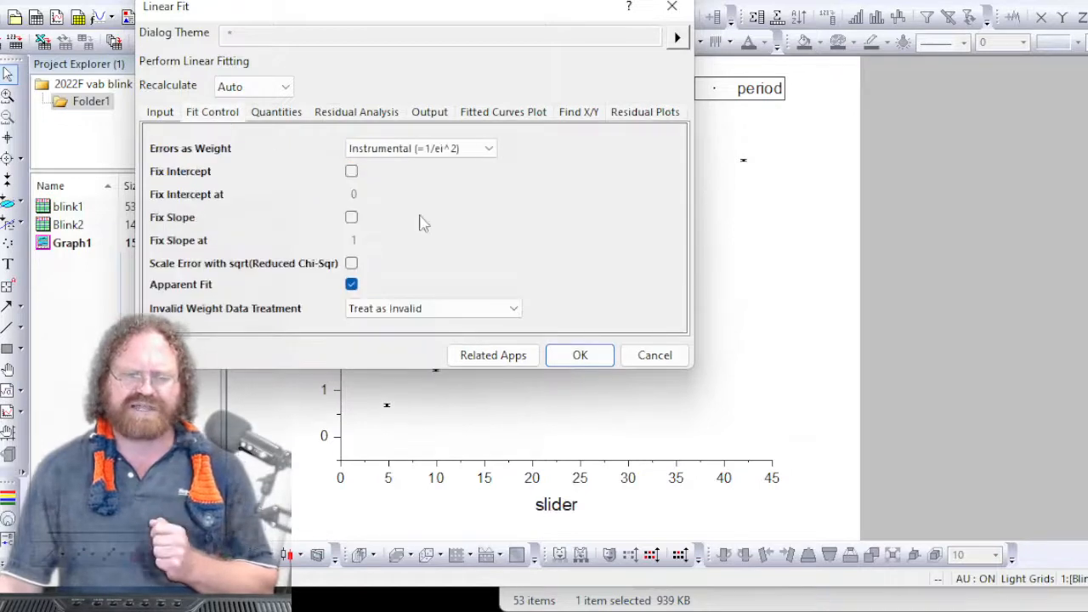
click(353, 172)
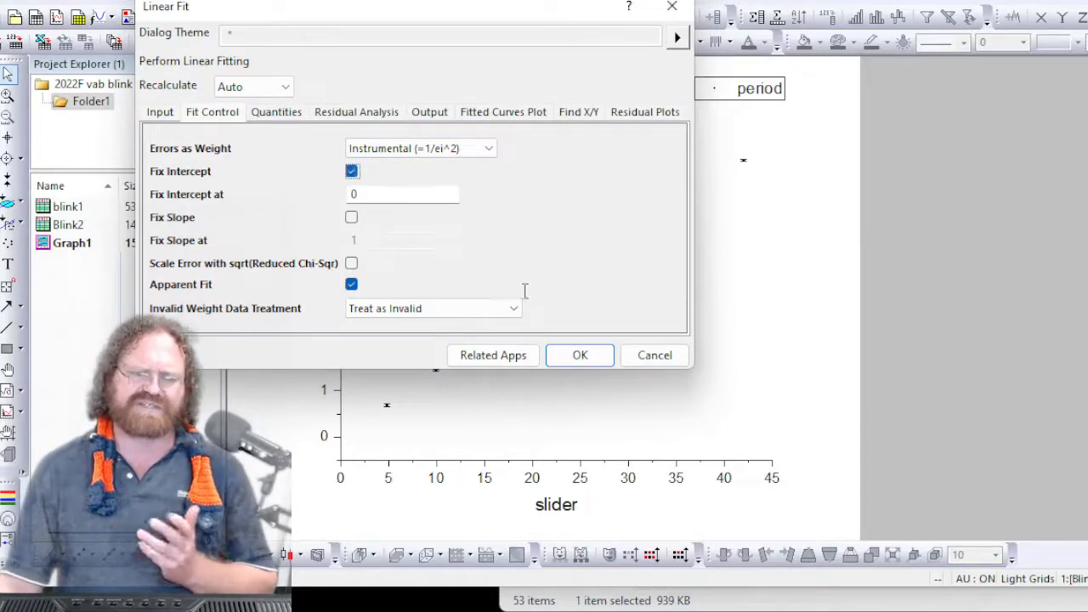
click(594, 367)
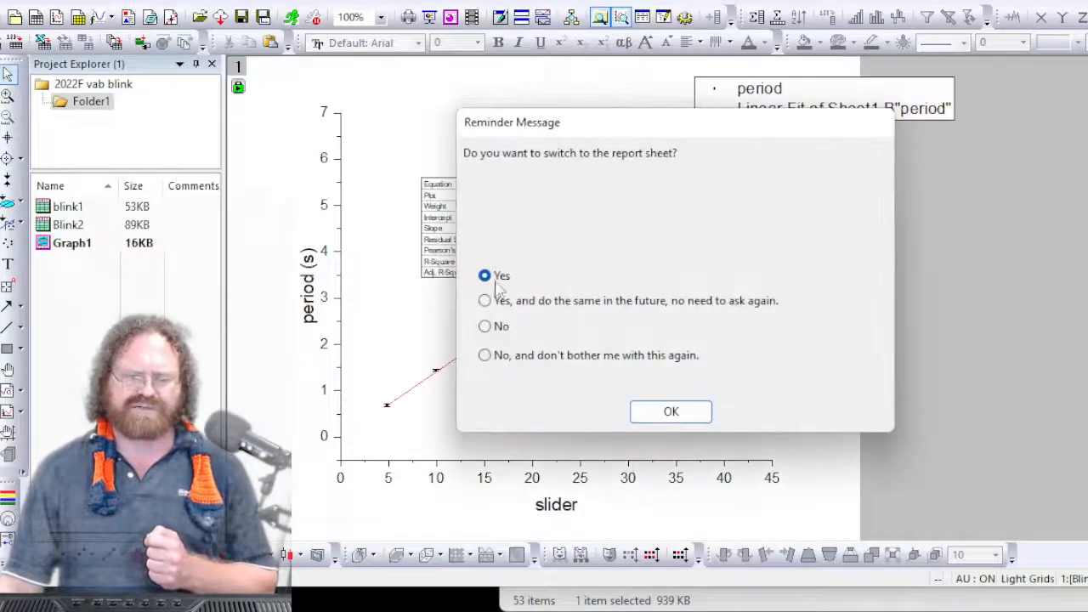
drag(627, 127, 616, 79)
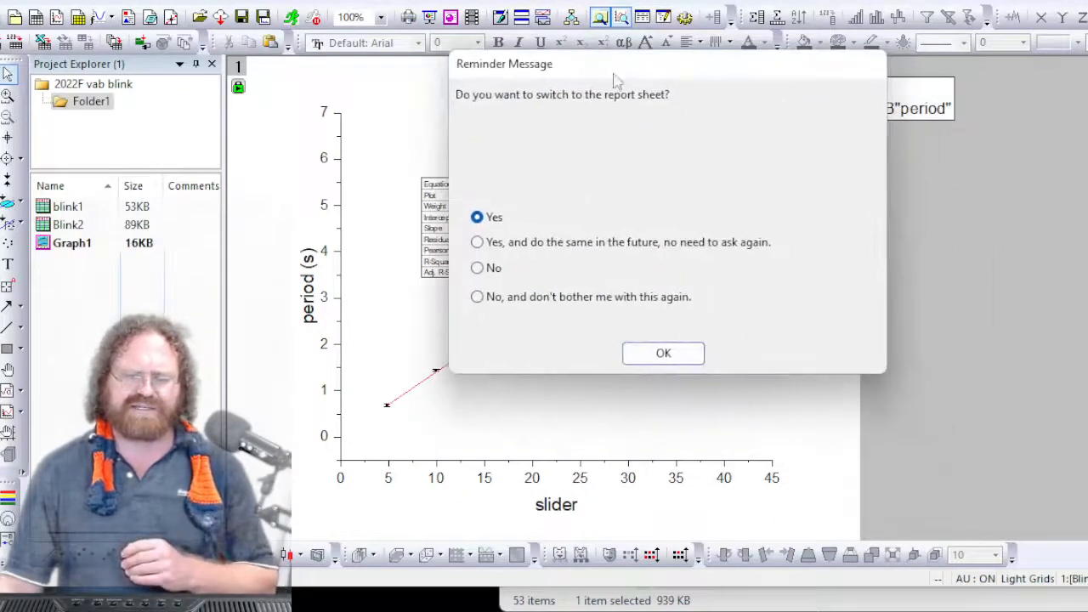
click(663, 353)
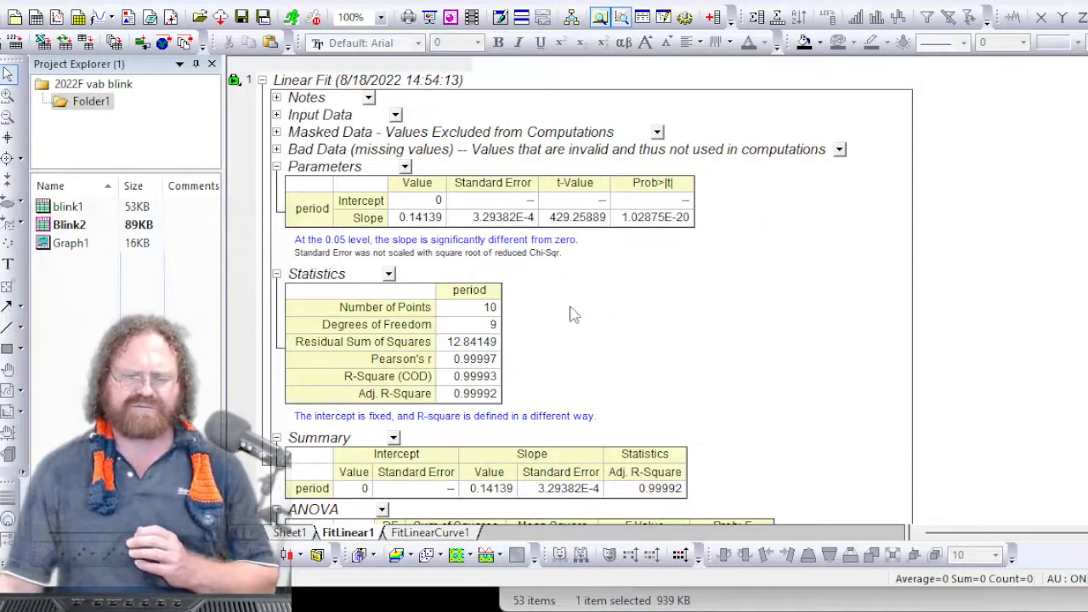
Examine the Residual vs. Independent Plot from the fit report and the Regular Residual column in the FitLinearCurve1 sheet
scroll(633, 387, down, 5)
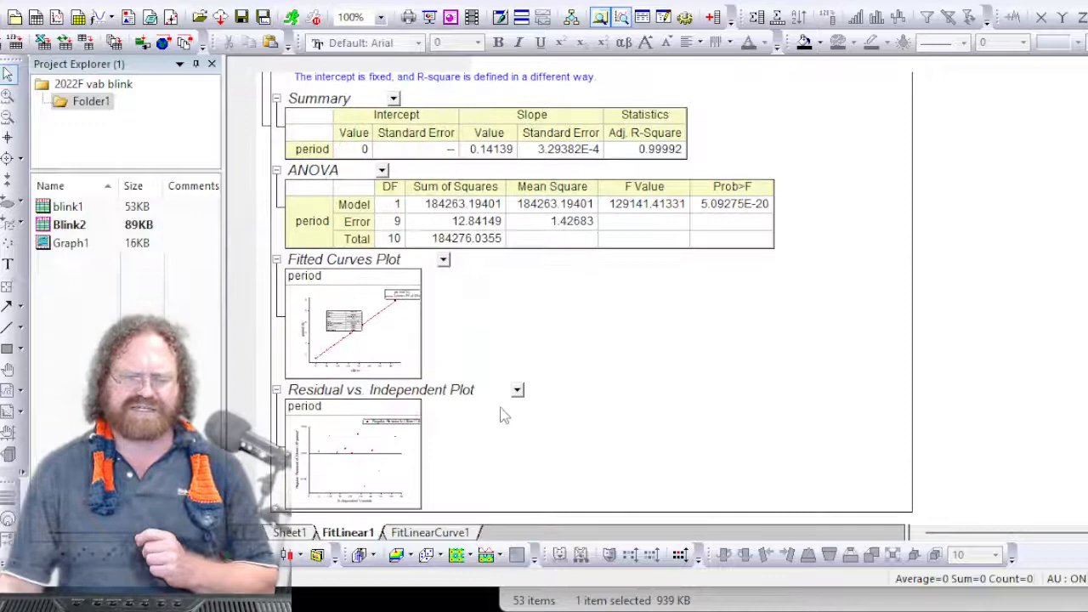
double_click(399, 438)
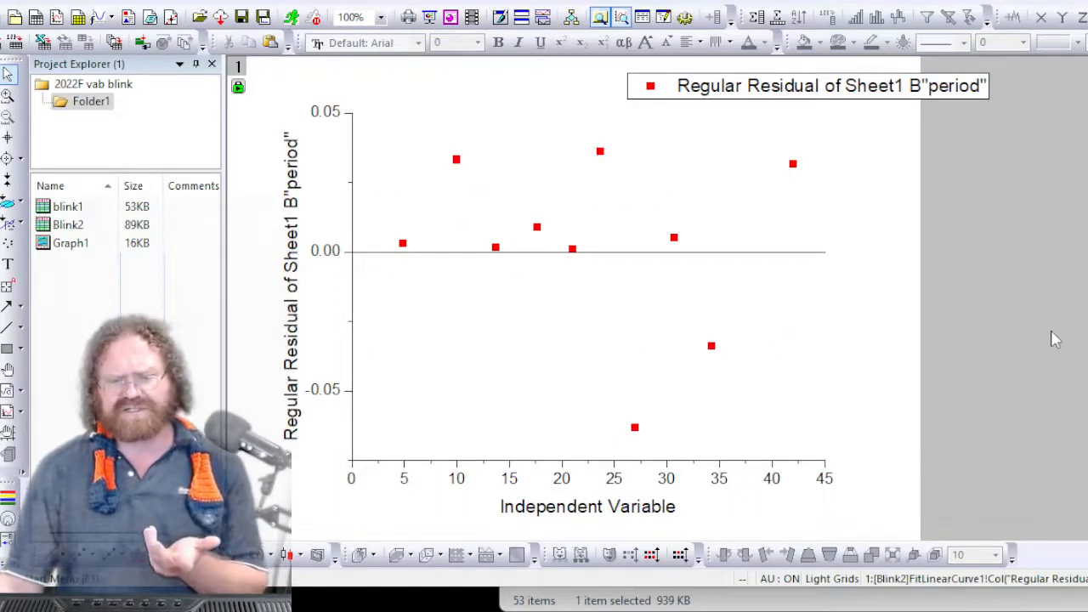
mouse_move(90, 249)
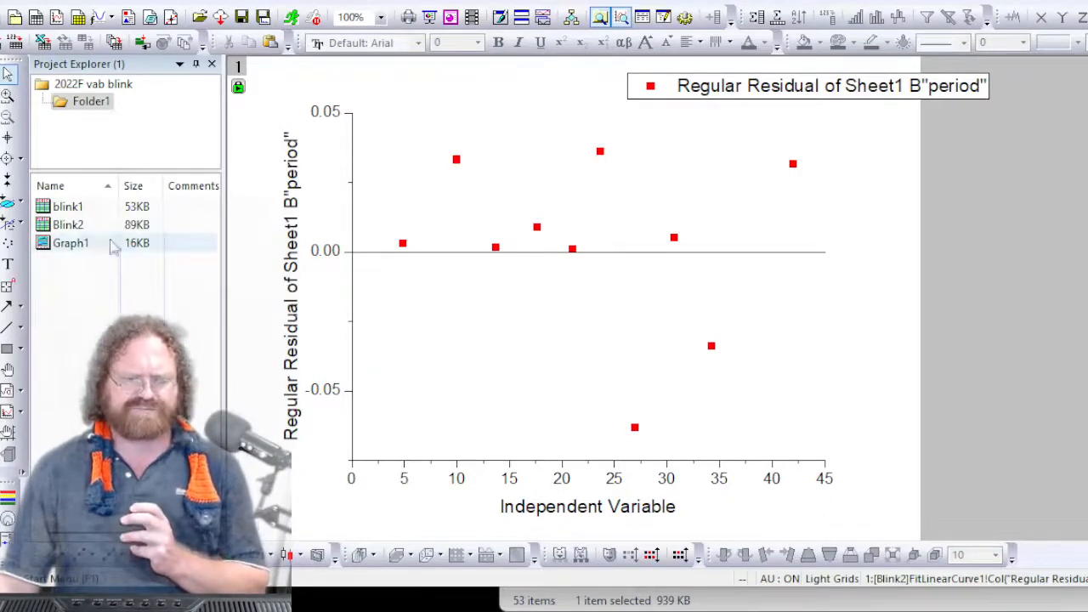
double_click(83, 228)
click(458, 533)
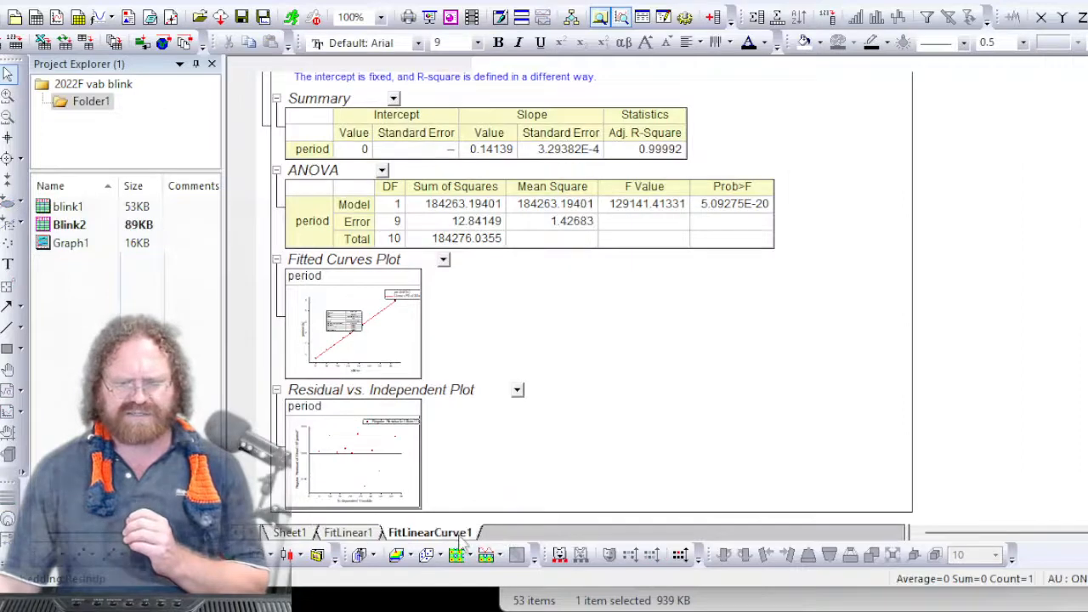
click(541, 68)
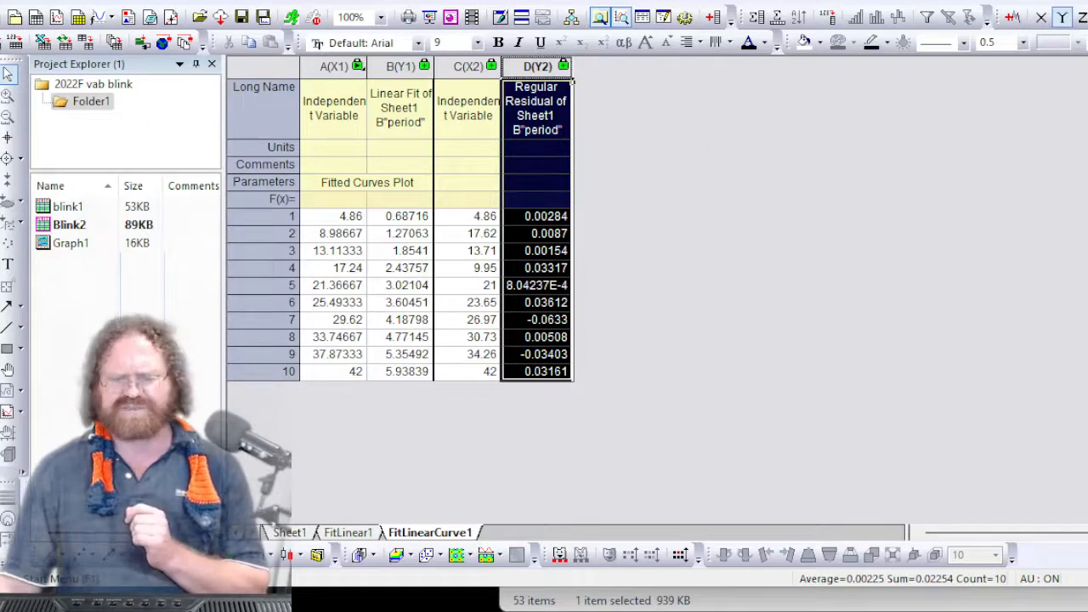
Look at the fitted line in Graph1, then reopen the Residual vs. Independent Plot from Blink2's FitLinear1 report
double_click(73, 247)
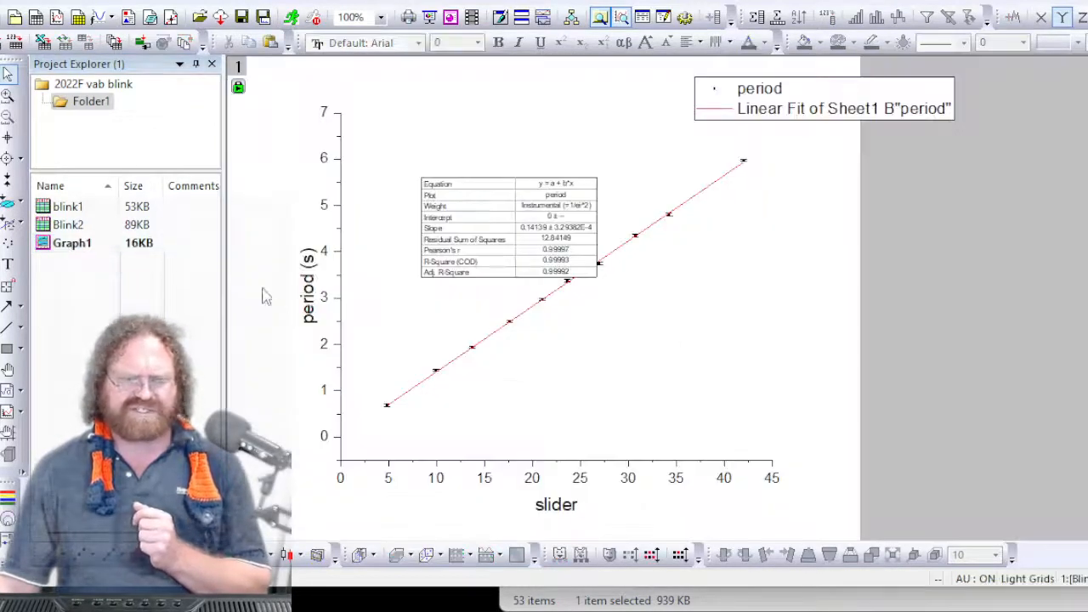
key(Up)
key(Return)
scroll(561, 404, down, 2)
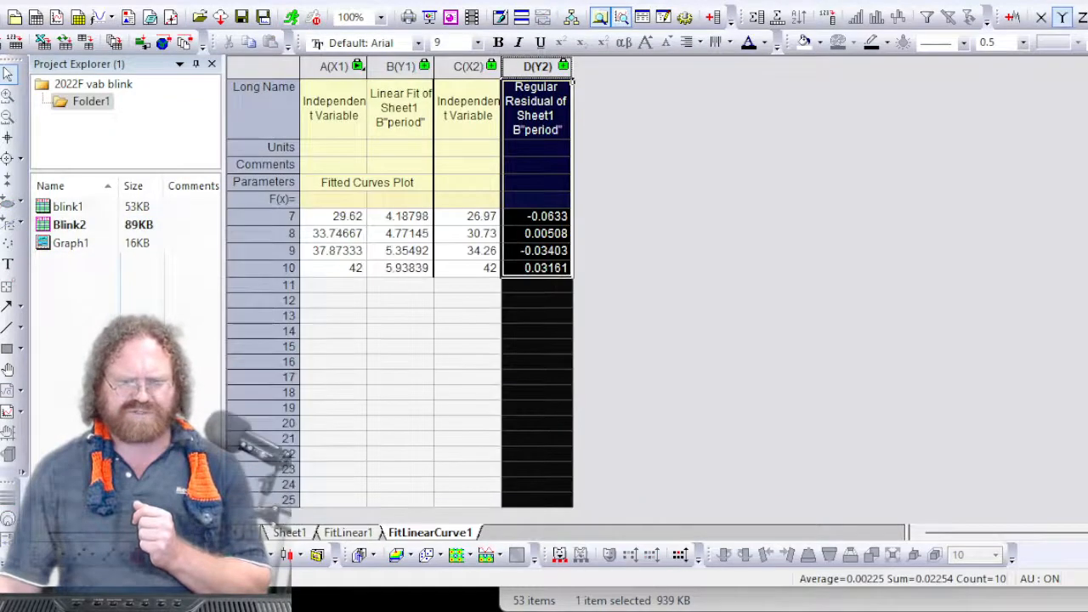
click(348, 533)
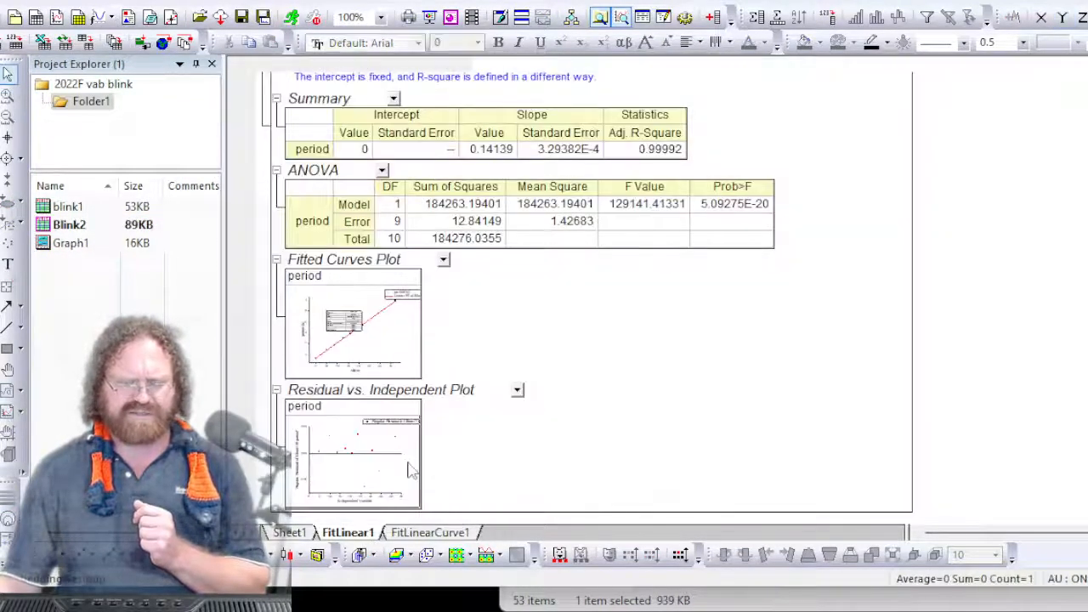
double_click(418, 472)
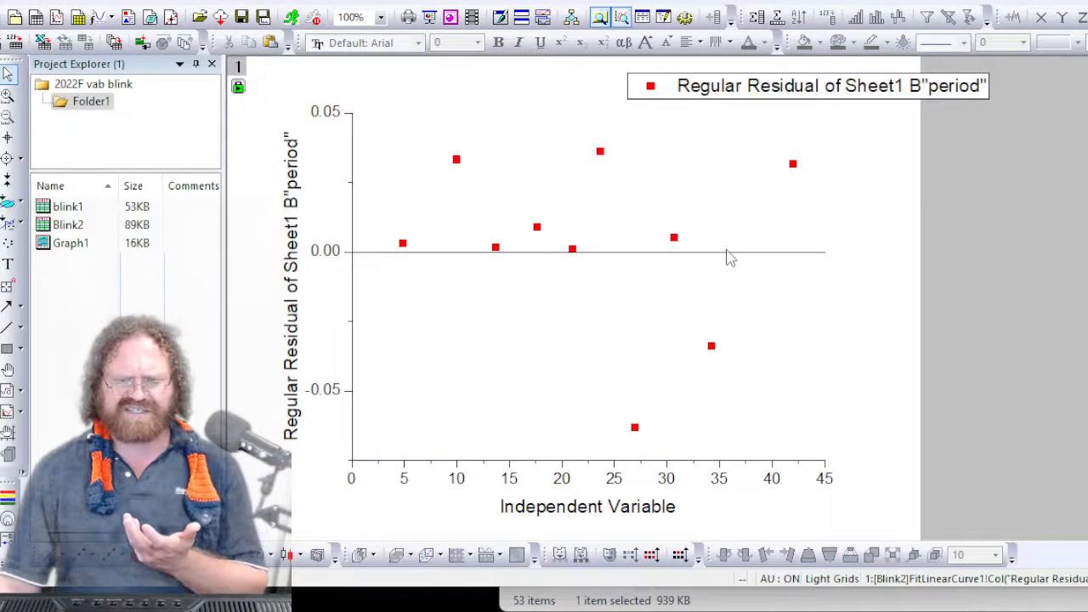
Start Descriptive Statistics on the residuals from the residual plot with Recalculate set to Auto
click(757, 19)
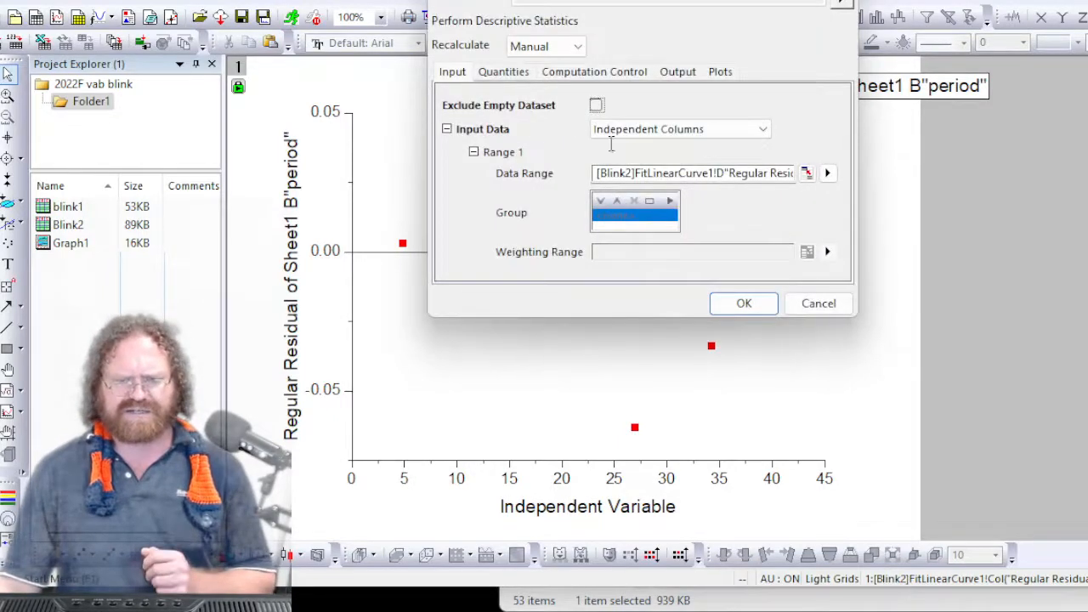
click(575, 47)
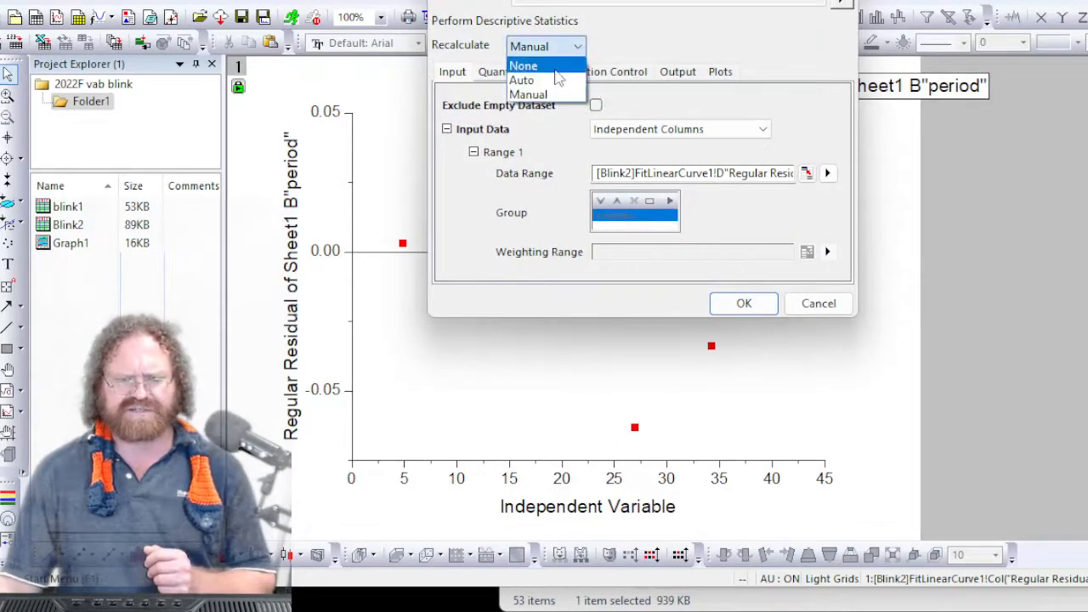
click(557, 79)
Limit the computed quantities to Standard Deviation by excluding N total, Mean, Sum, Minimum, Median and Maximum
click(503, 71)
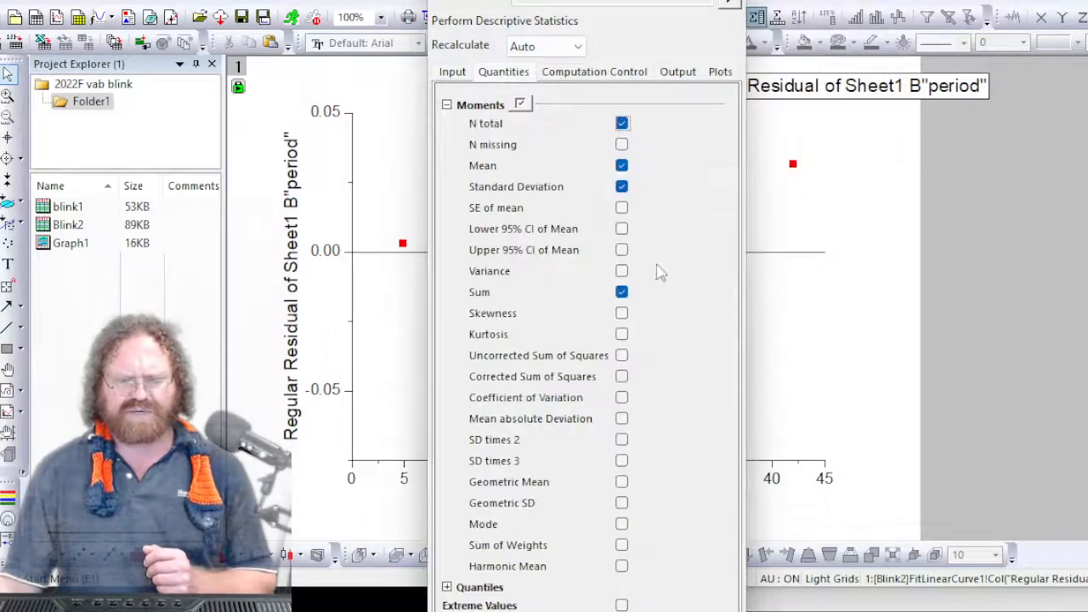
click(622, 166)
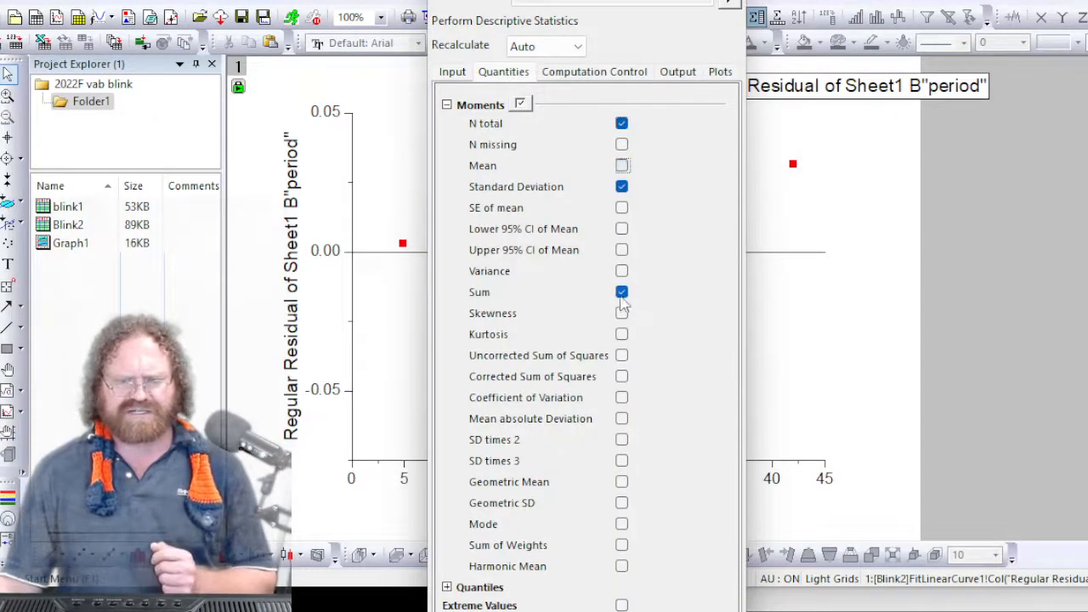
click(622, 291)
click(622, 124)
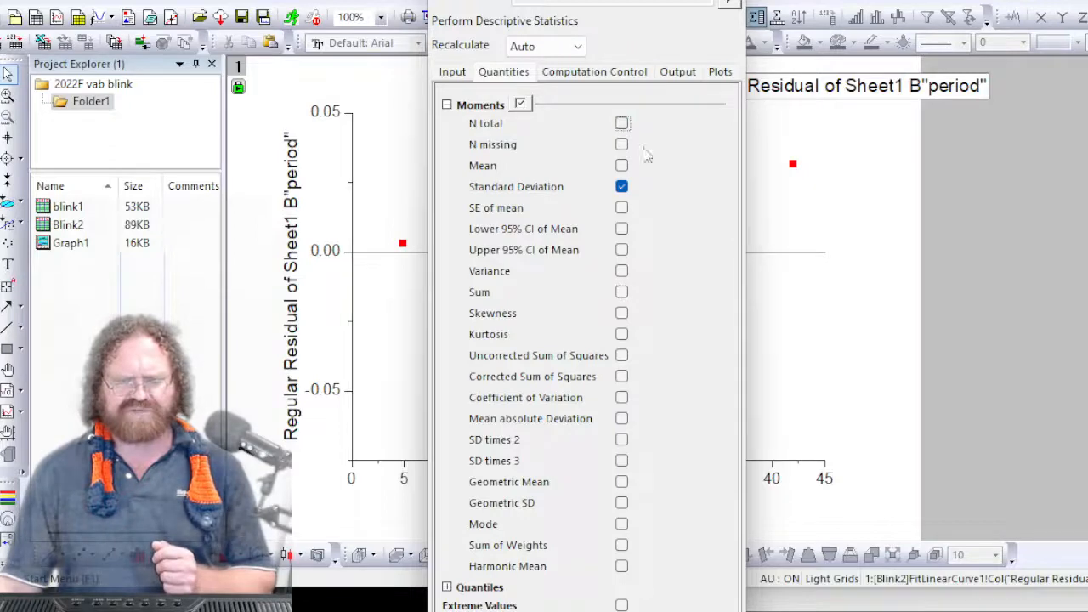
click(447, 586)
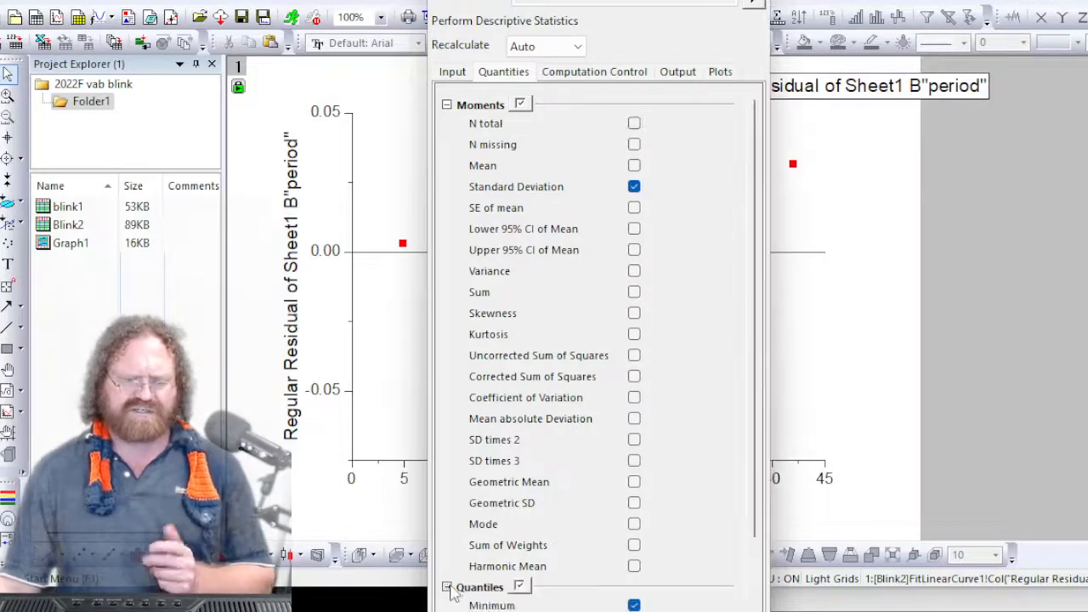
scroll(620, 553, down, 3)
click(634, 395)
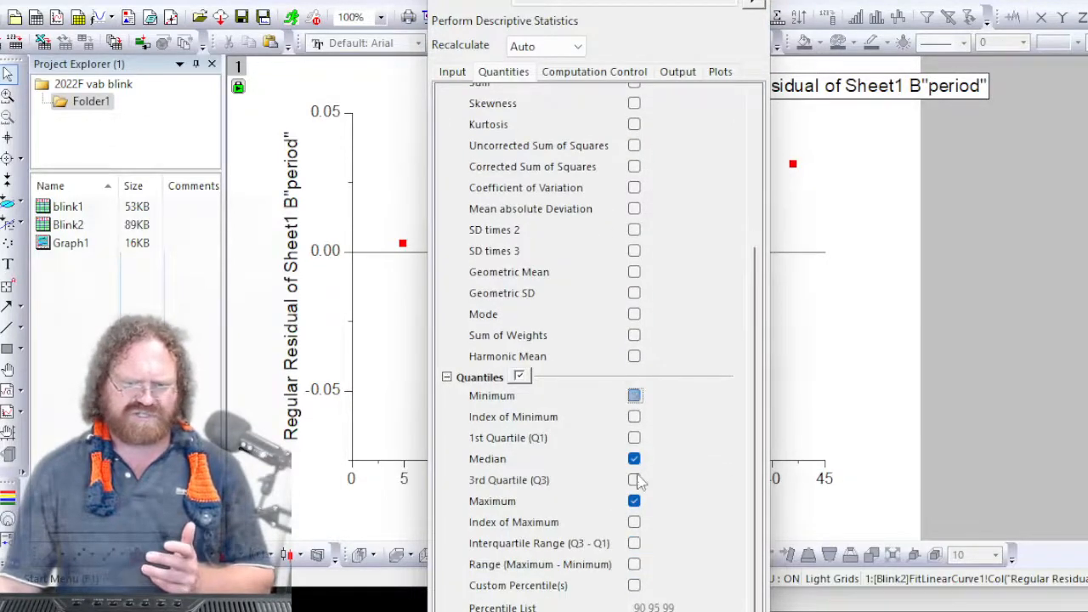
click(634, 458)
click(634, 501)
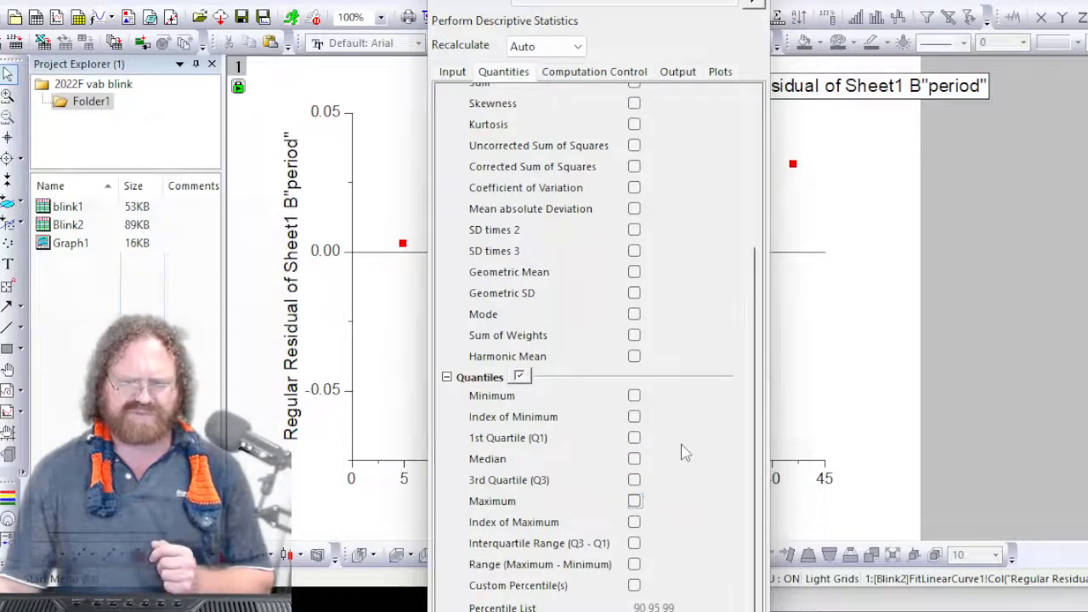
Check the input data settings, compute the descriptive statistics and switch to the report sheet
scroll(685, 451, up, 5)
click(453, 71)
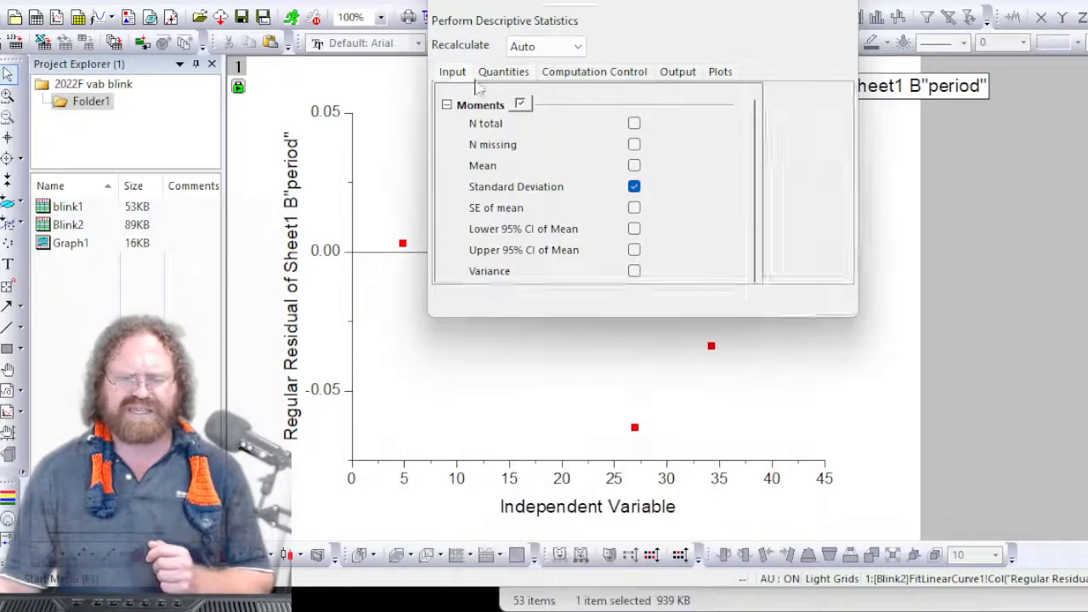
click(761, 311)
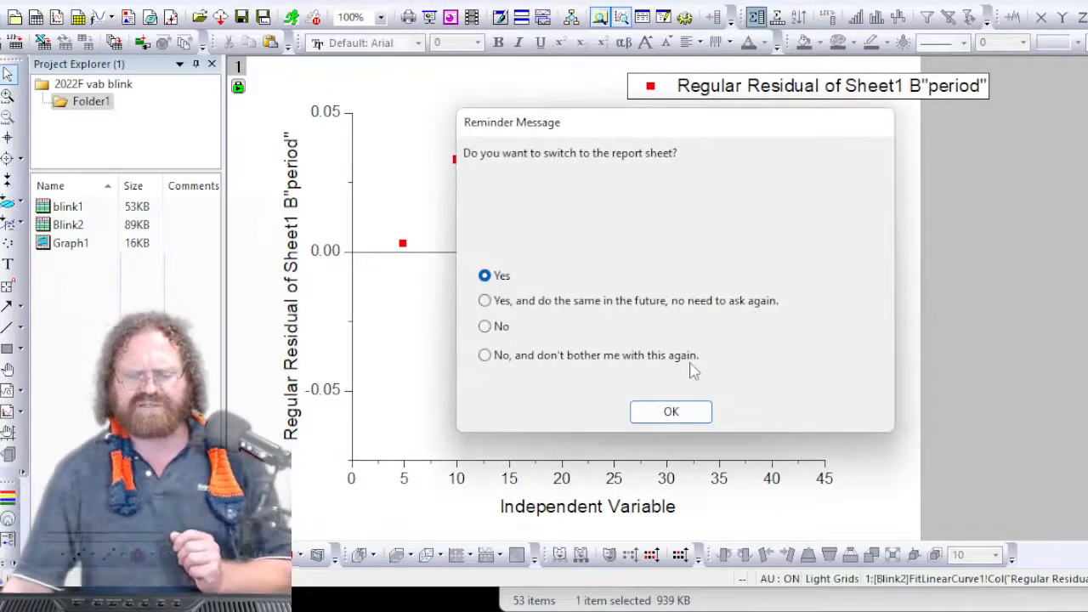
click(668, 410)
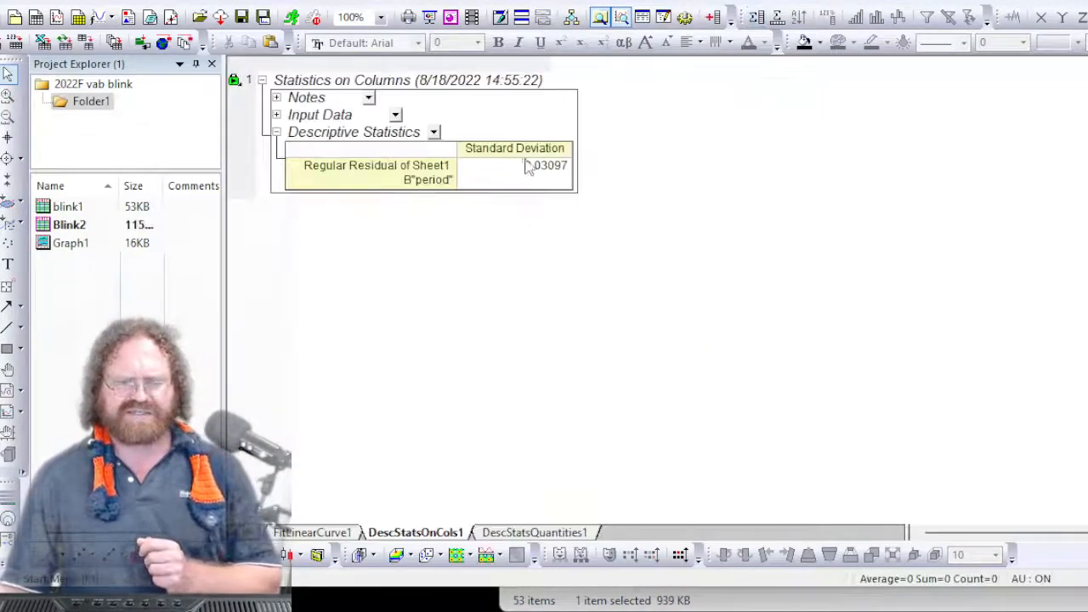
Read the standard deviation of the period residuals in the descriptive statistics report
click(548, 177)
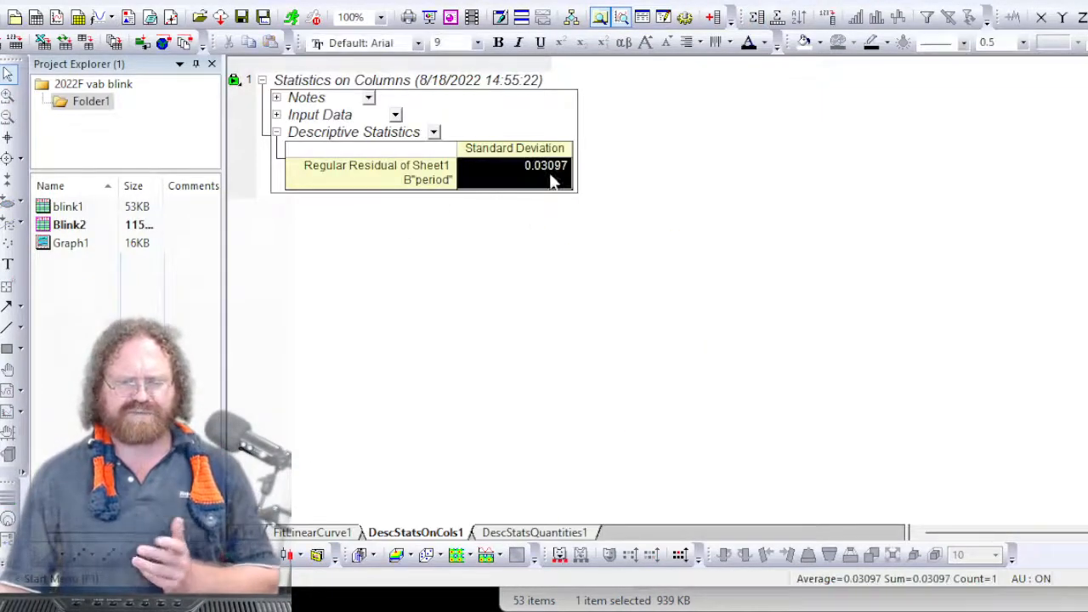
click(709, 260)
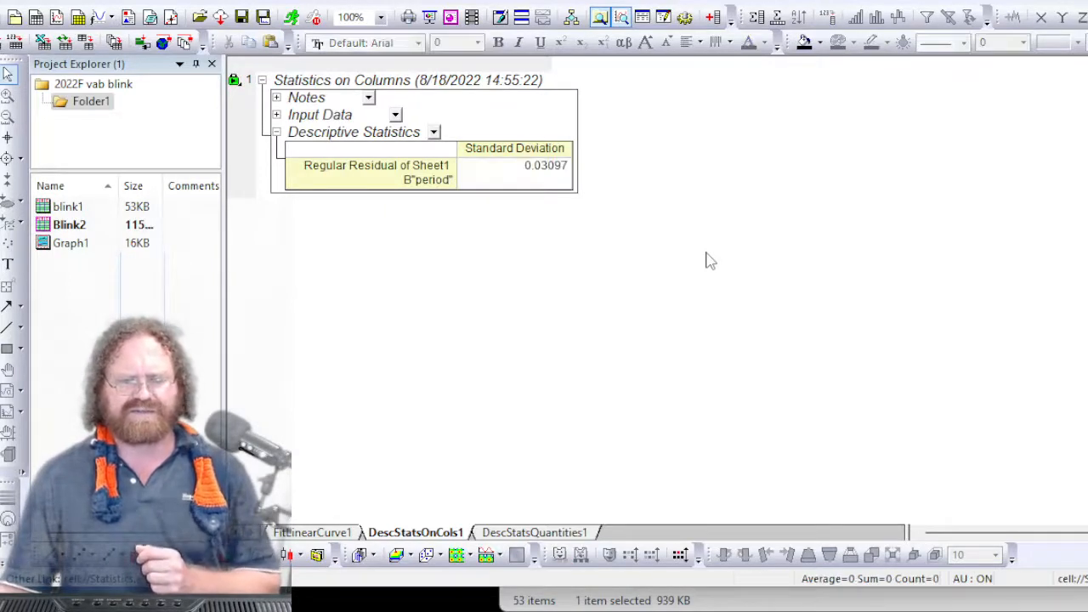
click(526, 178)
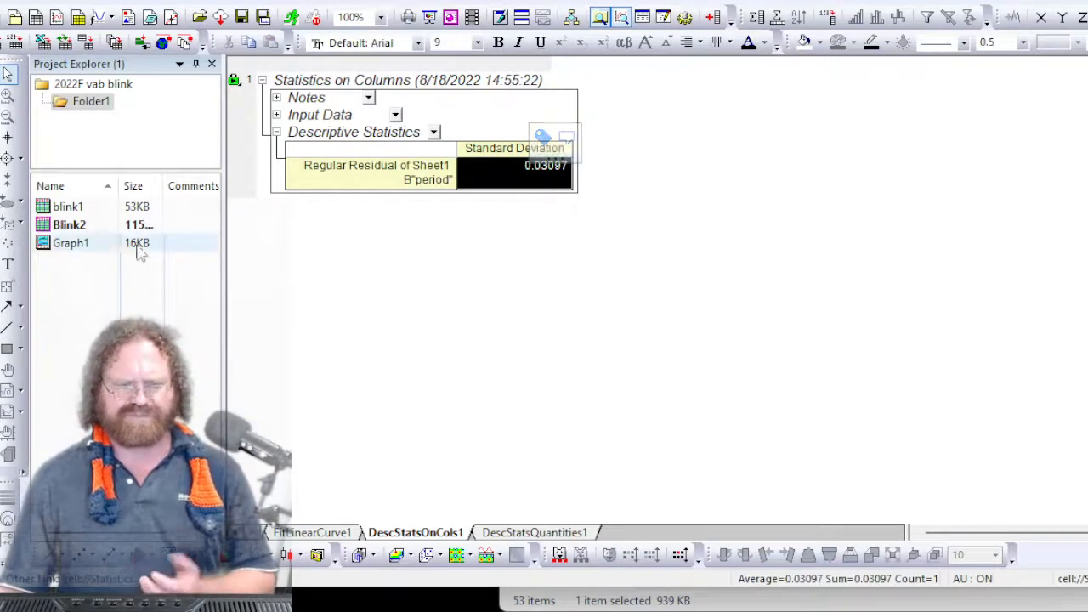
mouse_move(110, 244)
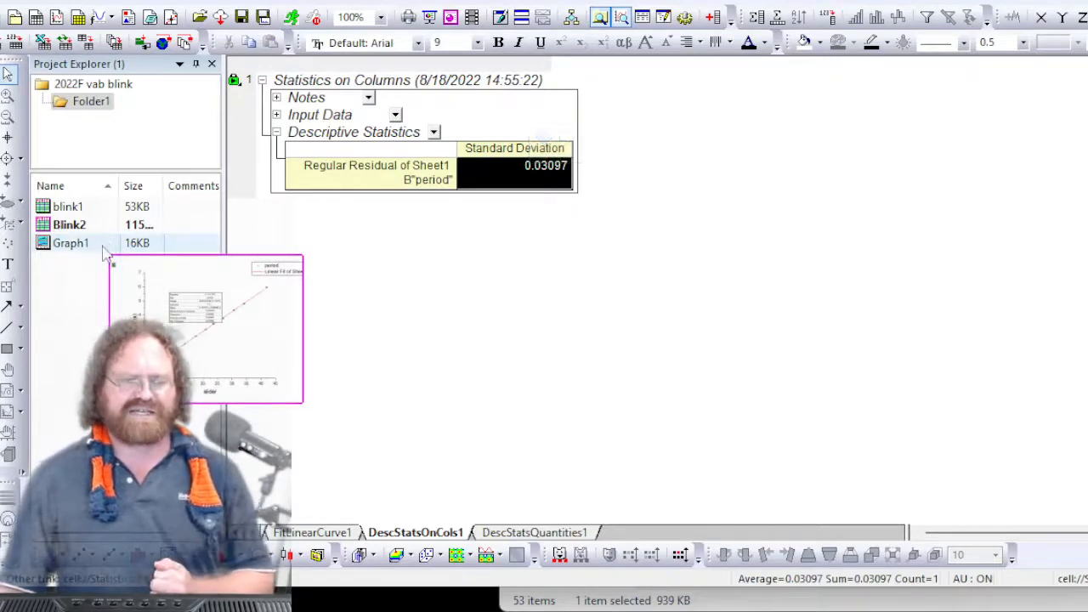
mouse_move(81, 225)
mouse_move(284, 508)
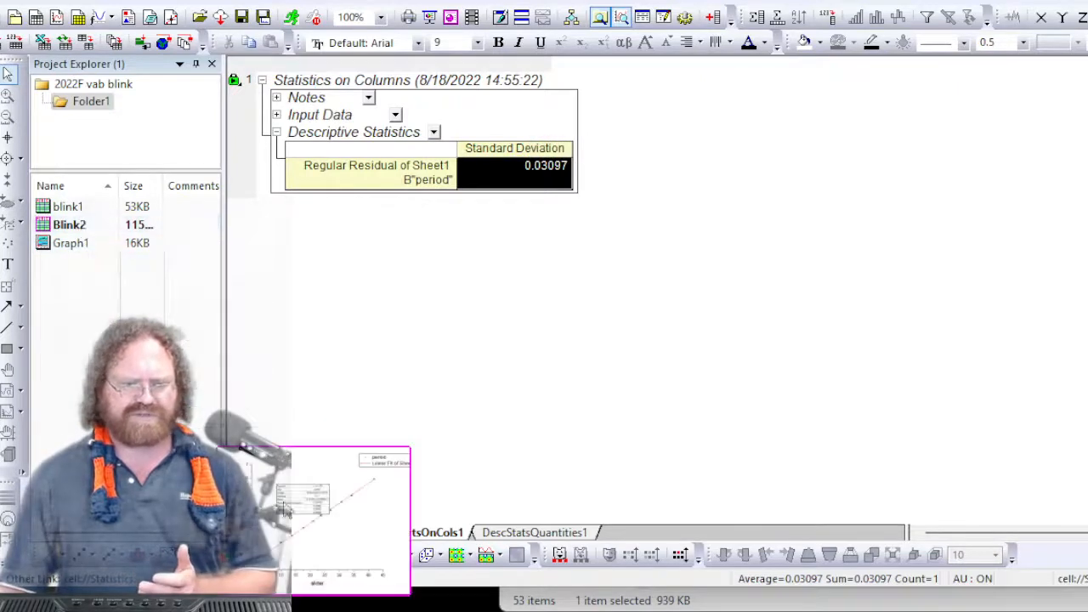
click(513, 423)
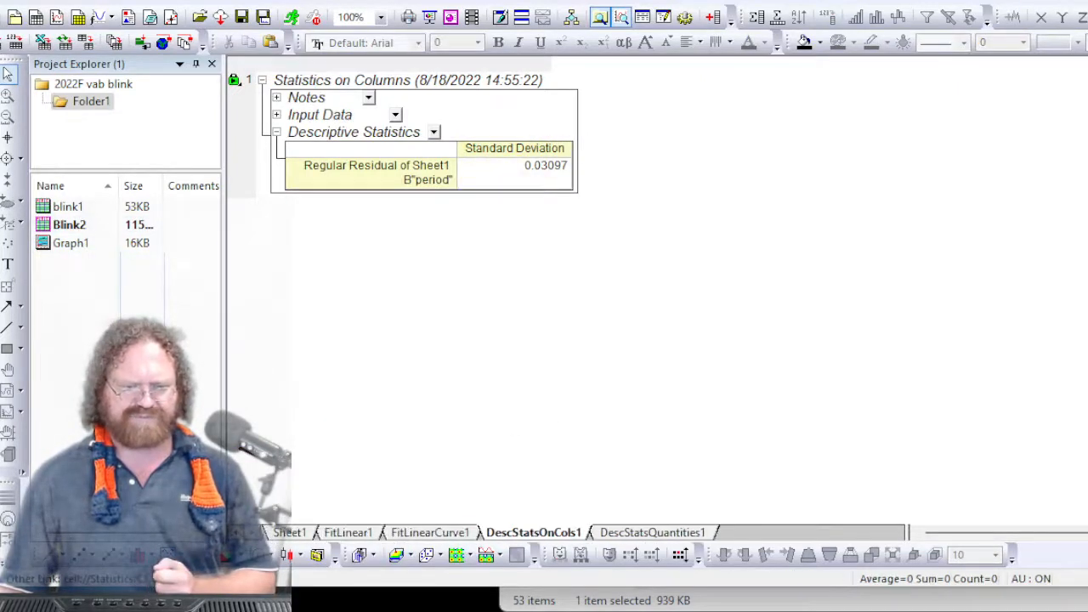
Return to Sheet1 of Blink2 and set the E_period column formula to 0.03097
click(289, 531)
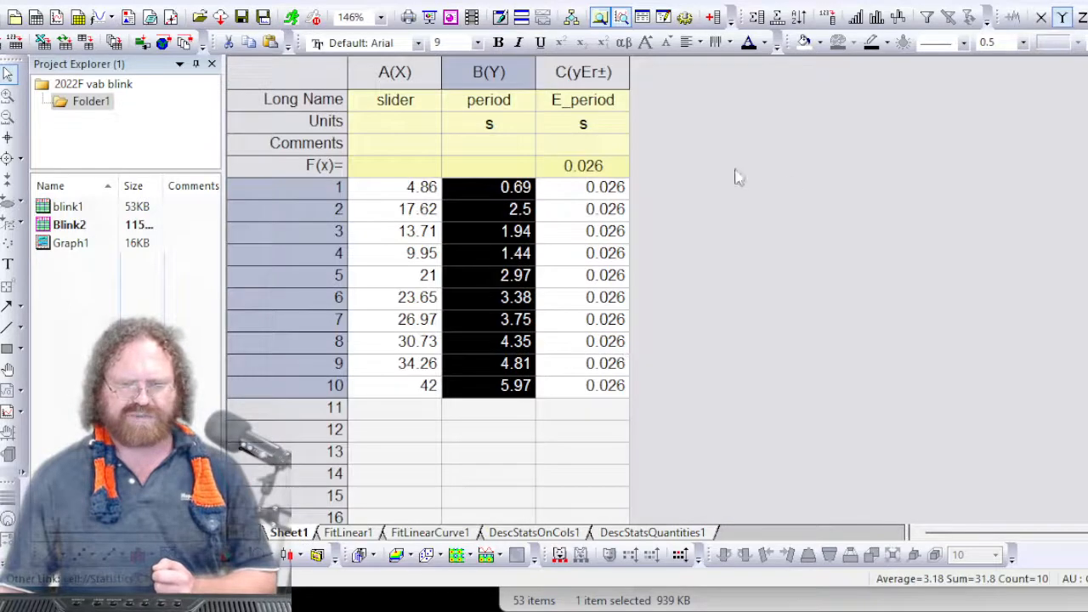
click(601, 167)
drag(600, 167, 502, 162)
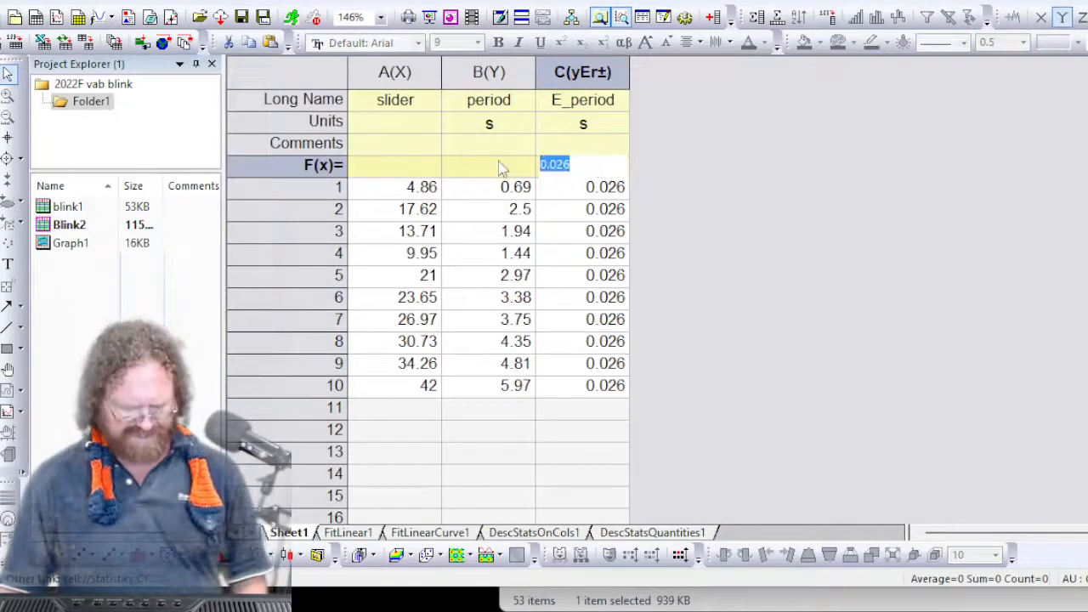
text(0.03097)
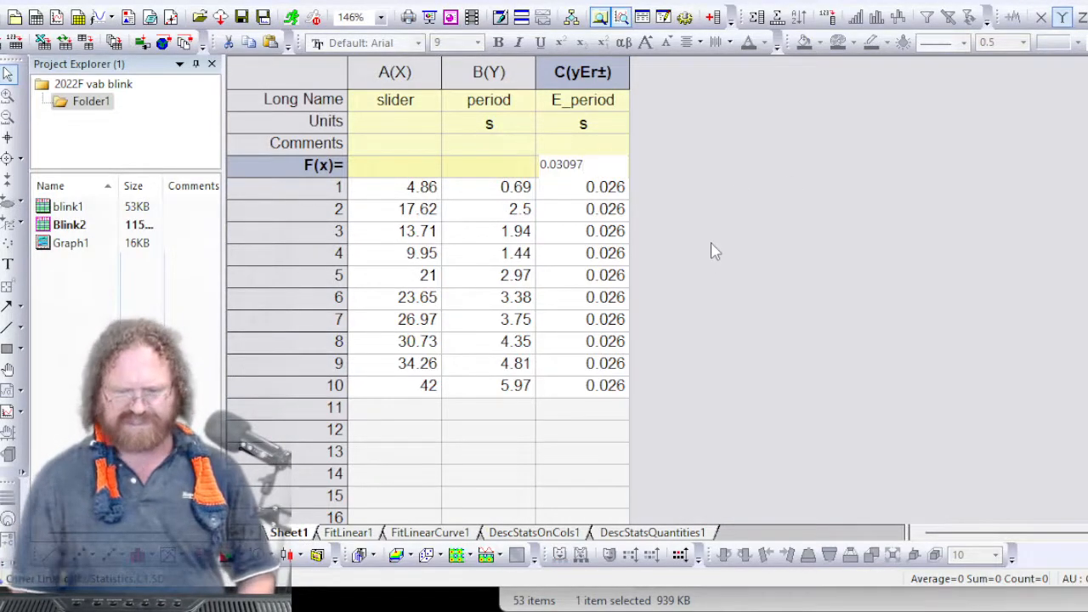
key(Return)
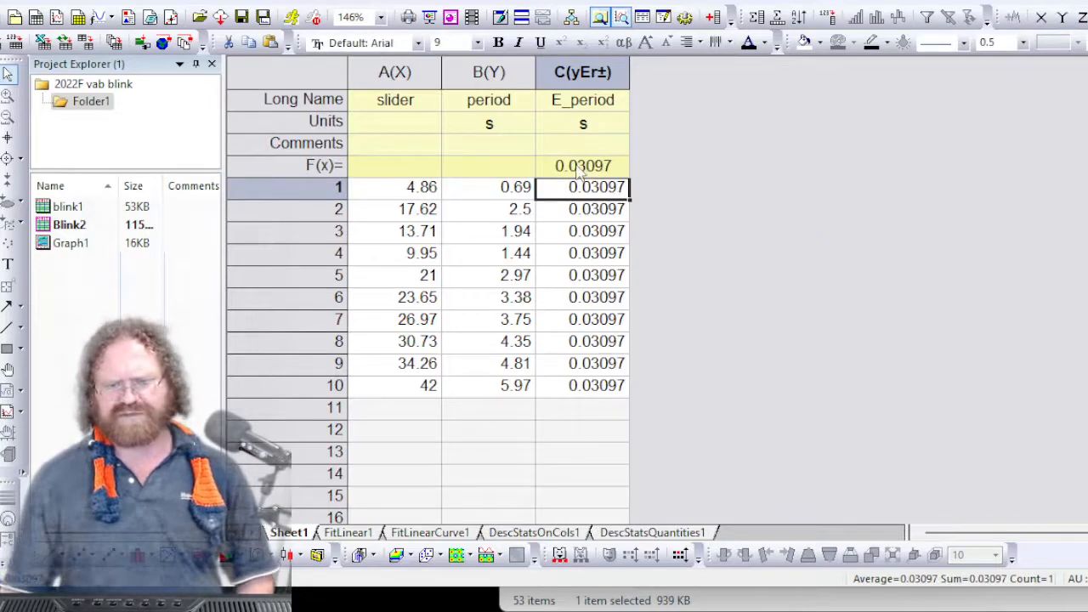
In Graph1, move the legend into the plot's upper-left area and open the linear fit results table for editing
click(752, 178)
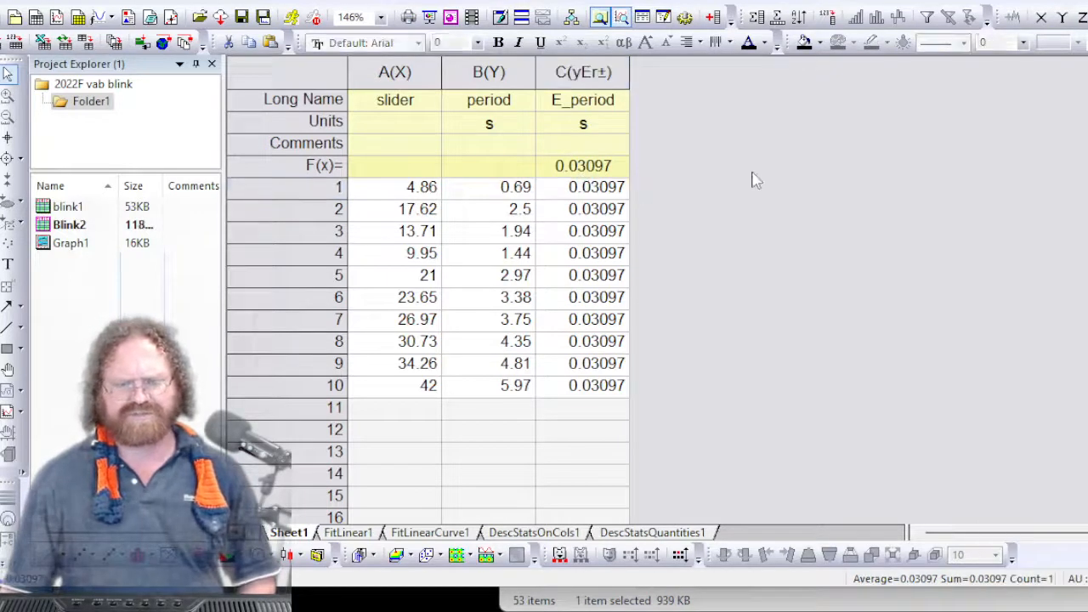
double_click(68, 244)
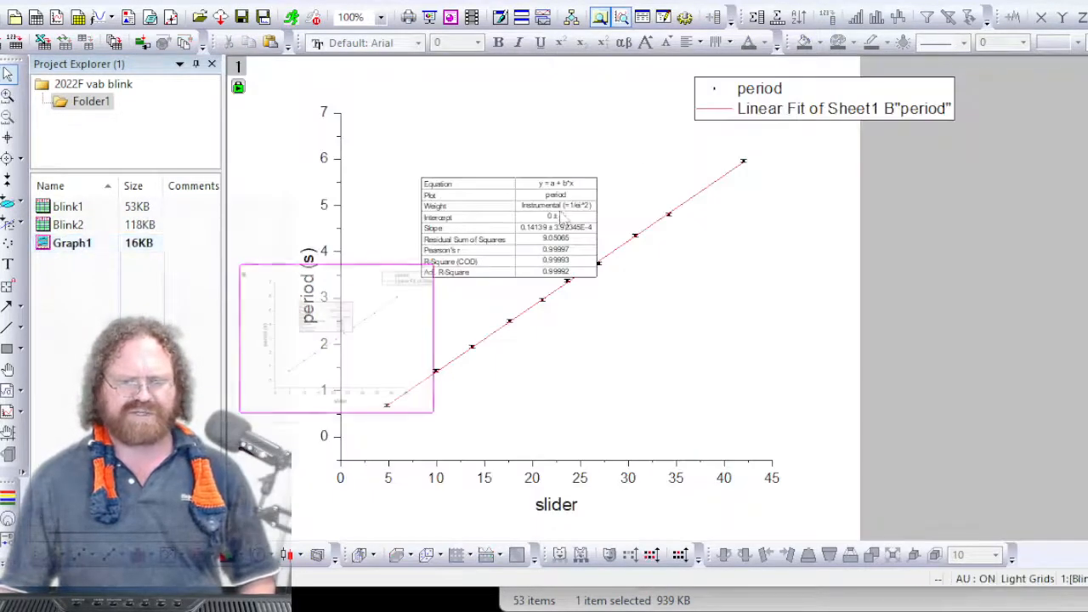
click(862, 90)
drag(862, 90, 518, 125)
double_click(536, 233)
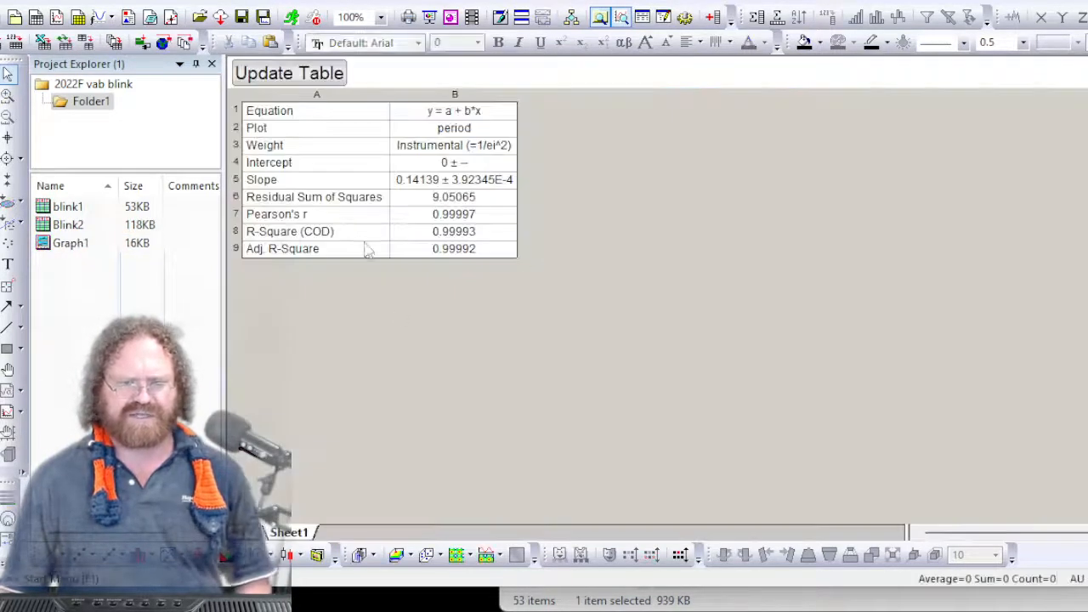
Clear the Residual Sum of Squares, Pearson's r, R-Square (COD) and Adj. R-Square entries from the fit results table
ctrl+scroll(644, 431, up, 3)
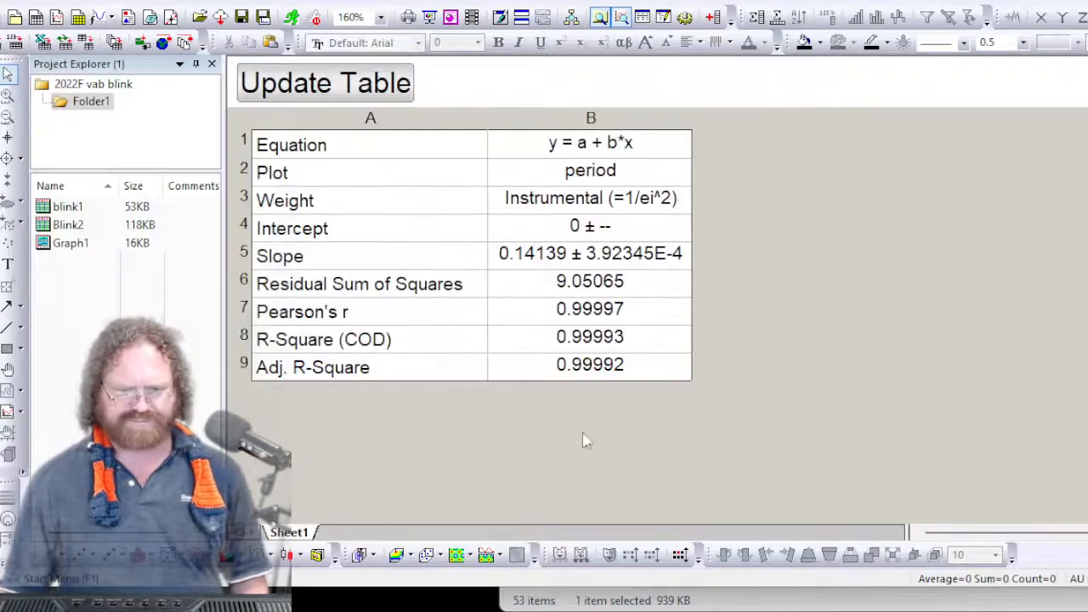
drag(321, 289, 557, 382)
key(Delete)
Add a stdev entry with the value 0.03 in the row below Slope
click(367, 294)
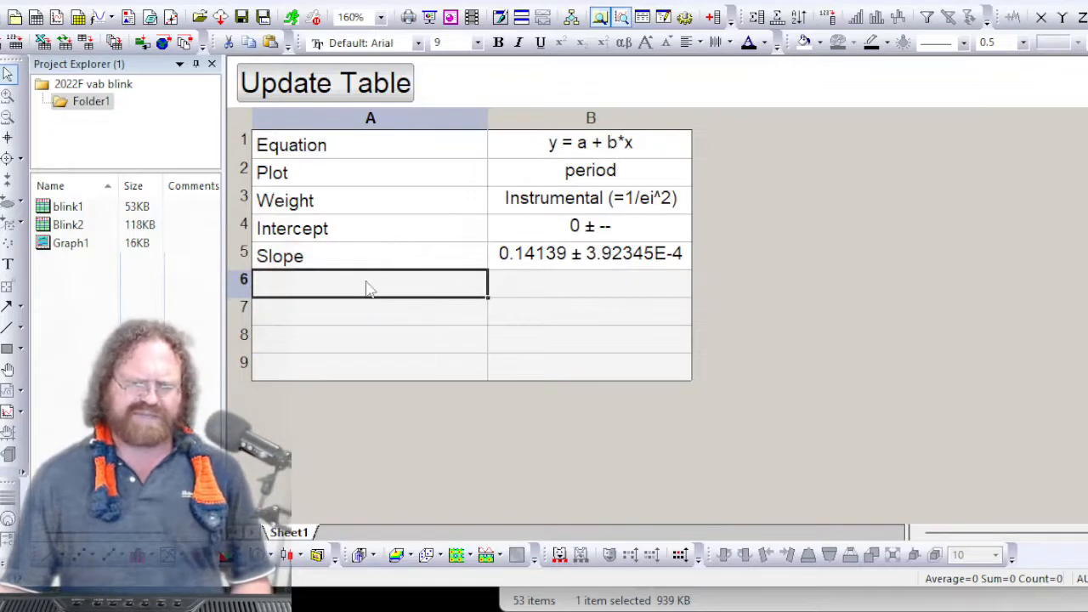
text(stdev)
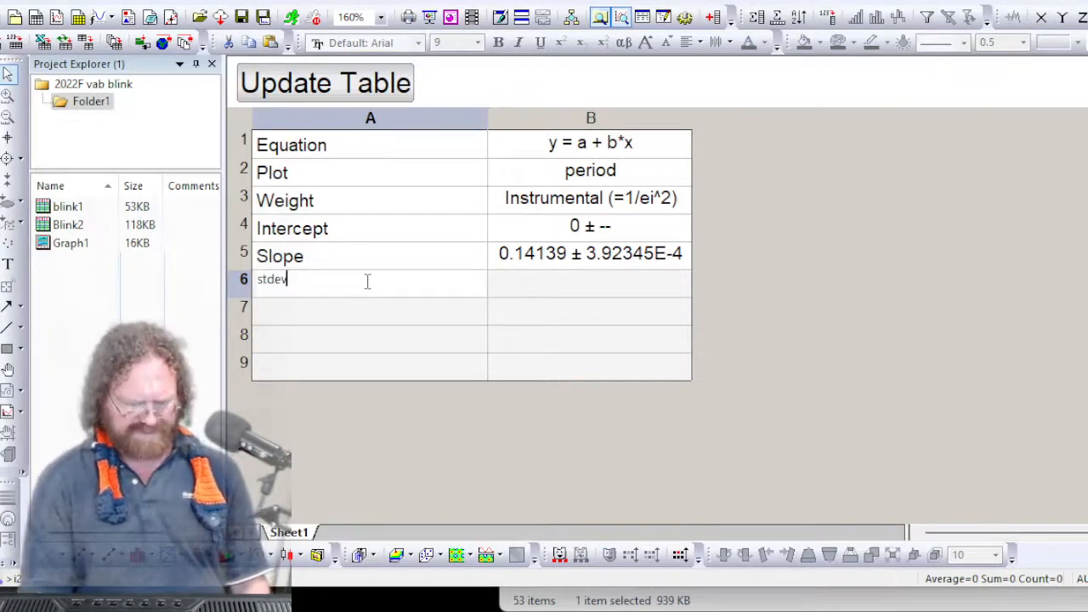
key(Tab)
text(0)
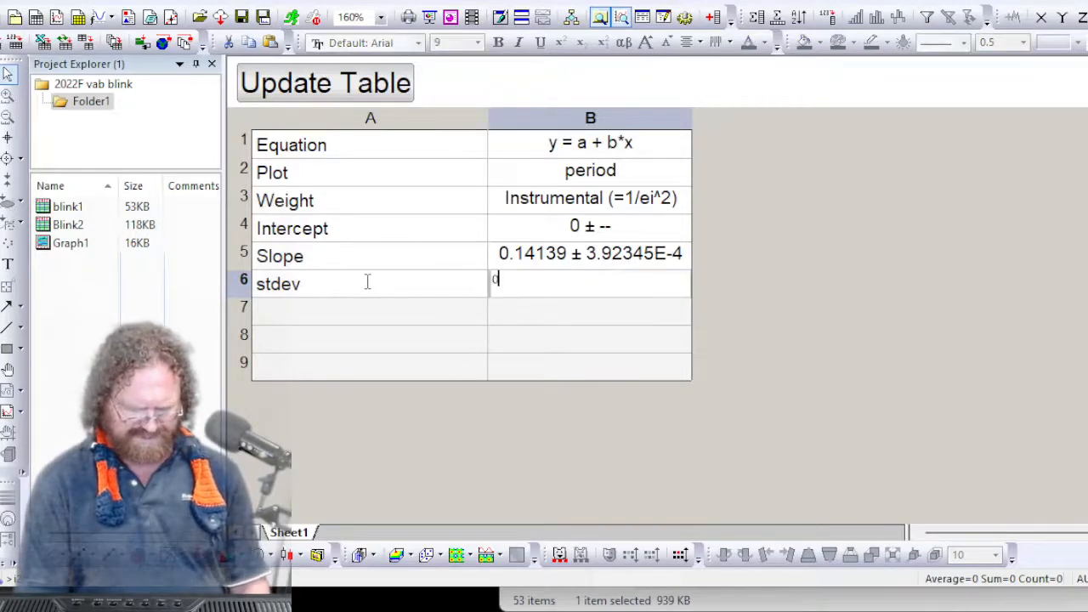
text(.03)
key(Return)
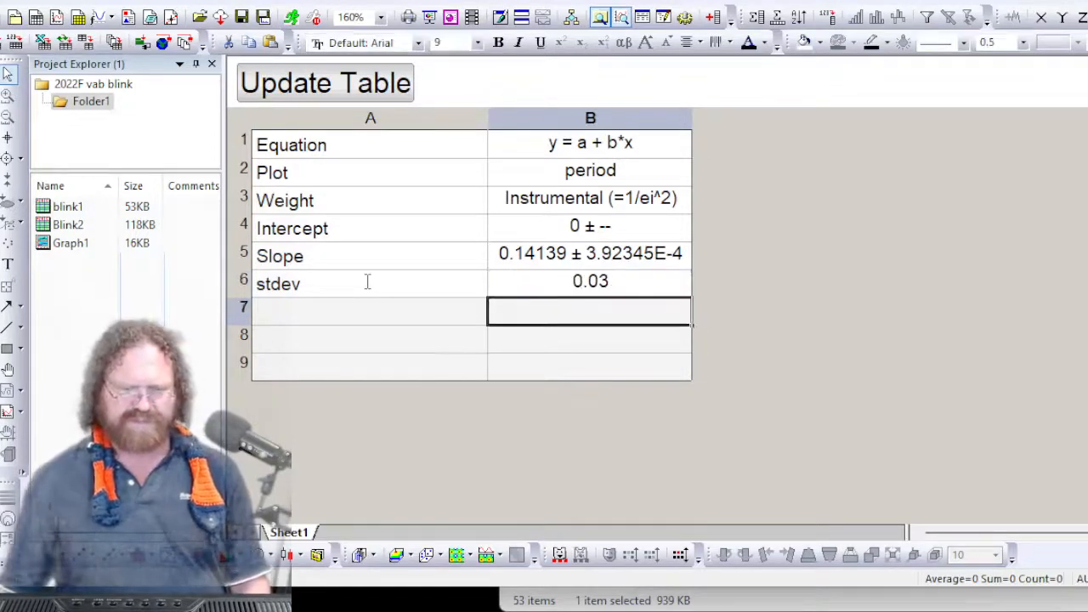
Delete the empty rows 7 to 9 and fit the width of column A to its contents
drag(242, 307, 238, 361)
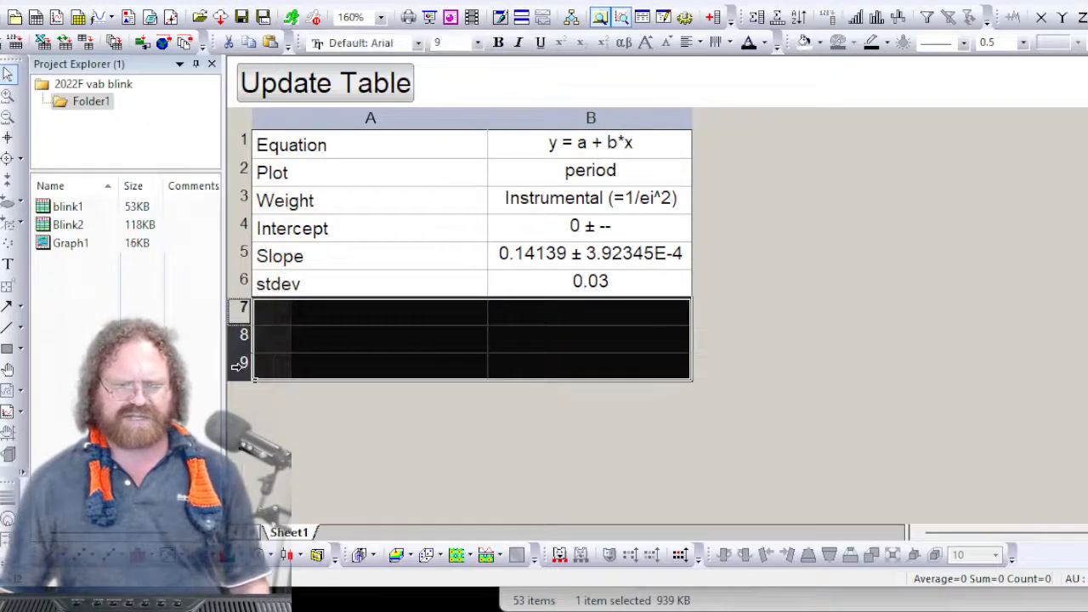
right_click(238, 360)
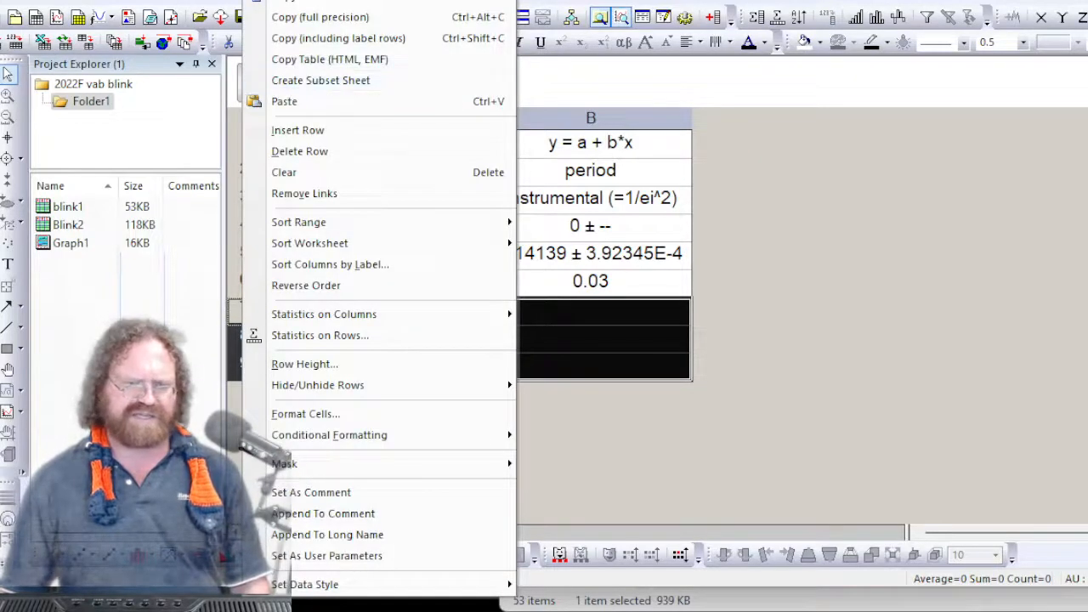
click(310, 156)
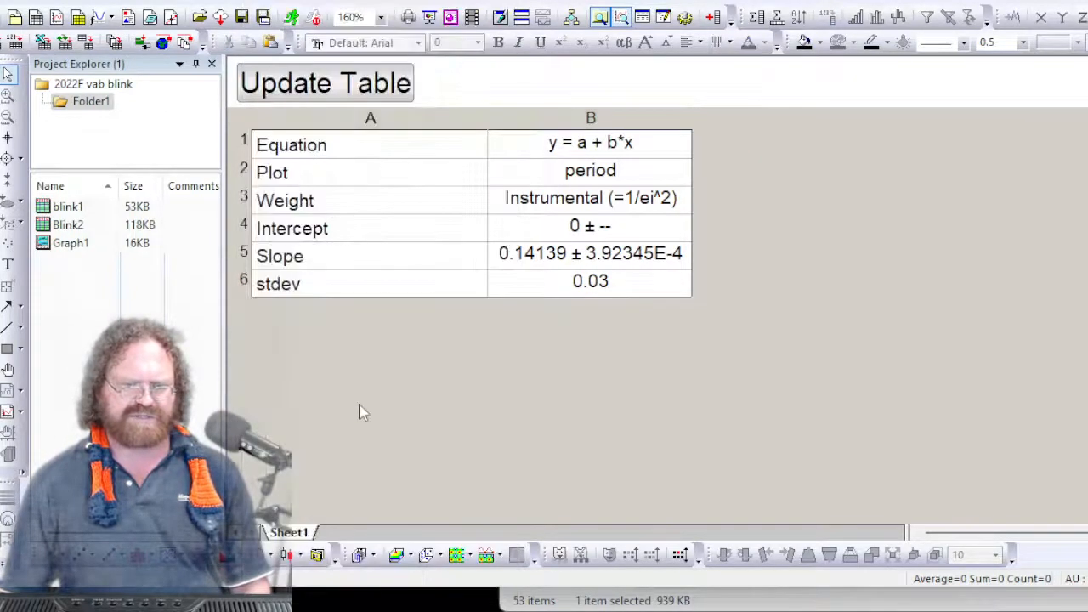
double_click(489, 119)
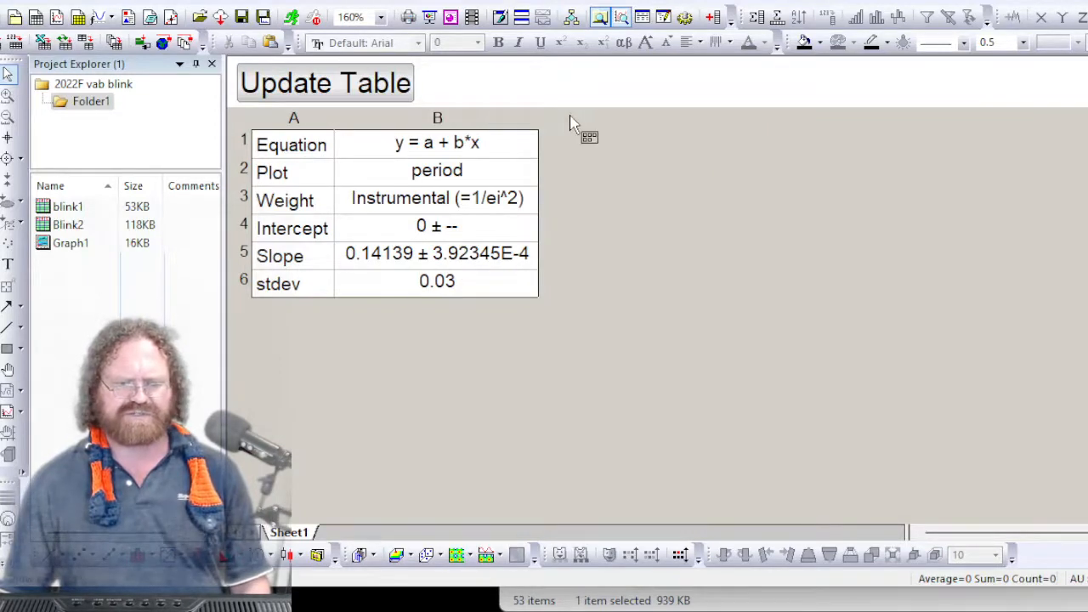
Add column C, label it "expected" in the Weight row and enter =1/7 in the Slope row
click(712, 17)
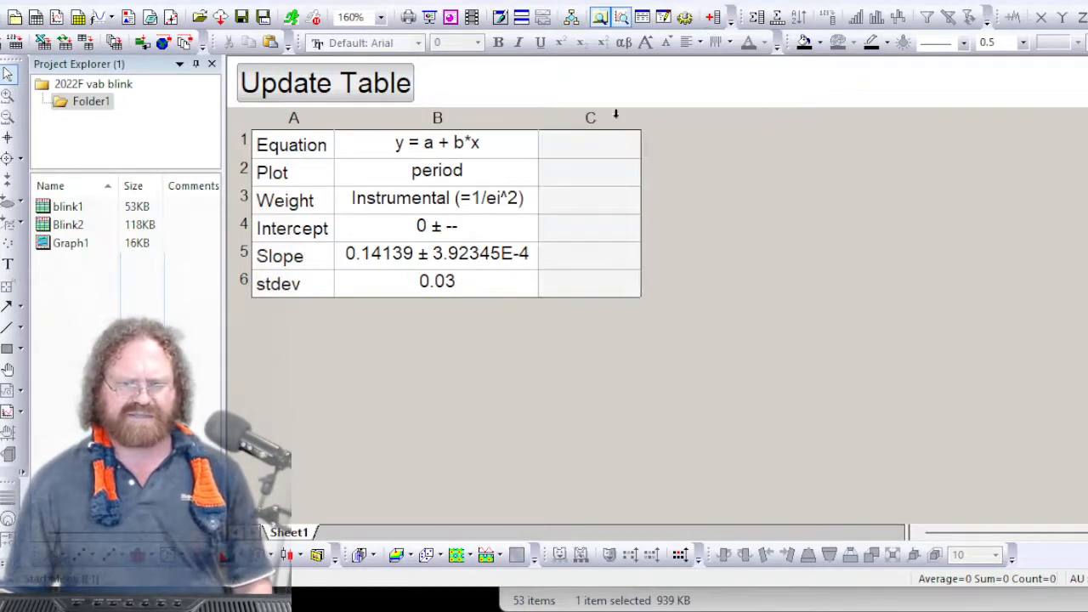
click(602, 204)
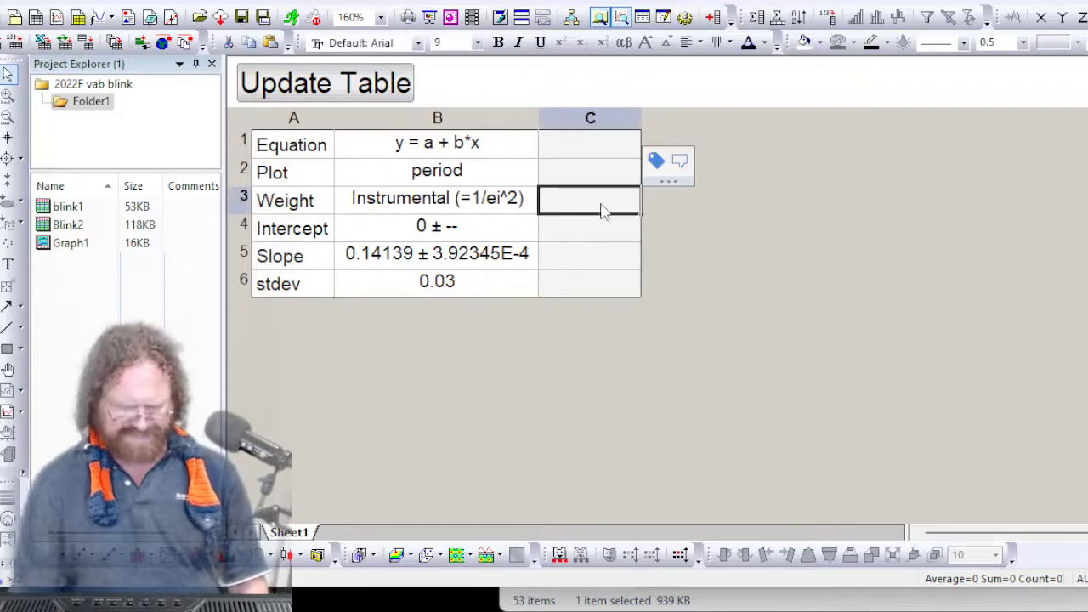
text(expected)
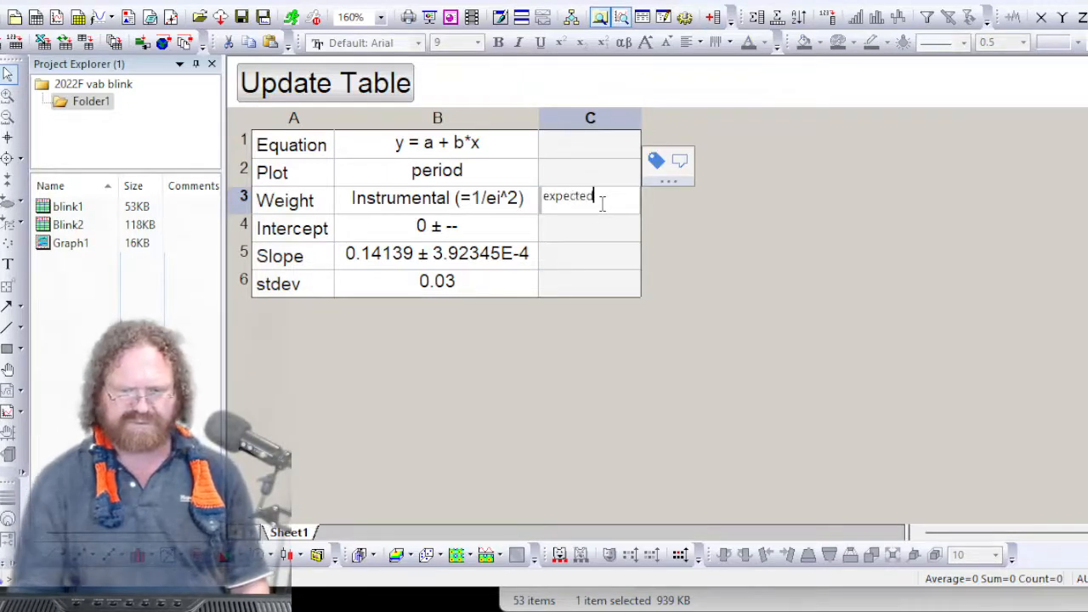
key(Return)
key(Return)
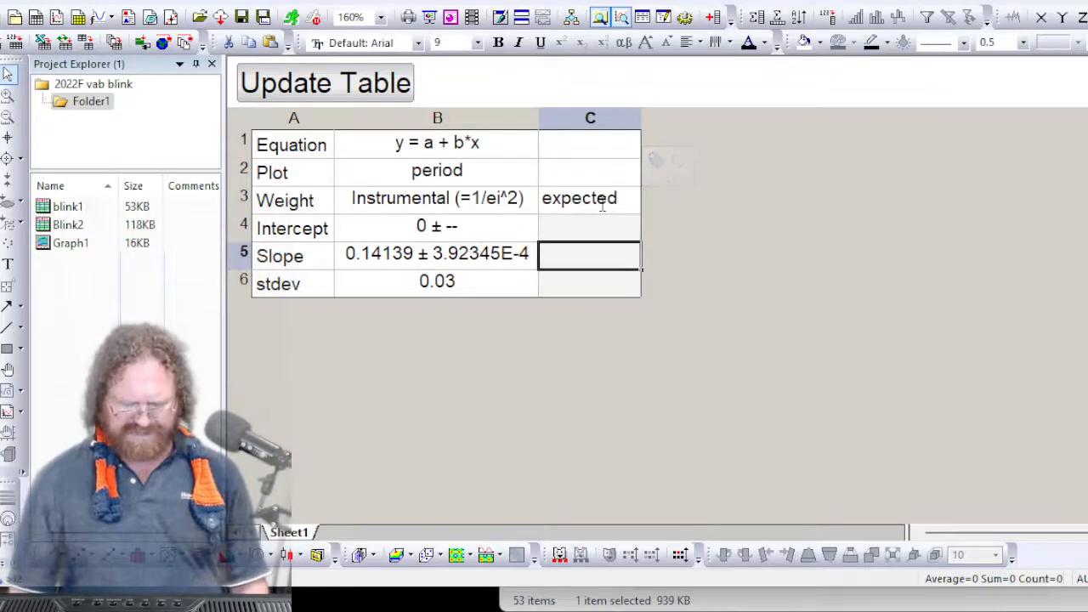
text(=1/7)
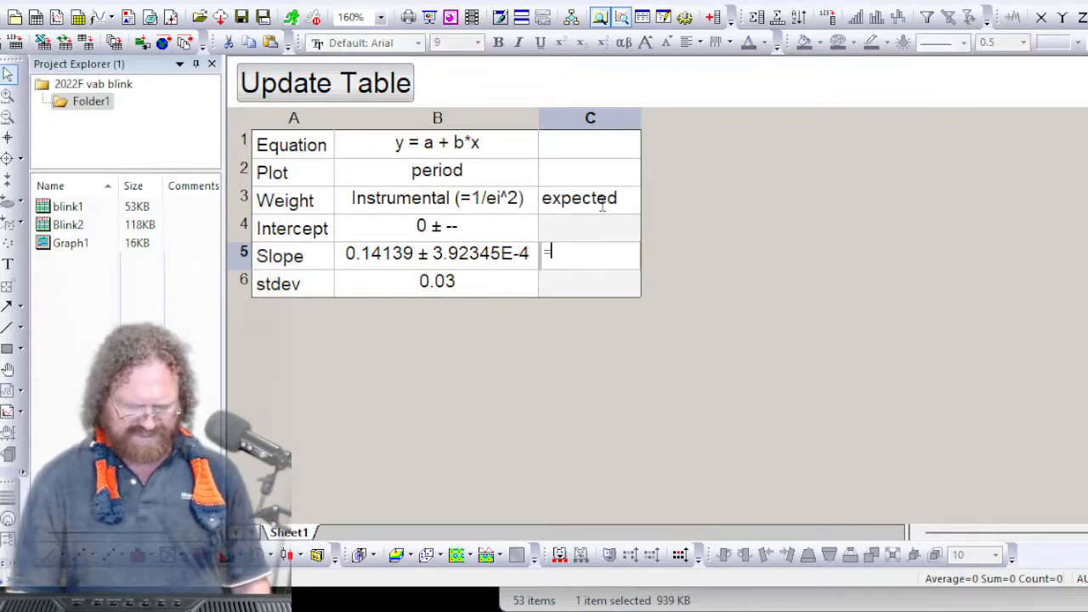
key(Return)
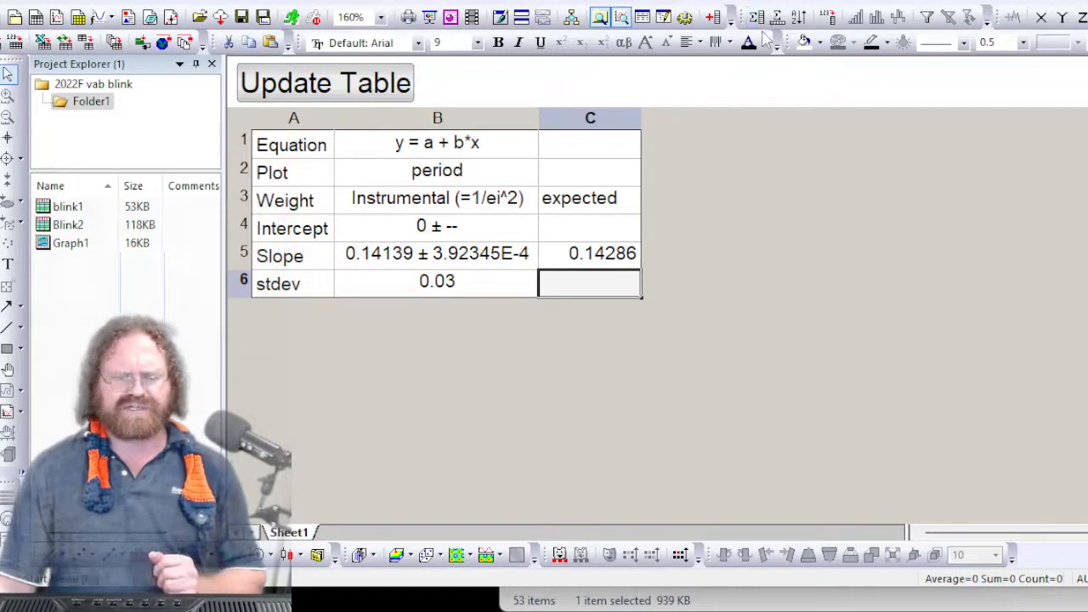
Add columns D and E, fill column D with "uinits" in row 3 and s for Slope and stdev, and narrow column D
click(713, 17)
click(712, 17)
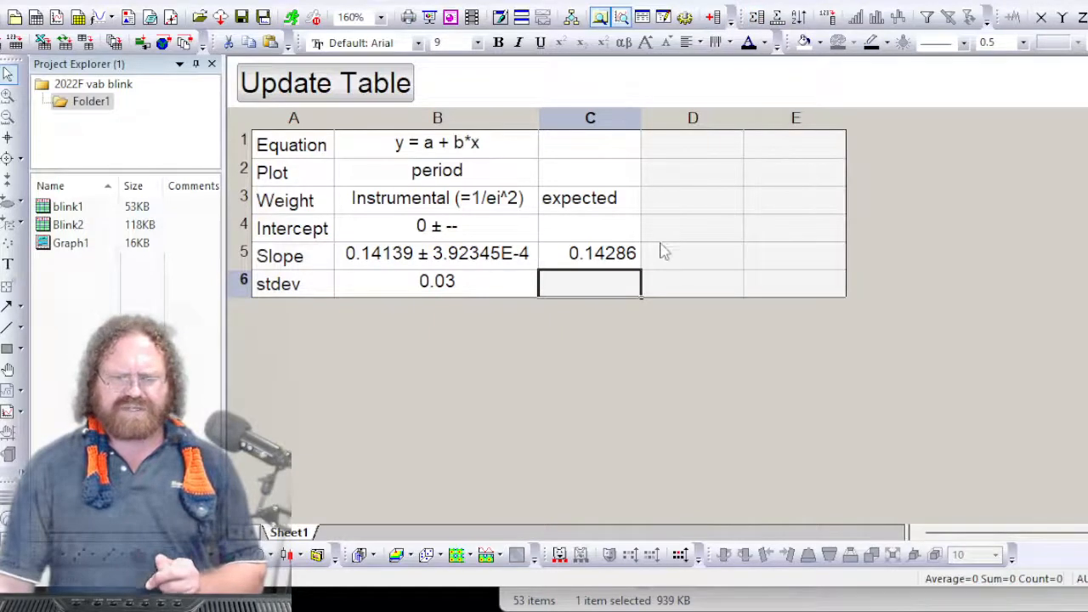
click(684, 211)
text(ui)
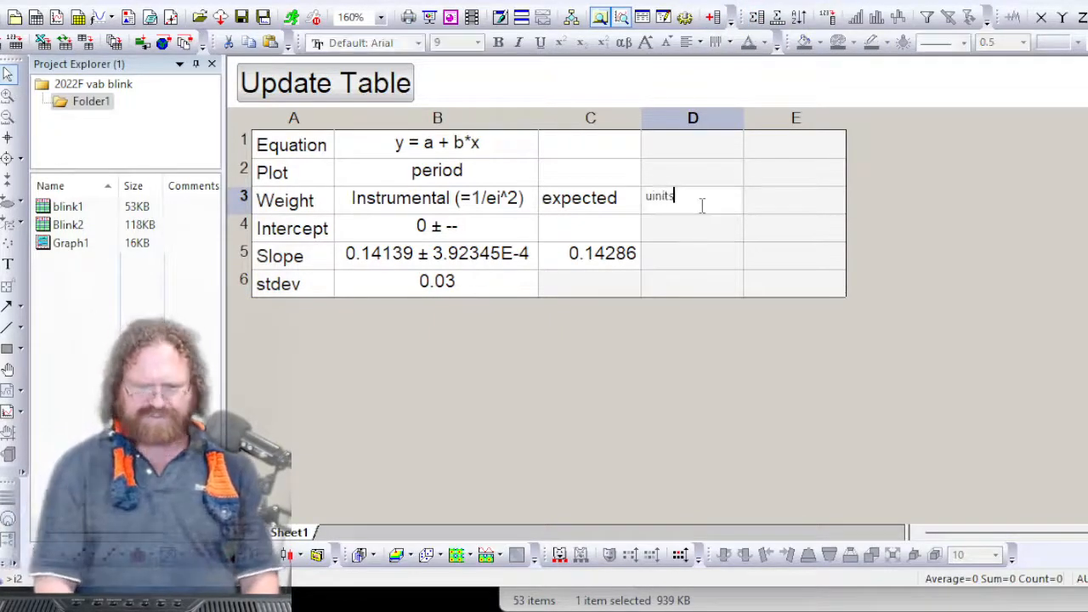
text(nits)
key(Return)
key(Return)
text(s)
key(Return)
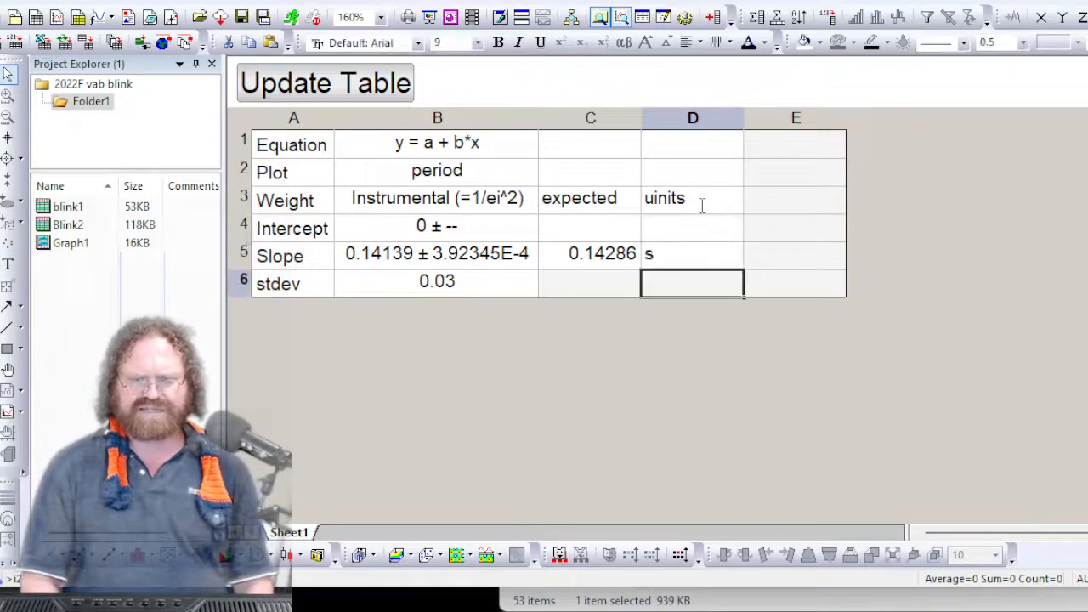
text(s)
key(Return)
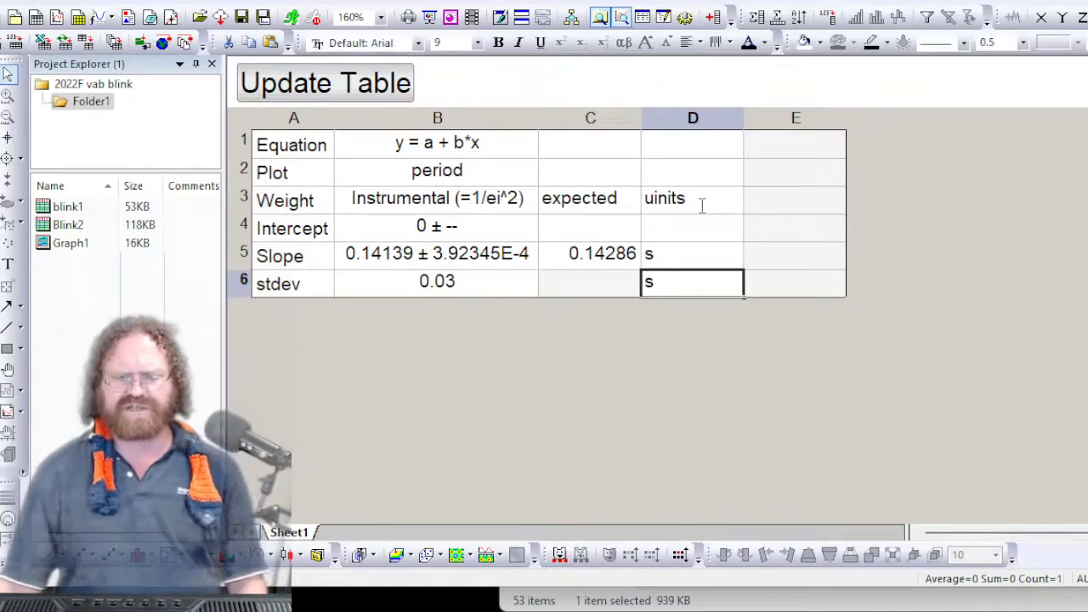
double_click(745, 111)
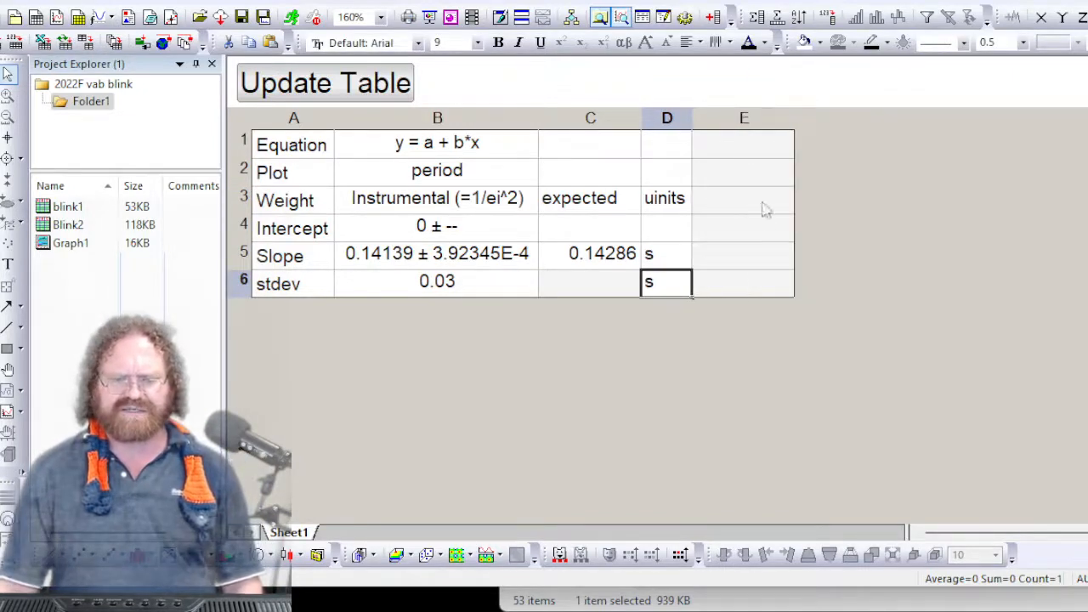
Label column E "zscore" in the Weight row of the table
click(647, 260)
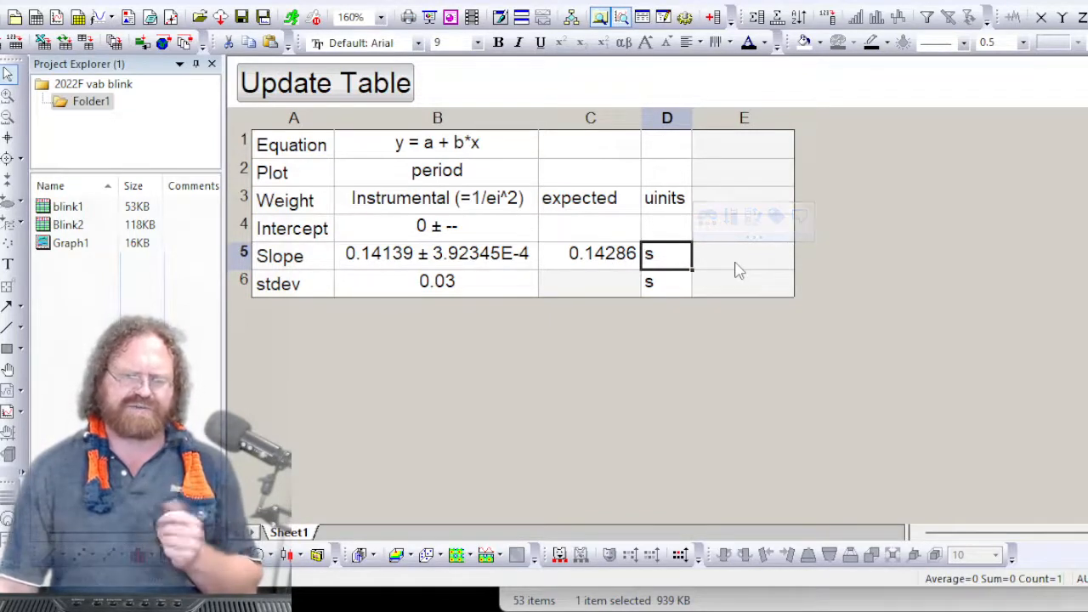
double_click(724, 202)
click(674, 204)
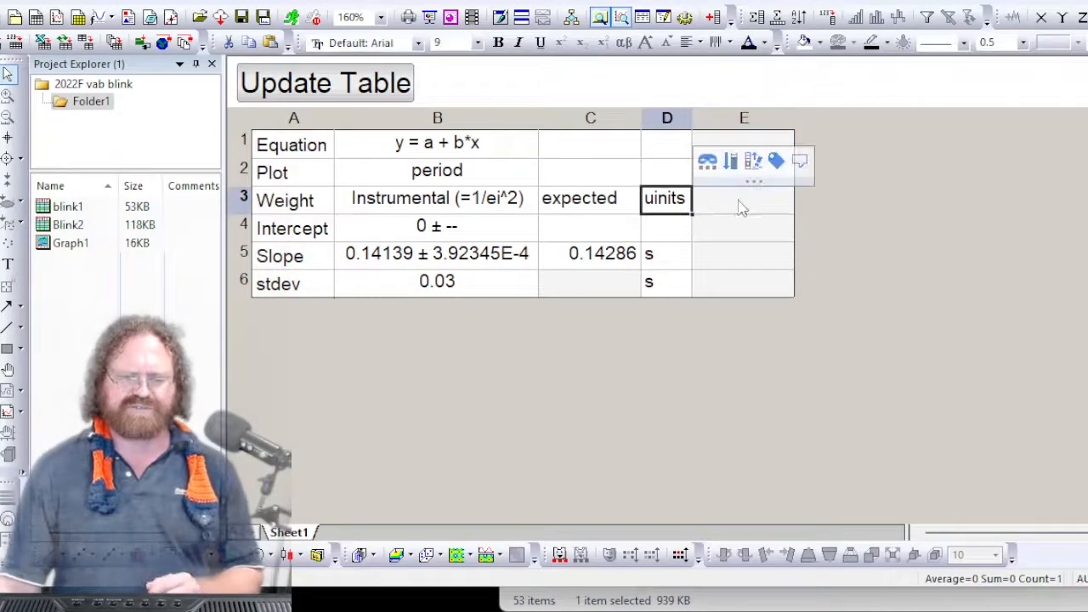
double_click(739, 200)
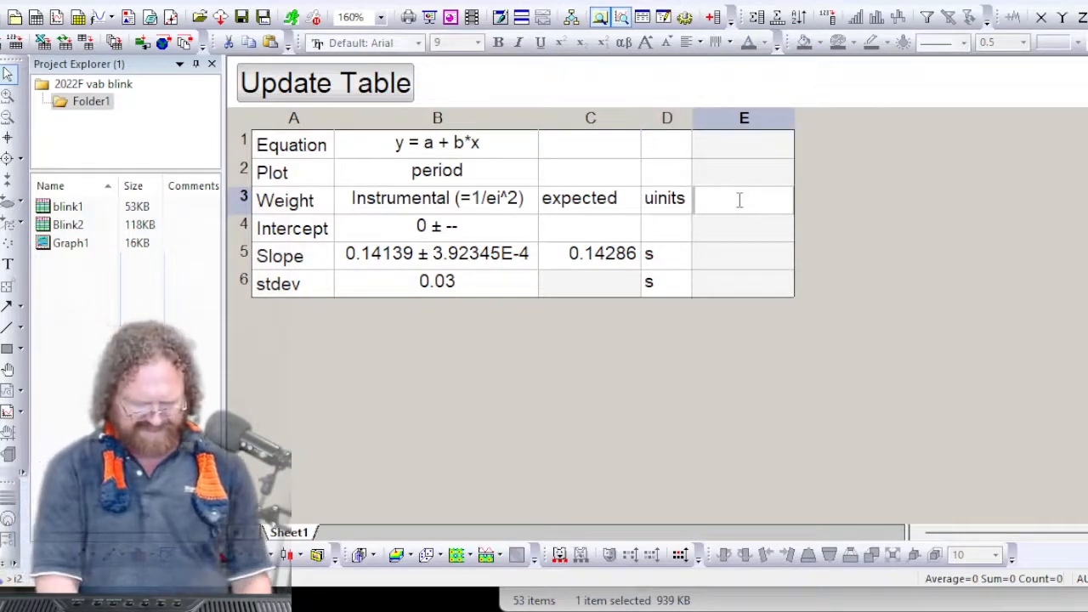
text(zsoc)
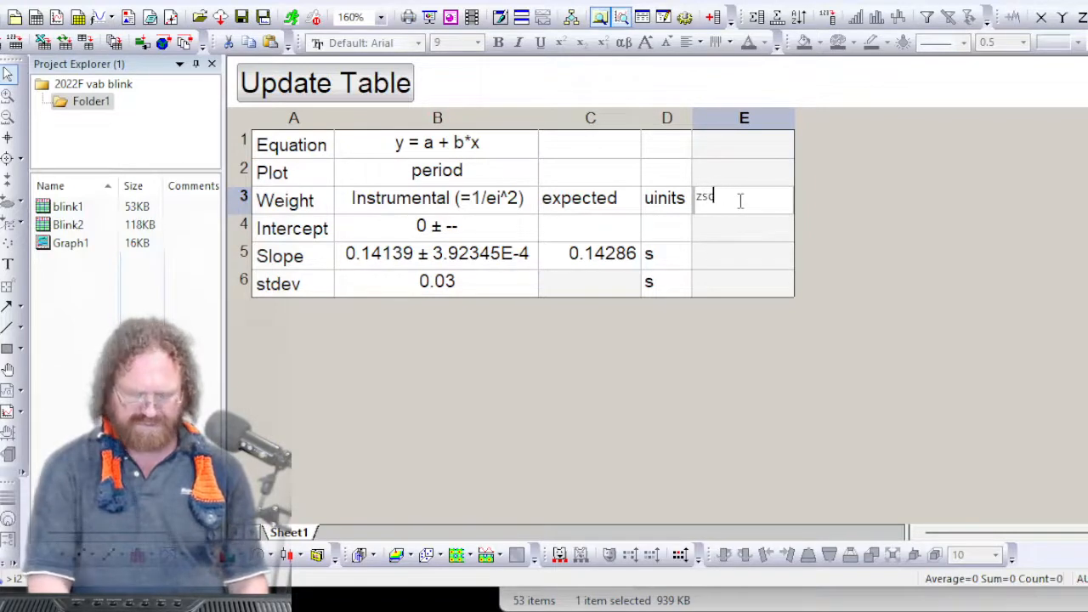
text(re)
key(Return)
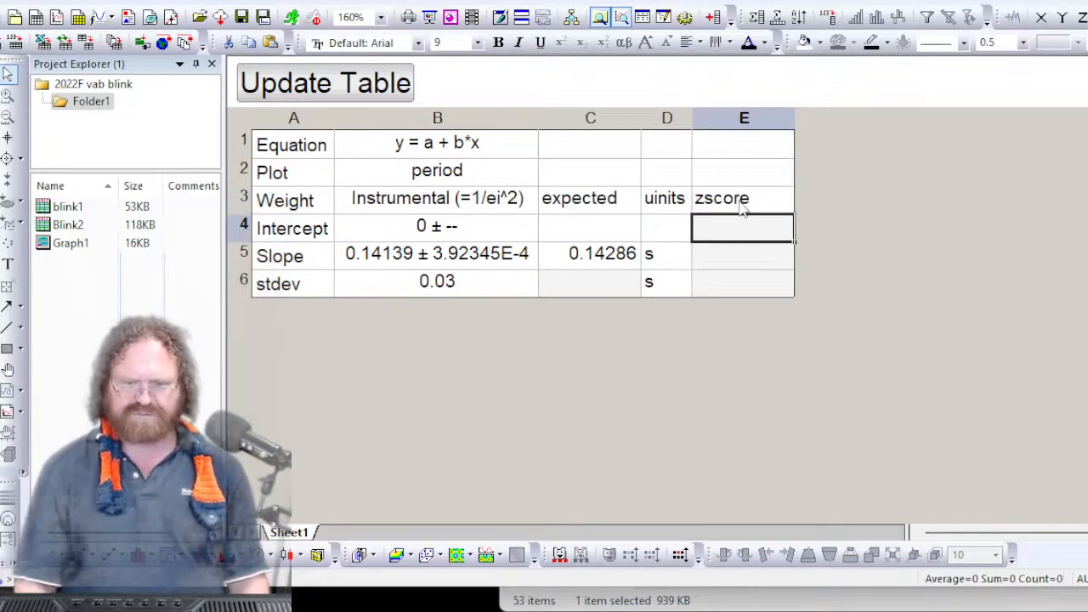
Enter the formula =abs(0.014139-C5)/0.0004 in the zscore cell of the Slope row
click(740, 266)
text(=)
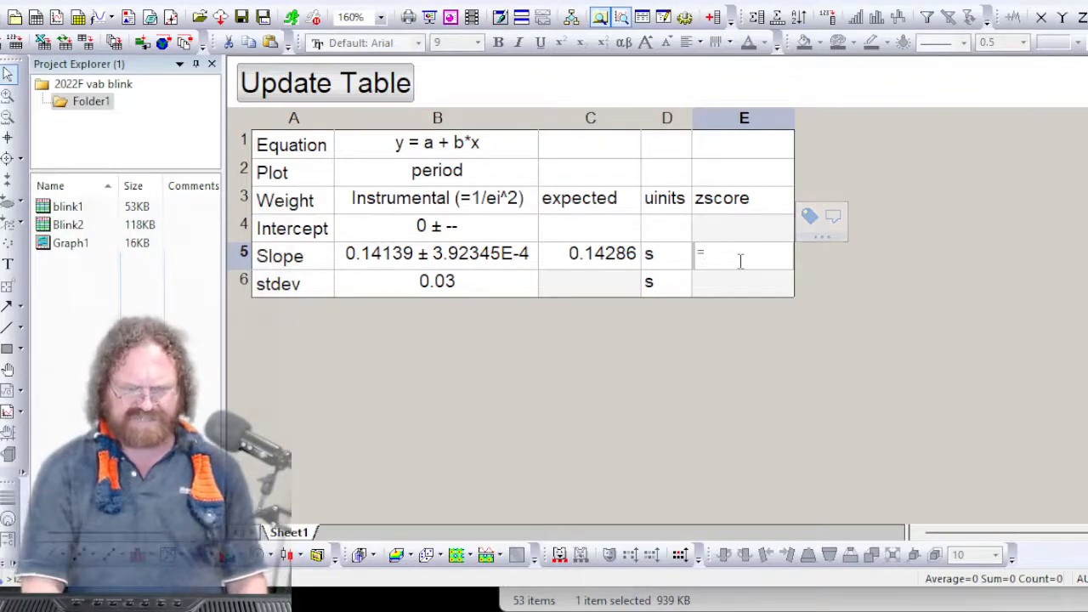
text(0.014139-)
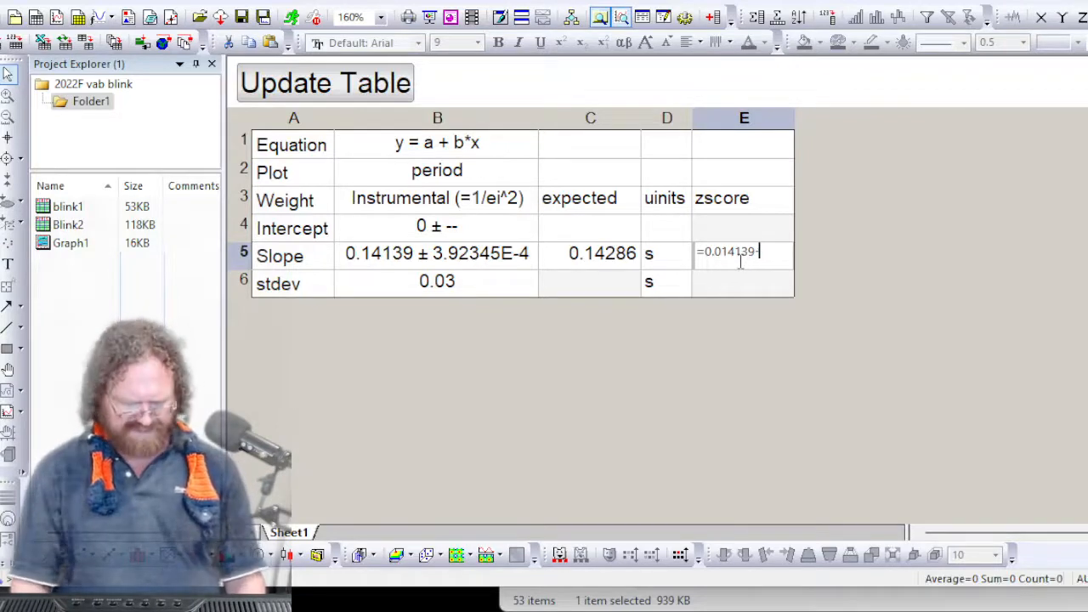
text(c)
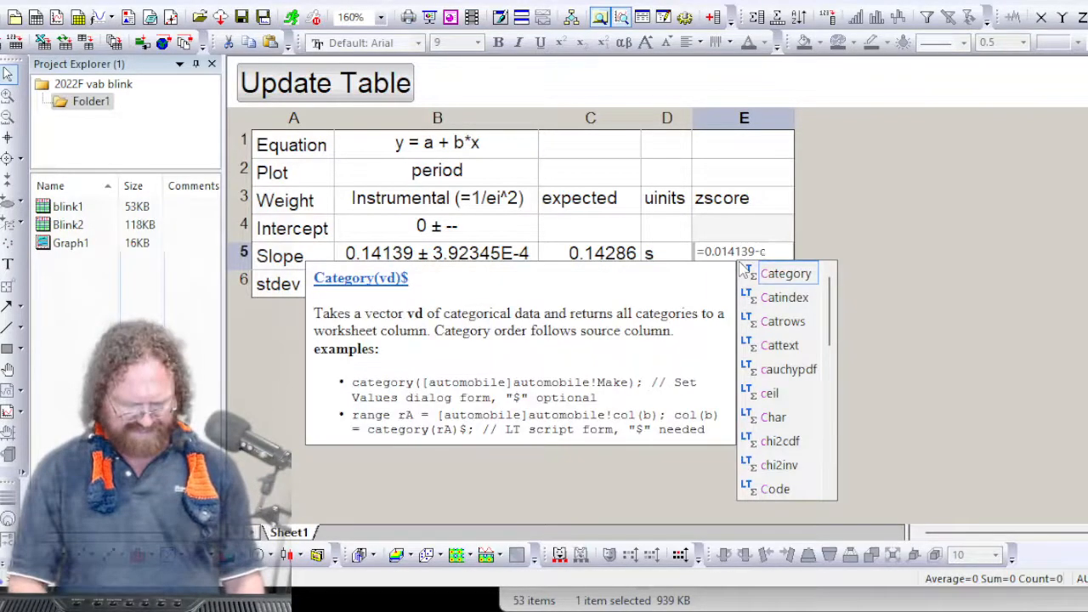
text(5))
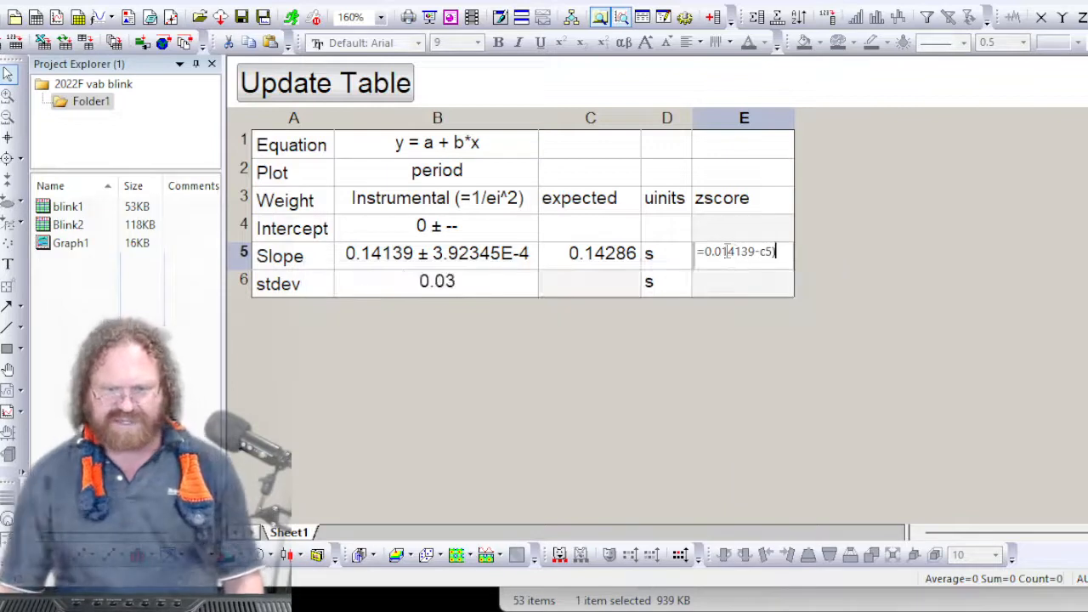
text(abs()
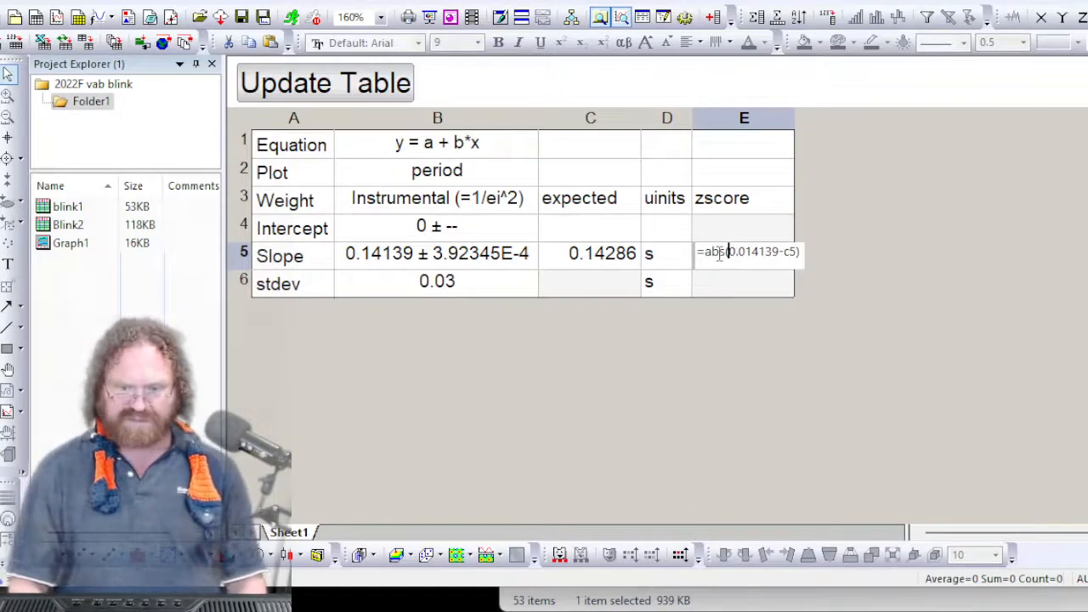
click(803, 253)
text(/)
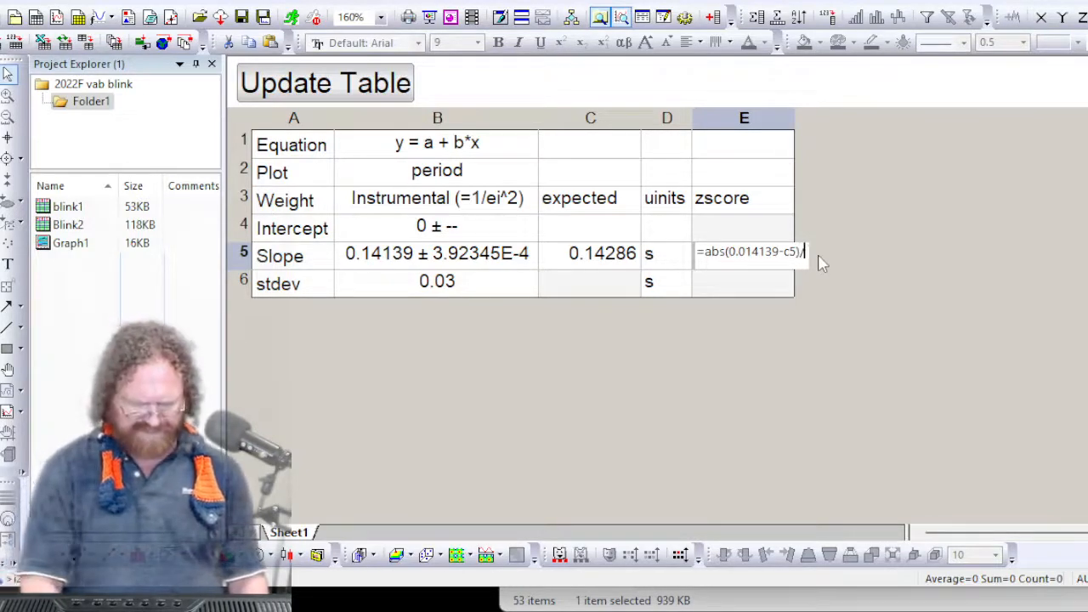
text(0.)
text(00)
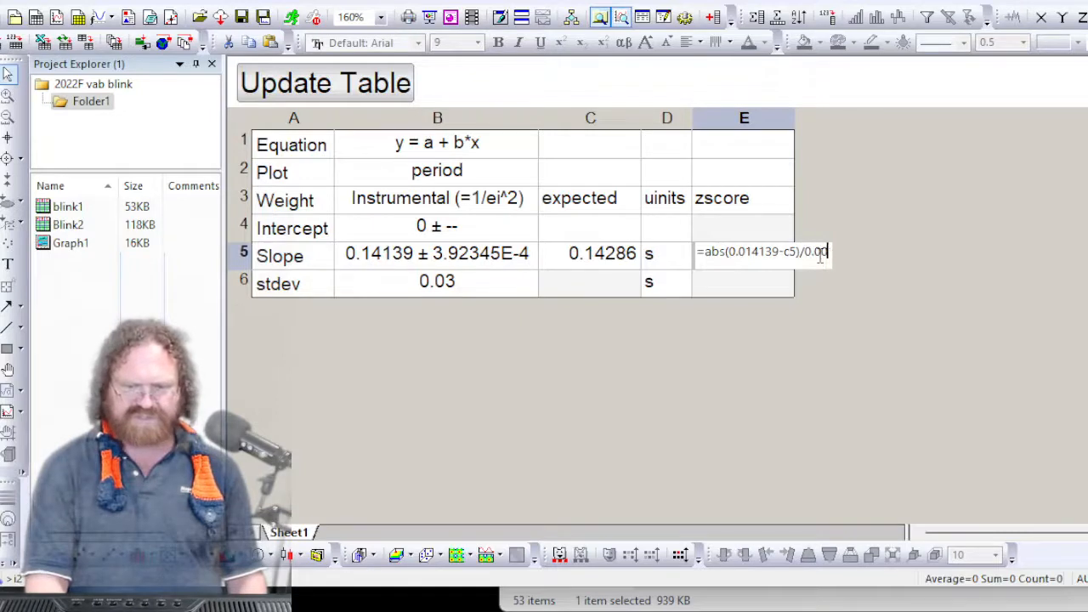
key(Return)
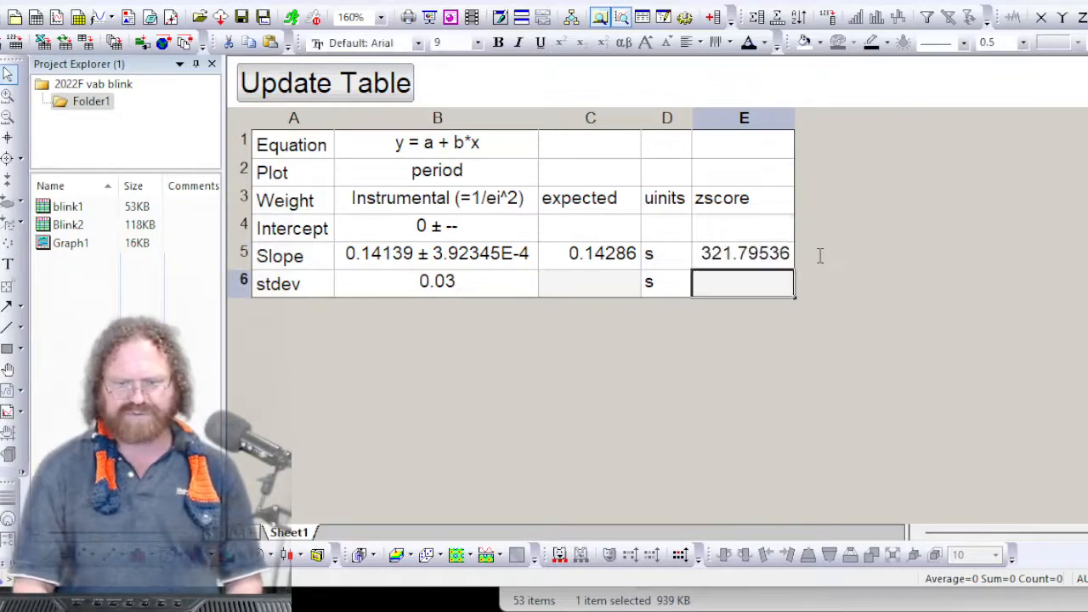
Correct the slope value in the zscore formula so it reads =abs(0.14139-C5)/0.0004
double_click(767, 263)
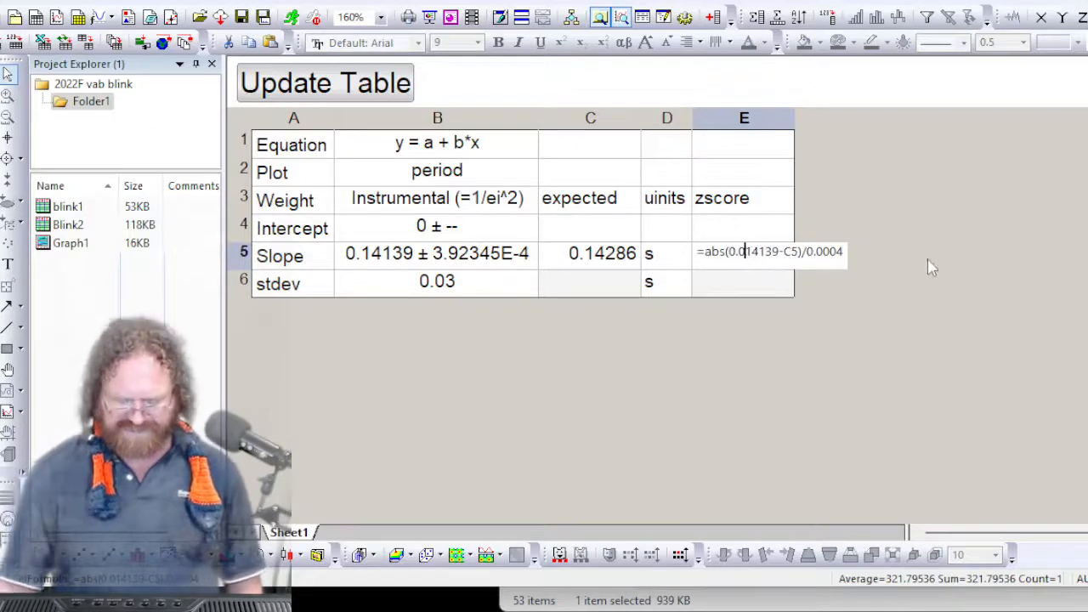
key(BackSpace)
key(Return)
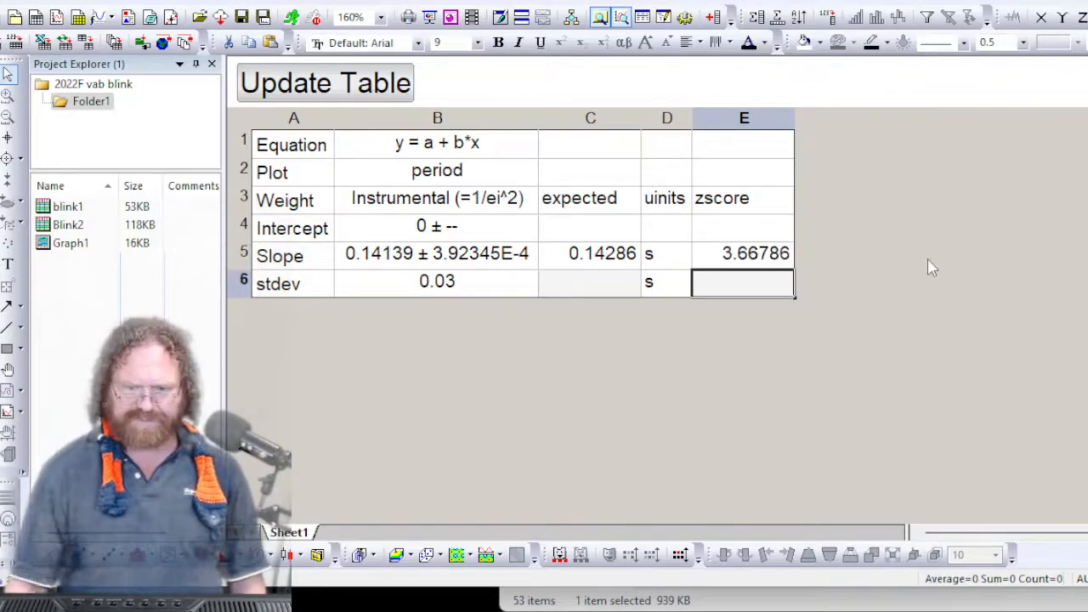
click(780, 260)
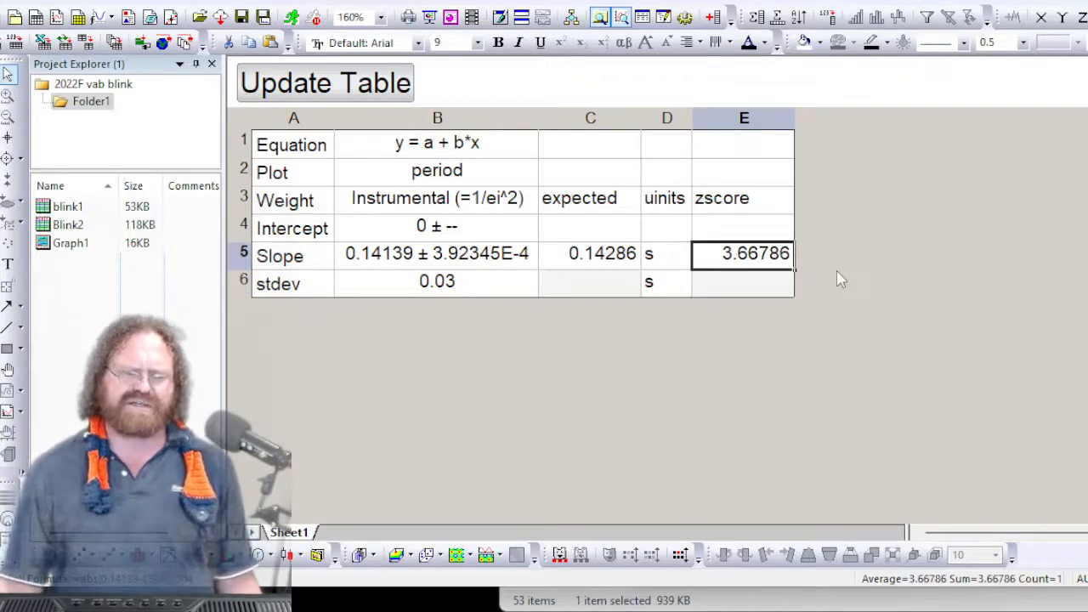
Fit the width of column E to its contents
double_click(788, 116)
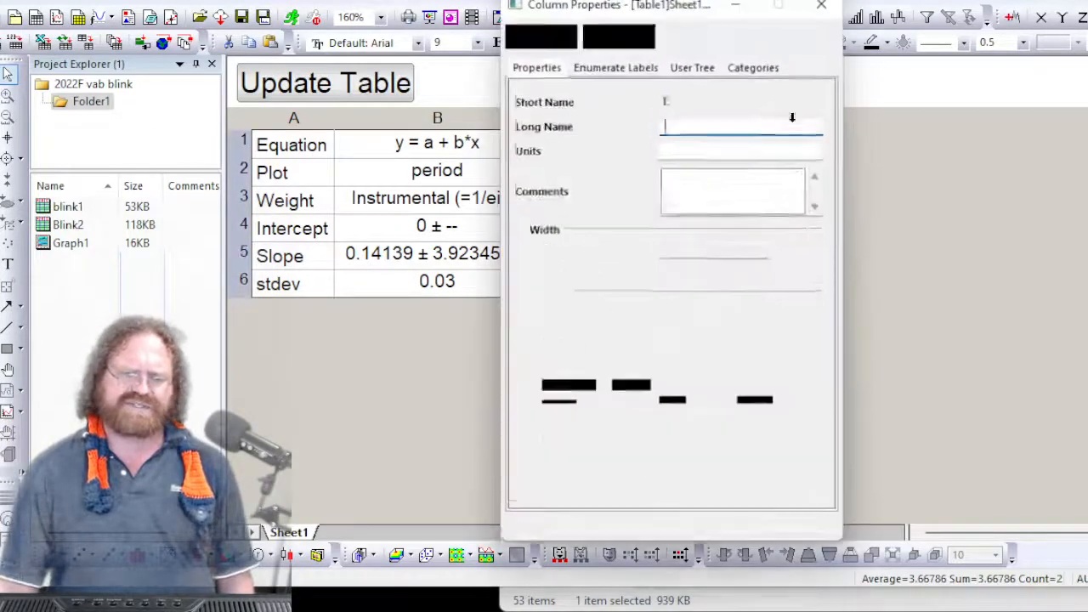
click(835, 7)
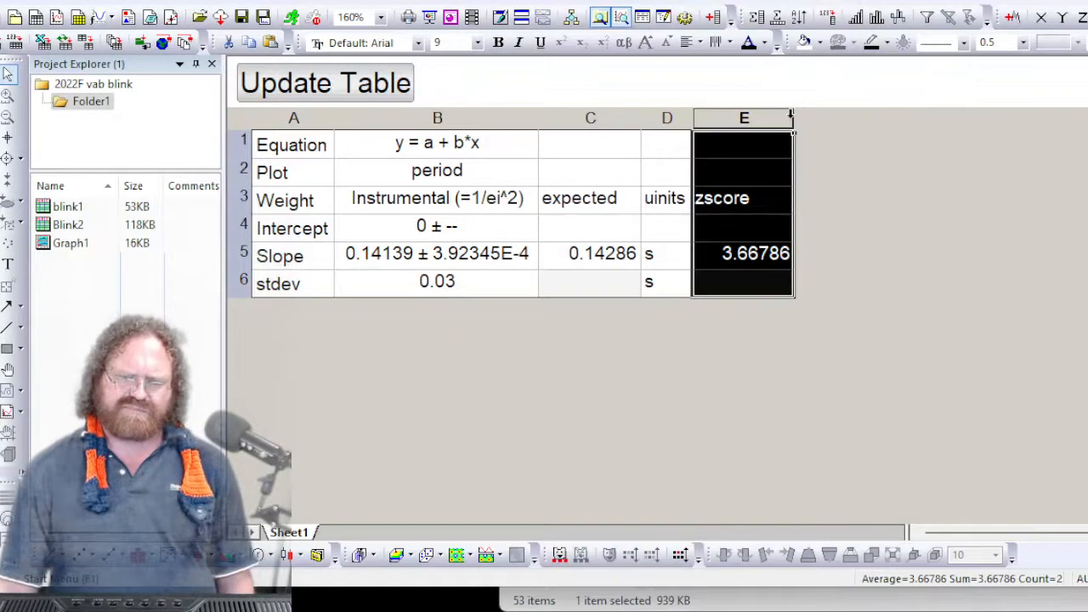
double_click(793, 116)
click(435, 283)
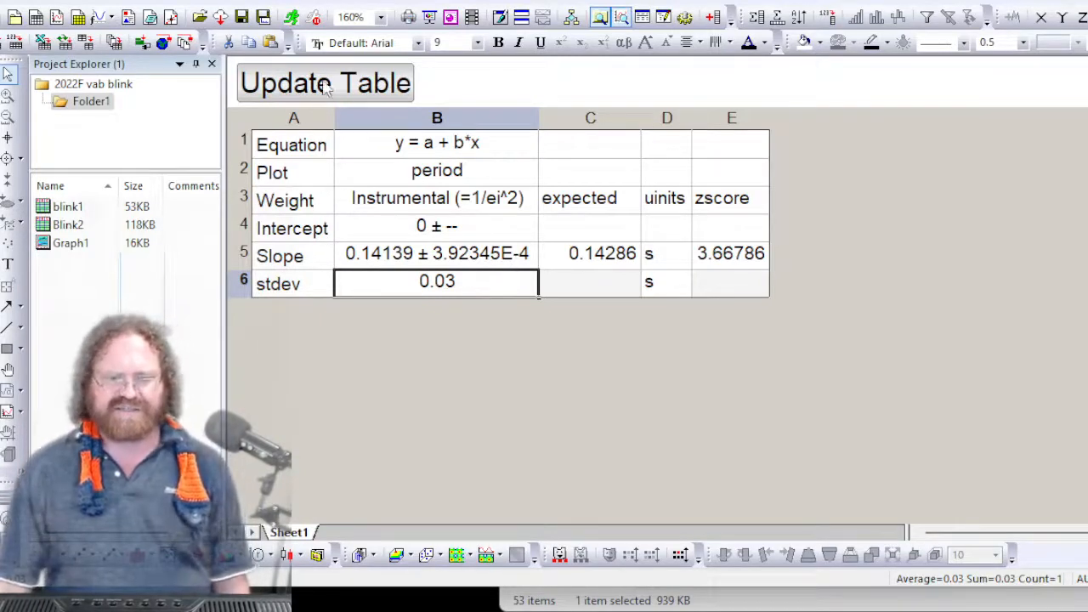
Return to Graph1, move the results table below the fit line near the x axis and enlarge it slightly
double_click(68, 243)
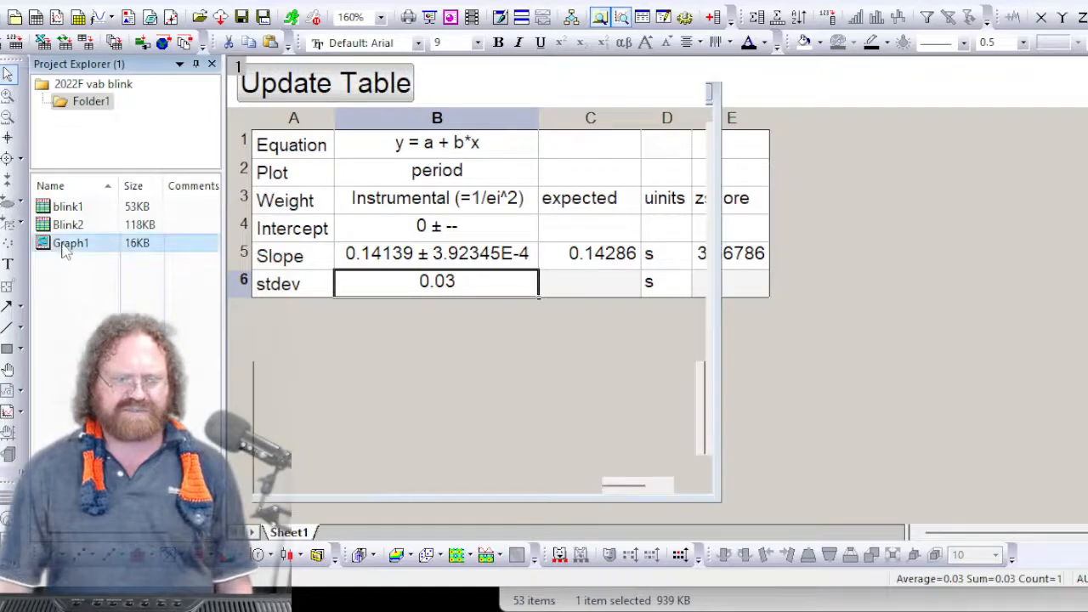
click(575, 236)
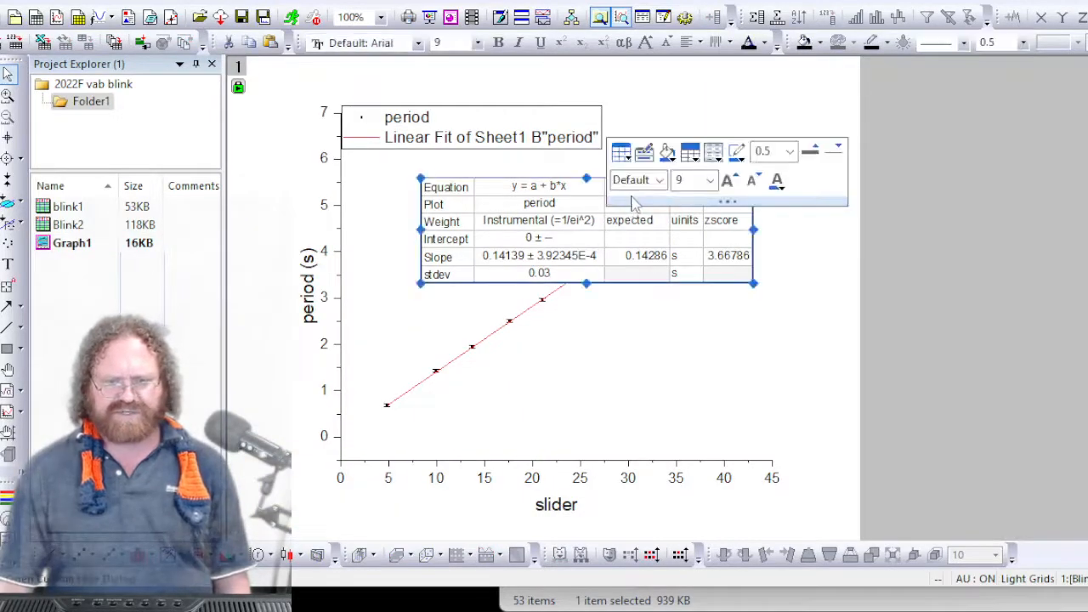
drag(588, 223, 651, 374)
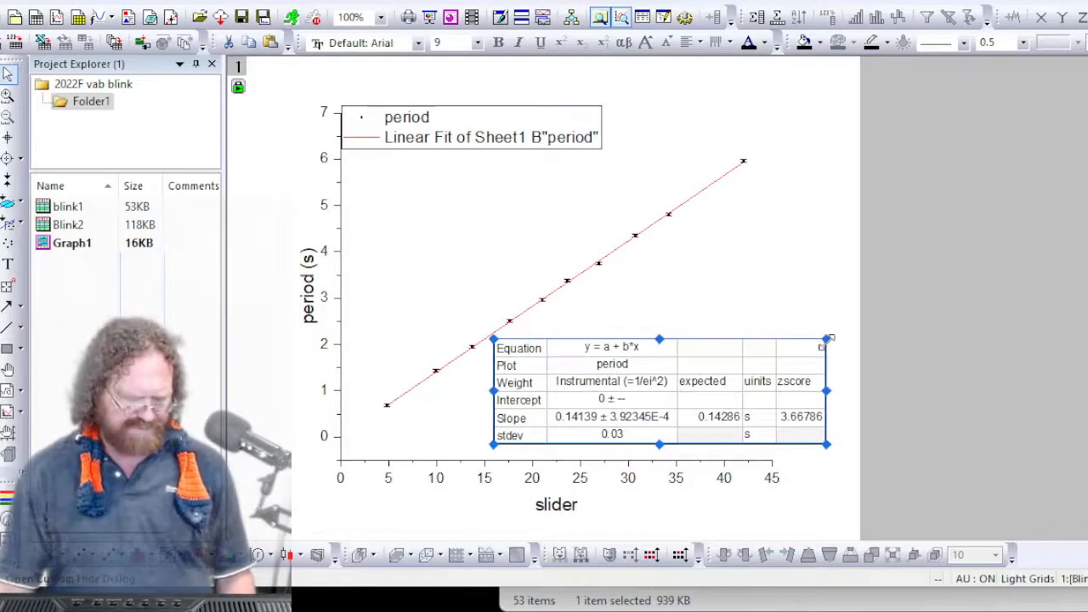
drag(828, 340, 858, 328)
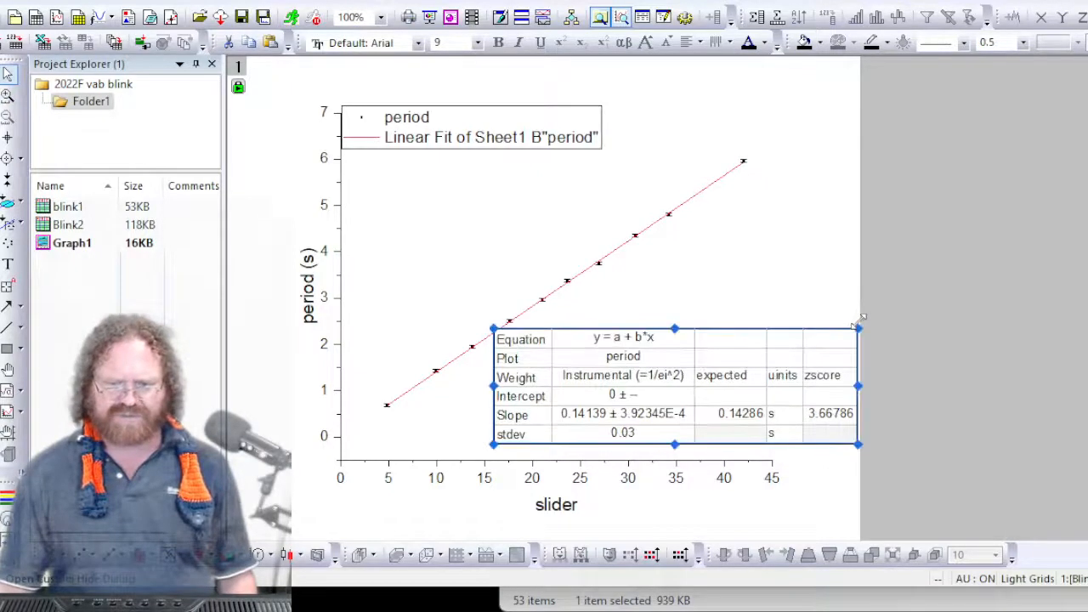
click(906, 387)
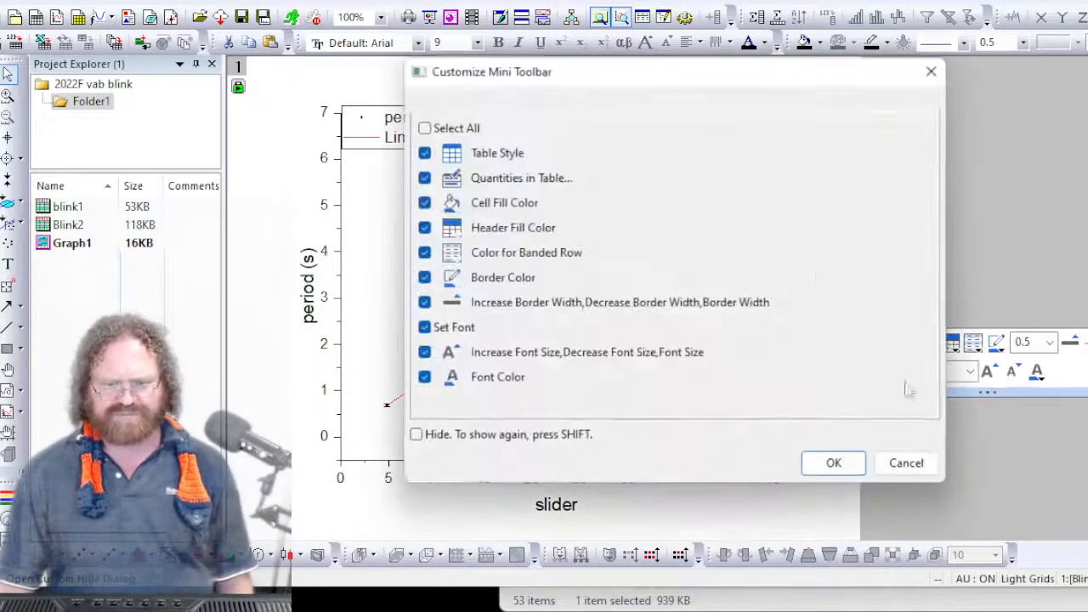
click(907, 462)
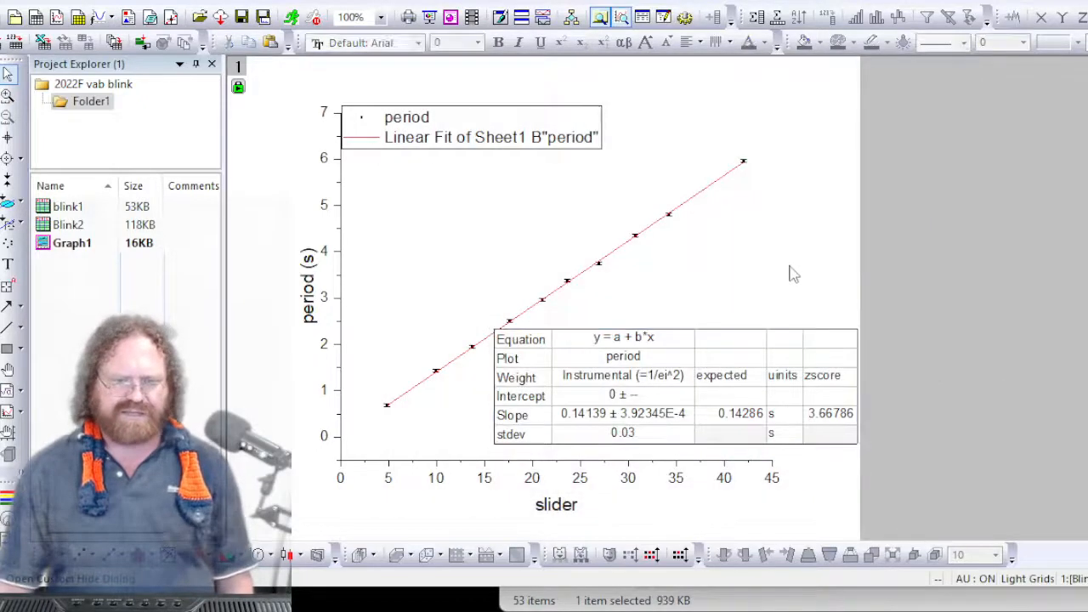
Move the legend down and inward, clear of the y axis
drag(457, 113, 483, 173)
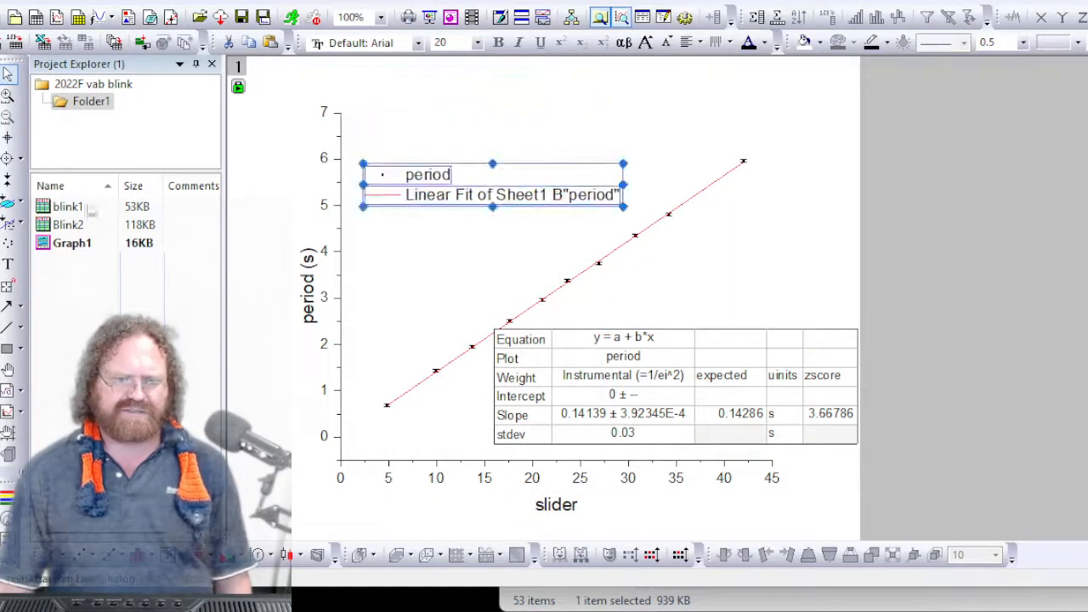
click(8, 244)
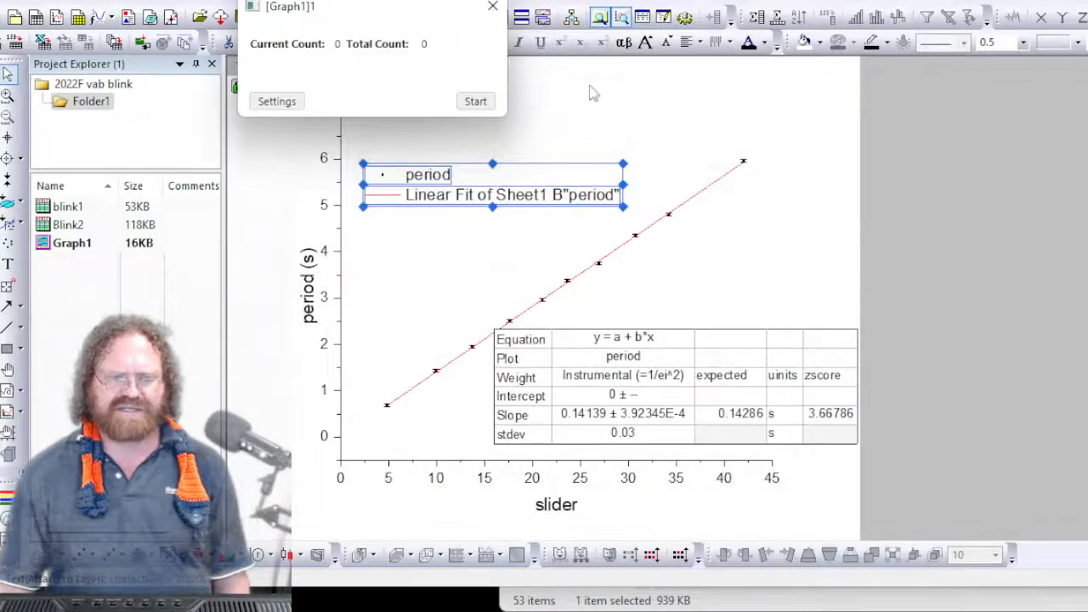
click(492, 6)
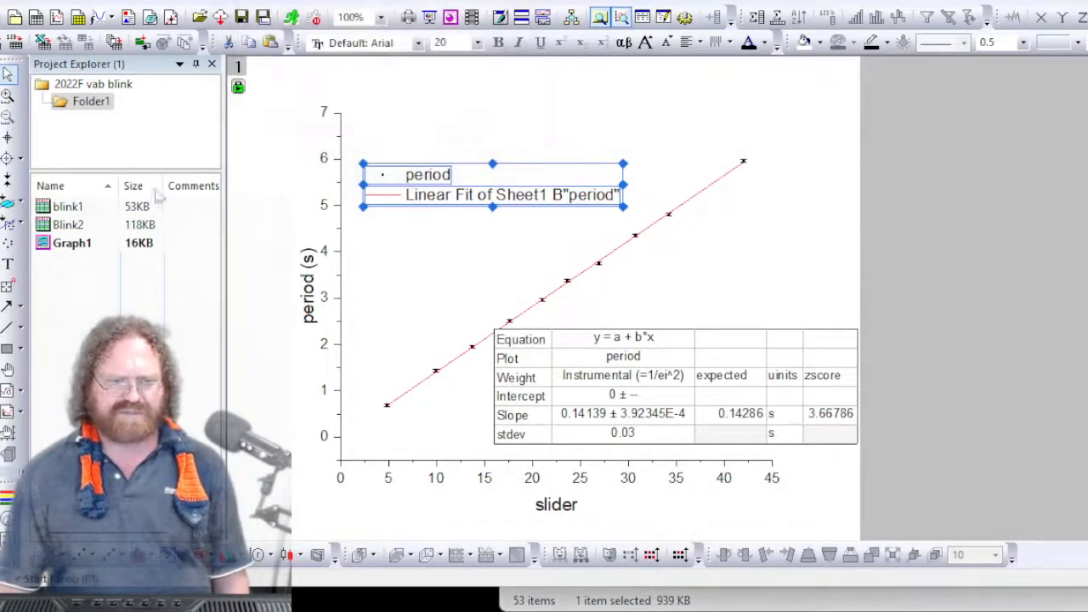
Add the text "finding the proportionality constant C = 1/7s" to the graph and place it above the plot as a title
click(8, 266)
click(443, 129)
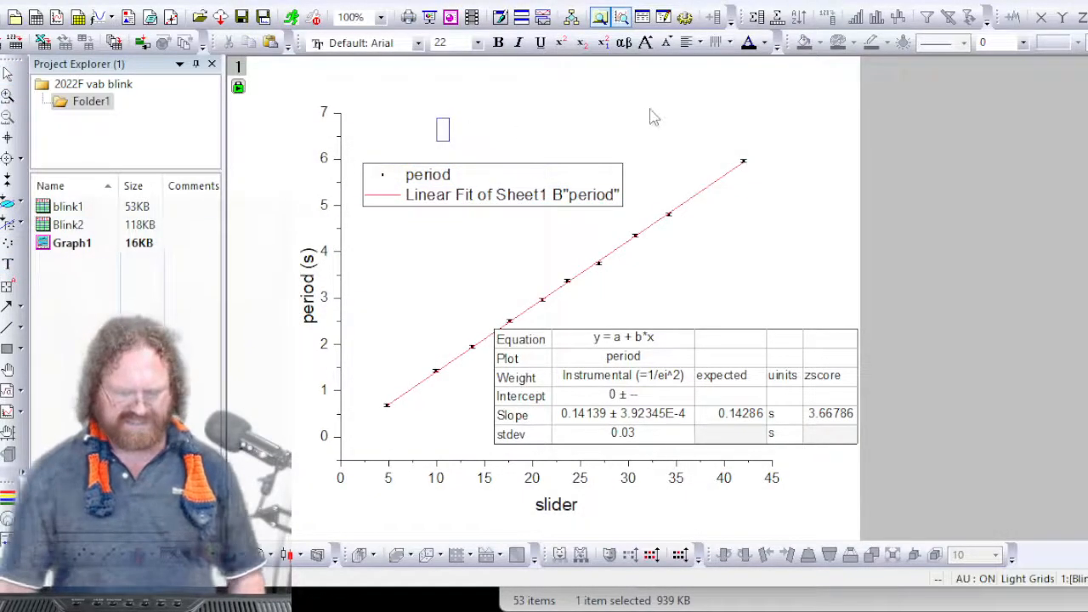
text(afin)
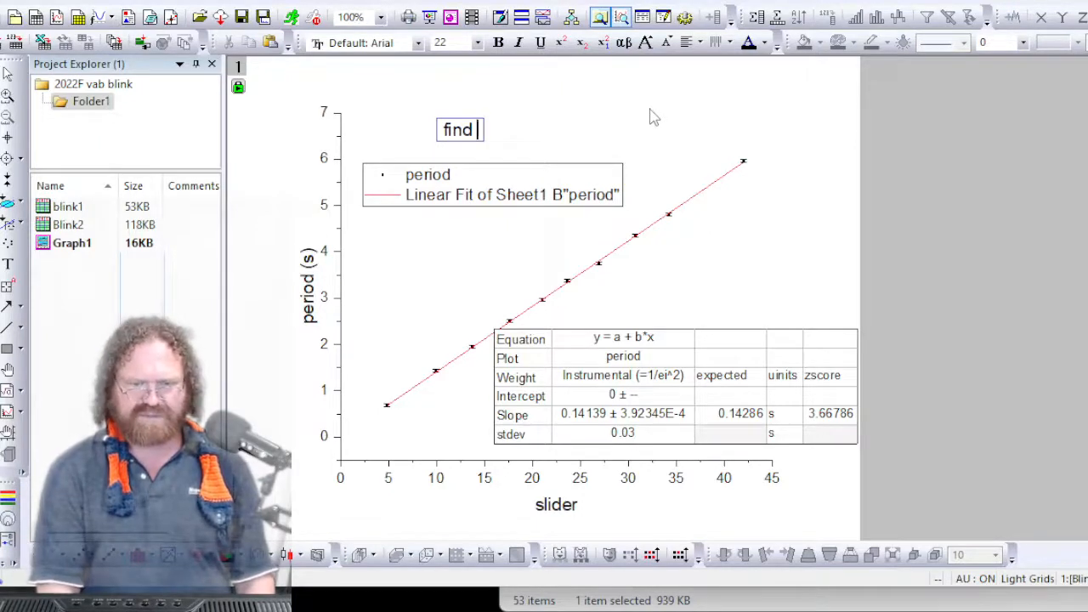
text(ding the propo)
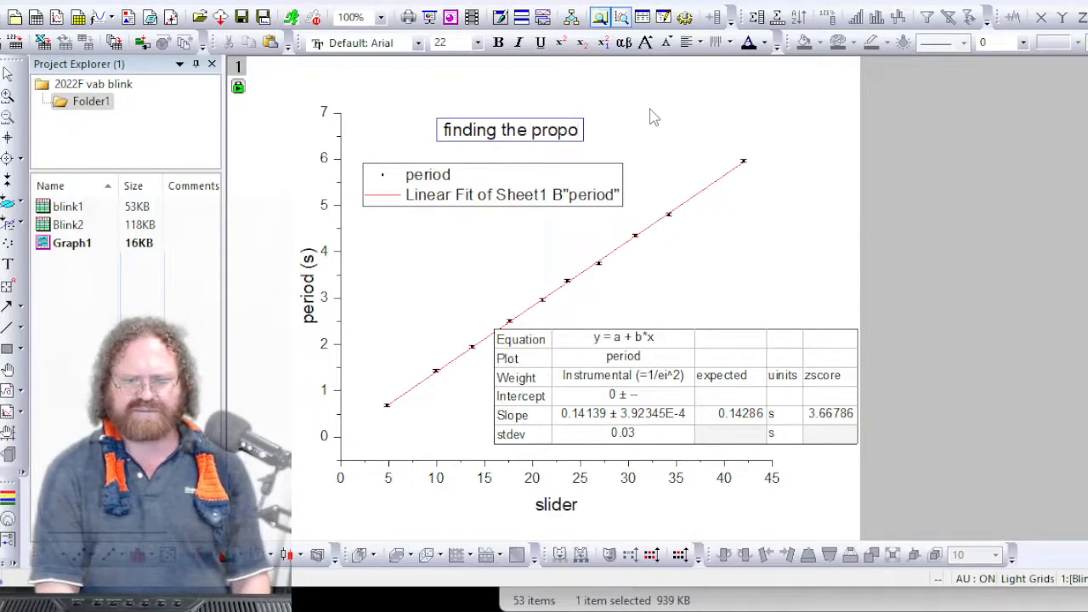
text(rtionality co)
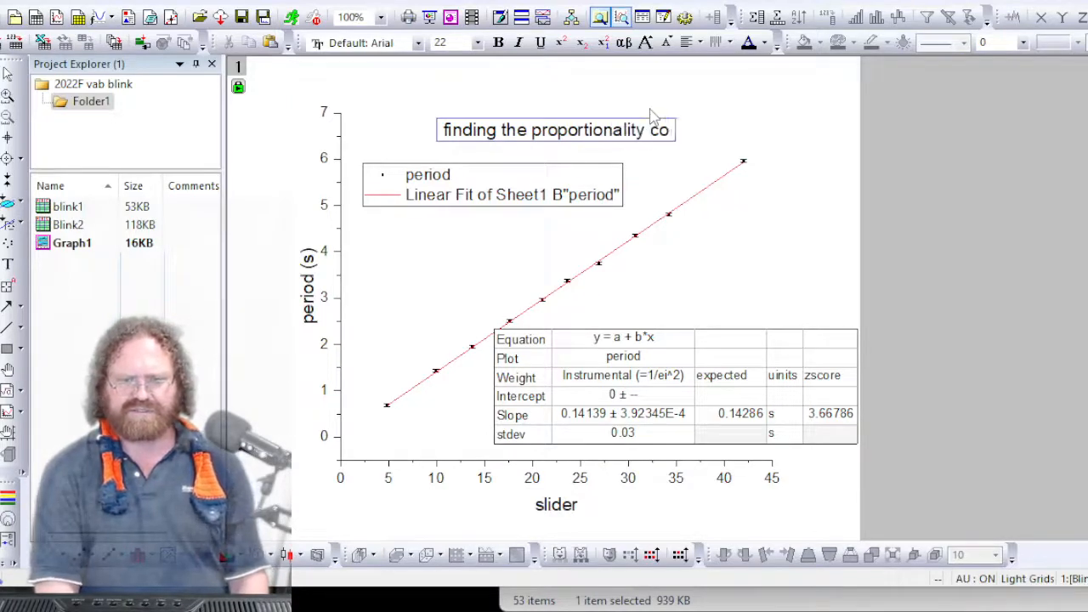
text(nstant C)
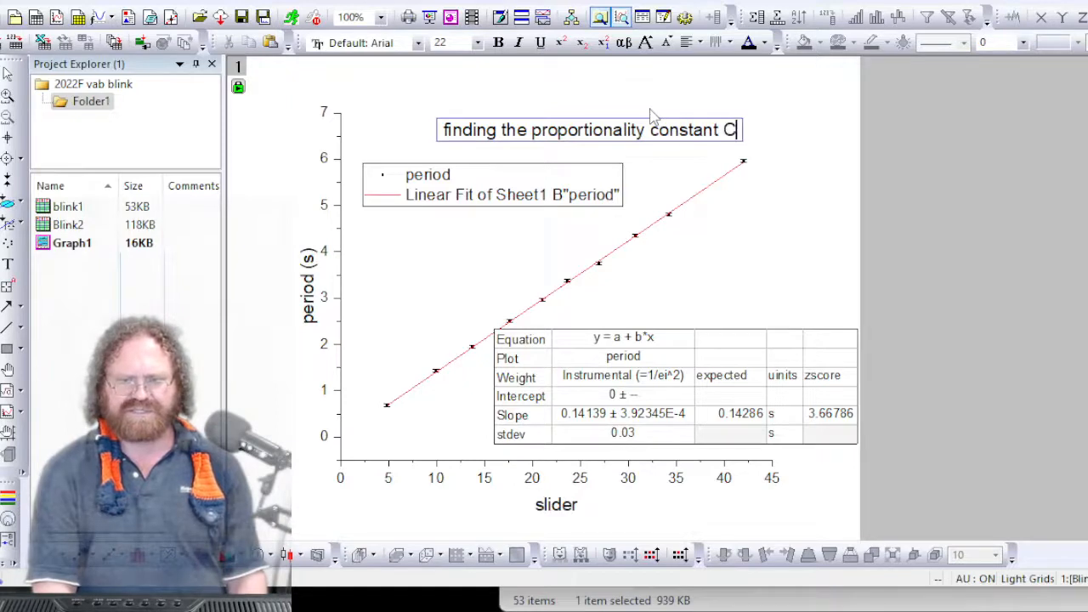
text( = )
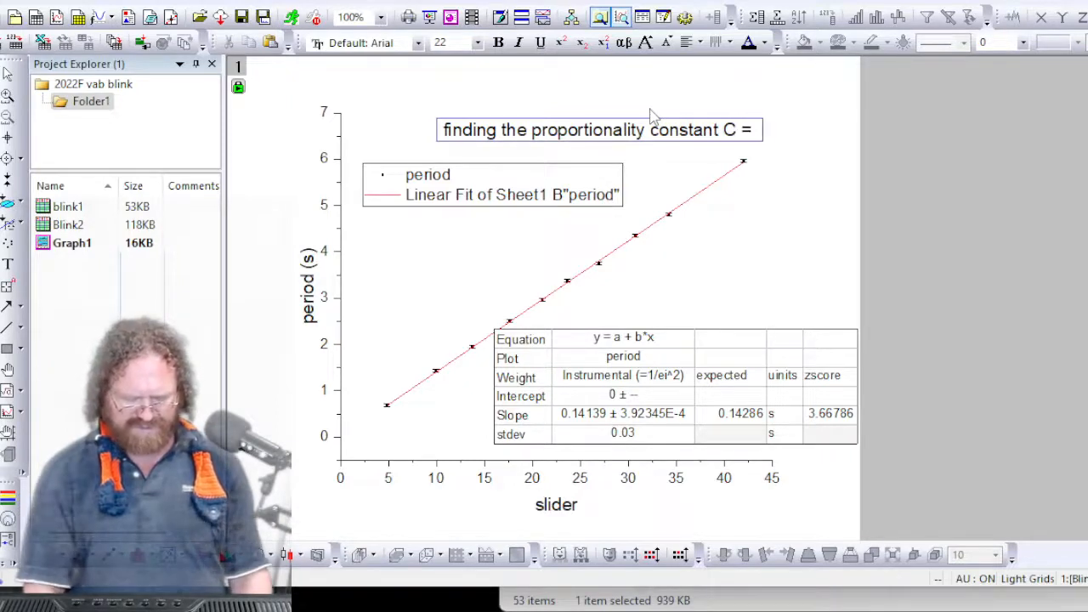
text(1/7)
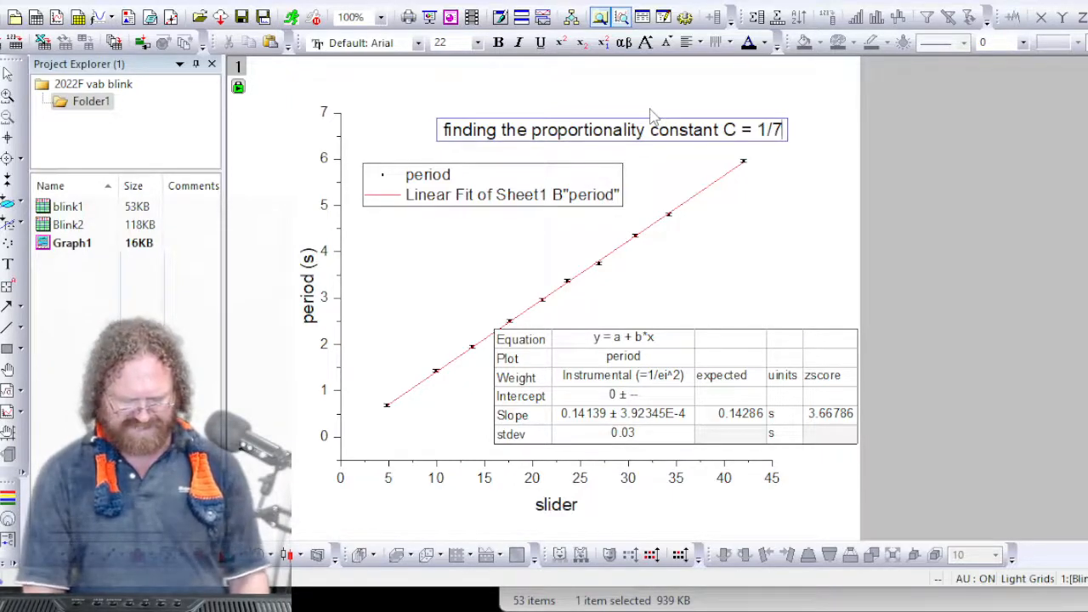
text(s)
key(Return)
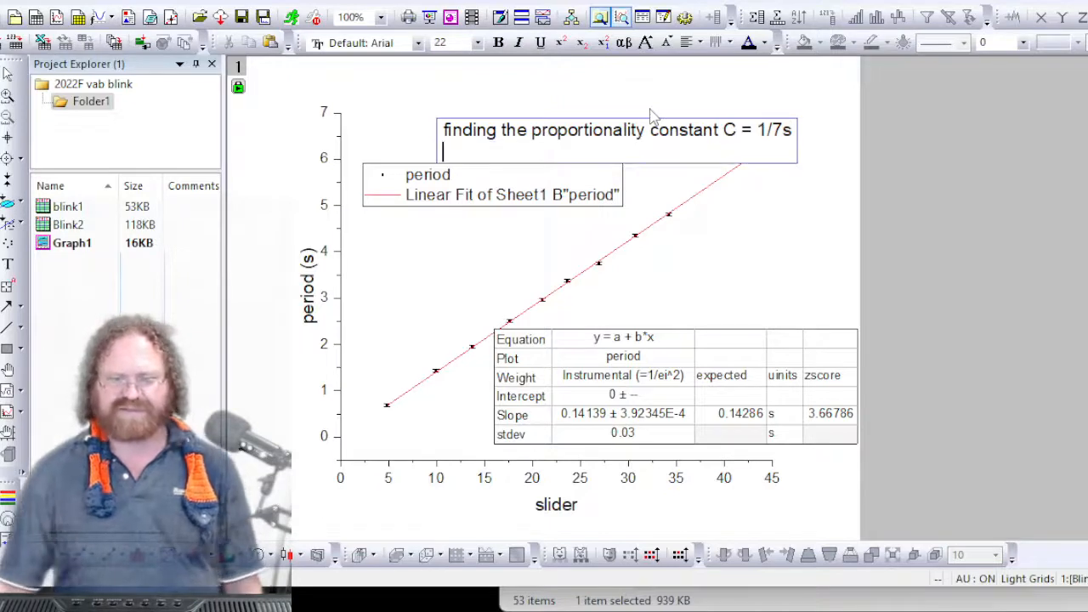
click(638, 88)
click(605, 136)
drag(605, 136, 546, 102)
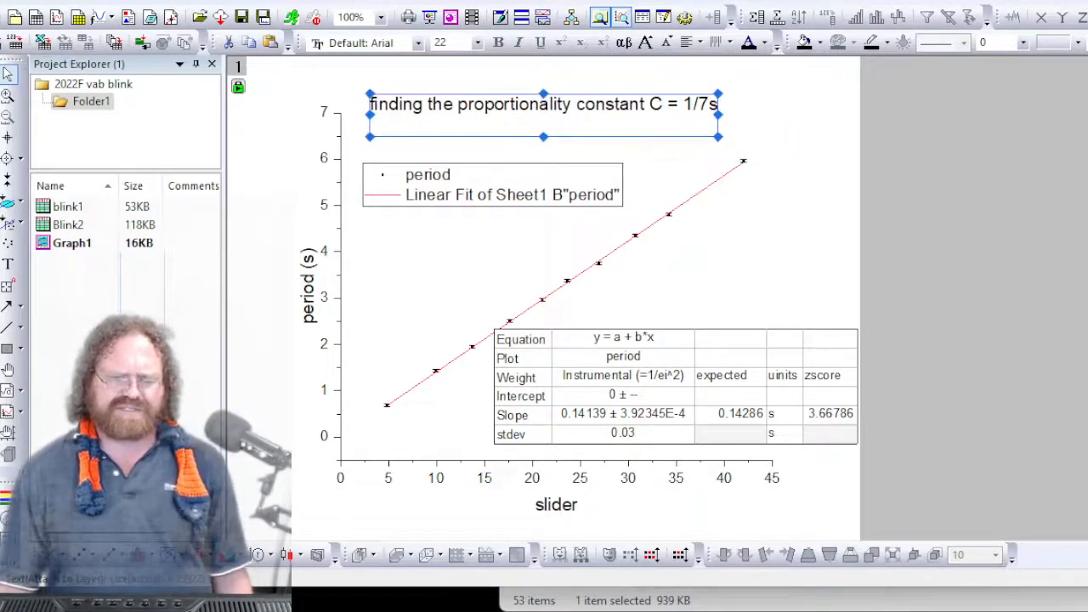
Export Graph1 as a 300 DPI PNG image to C:\Users\physlab\Desktop\, replacing the existing Graph1.png, and deselect the title text
drag(544, 0, 610, 3)
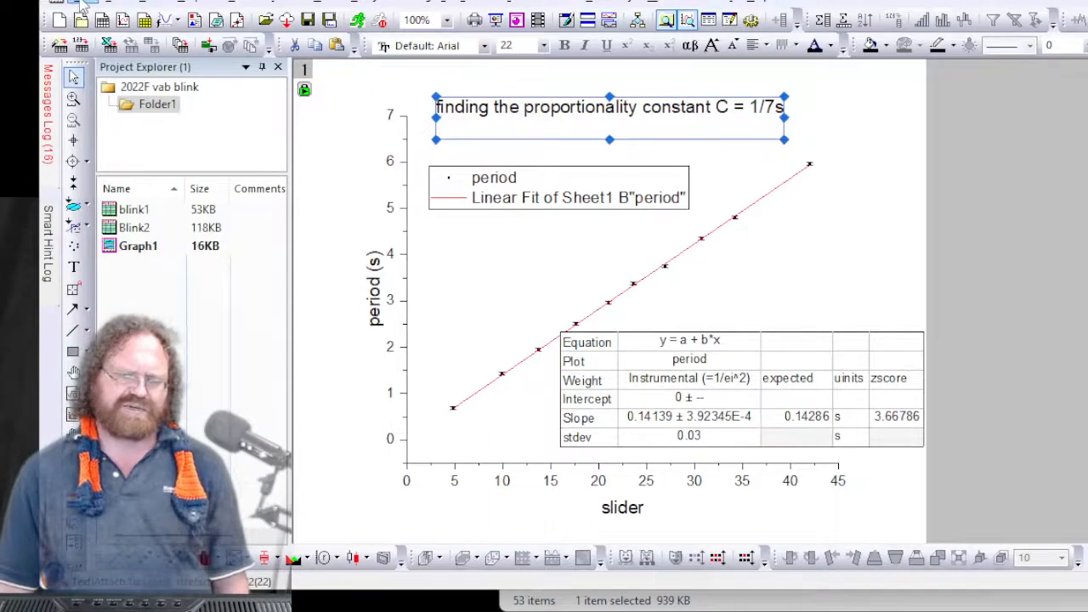
click(85, 4)
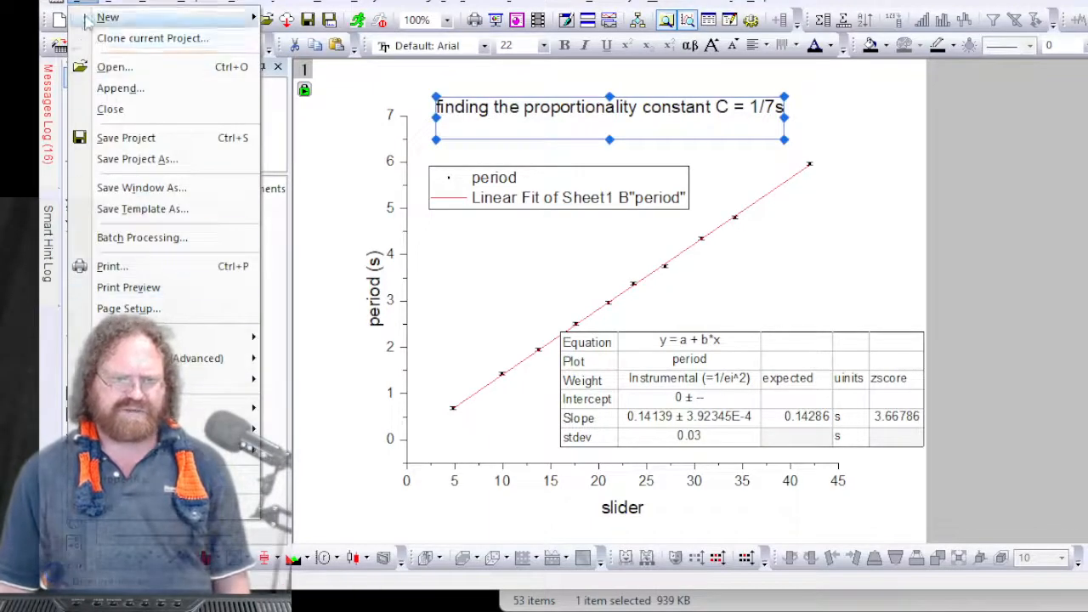
mouse_move(170, 337)
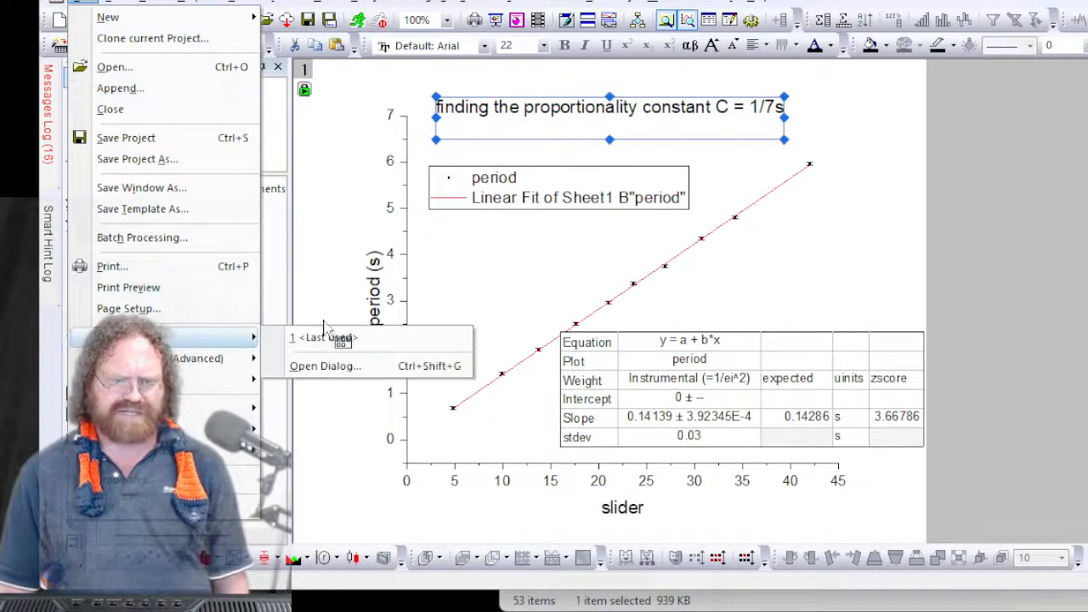
click(351, 369)
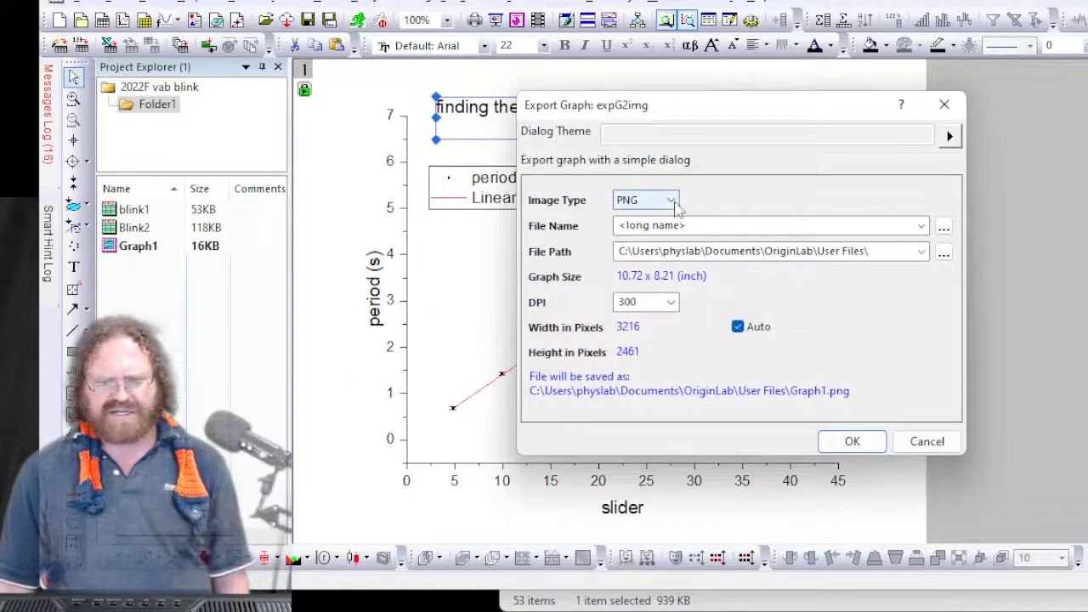
click(921, 252)
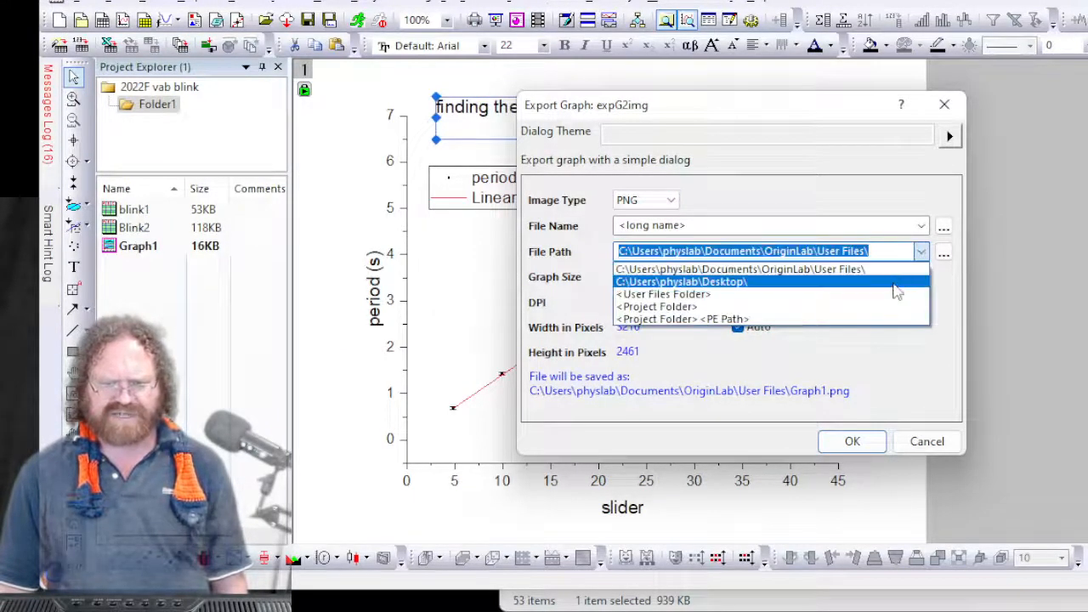
click(707, 282)
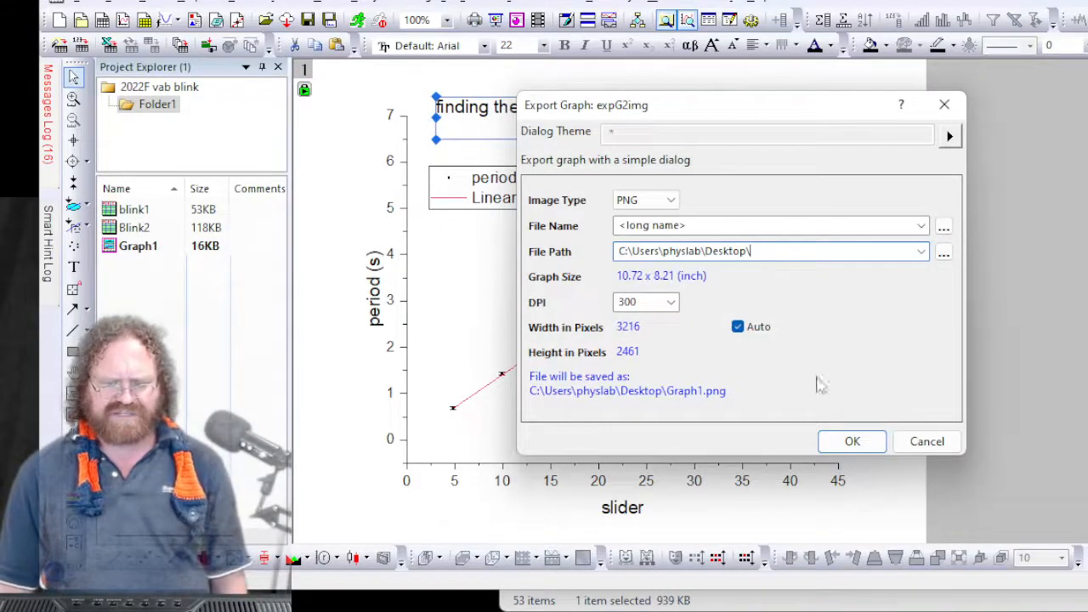
click(852, 441)
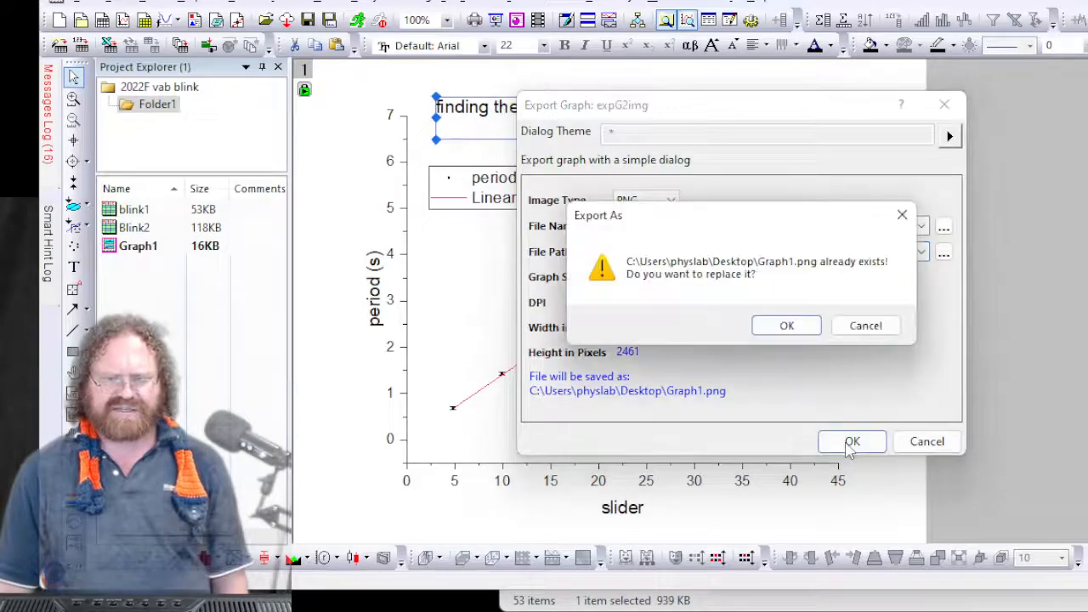
click(779, 324)
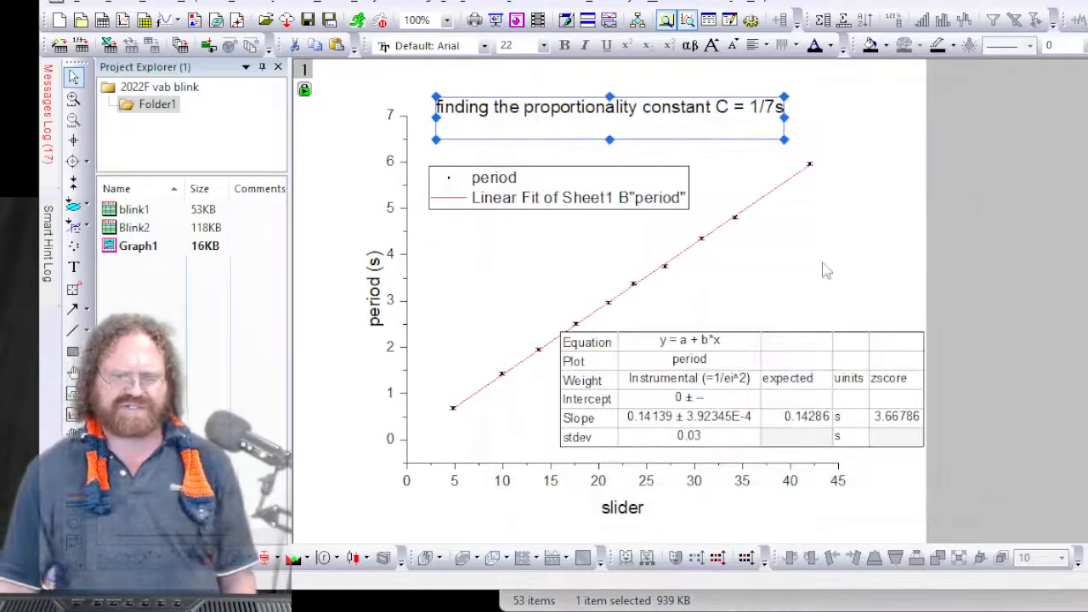
click(824, 270)
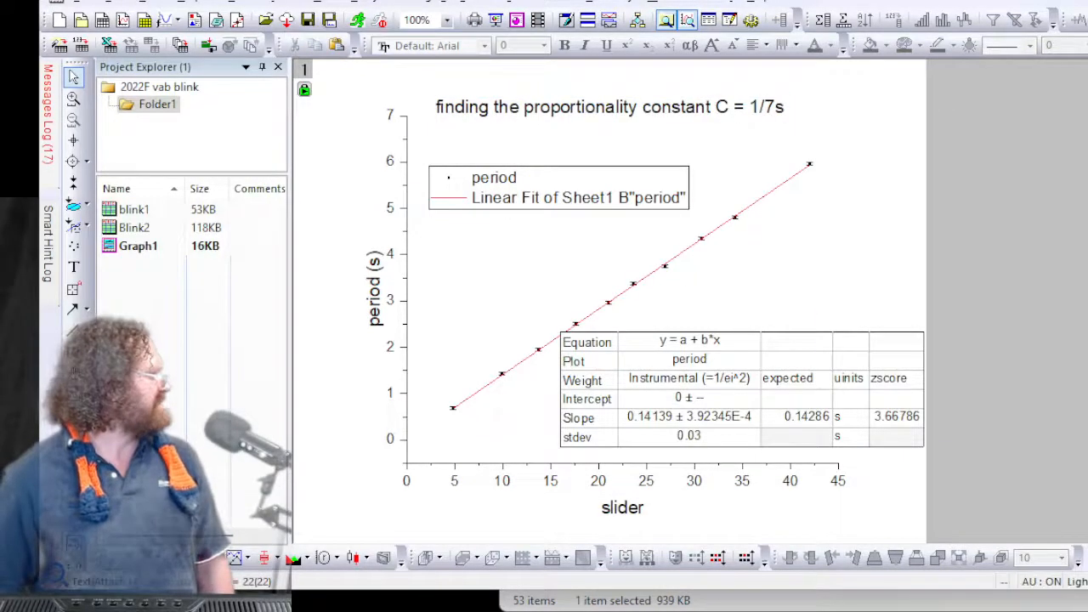